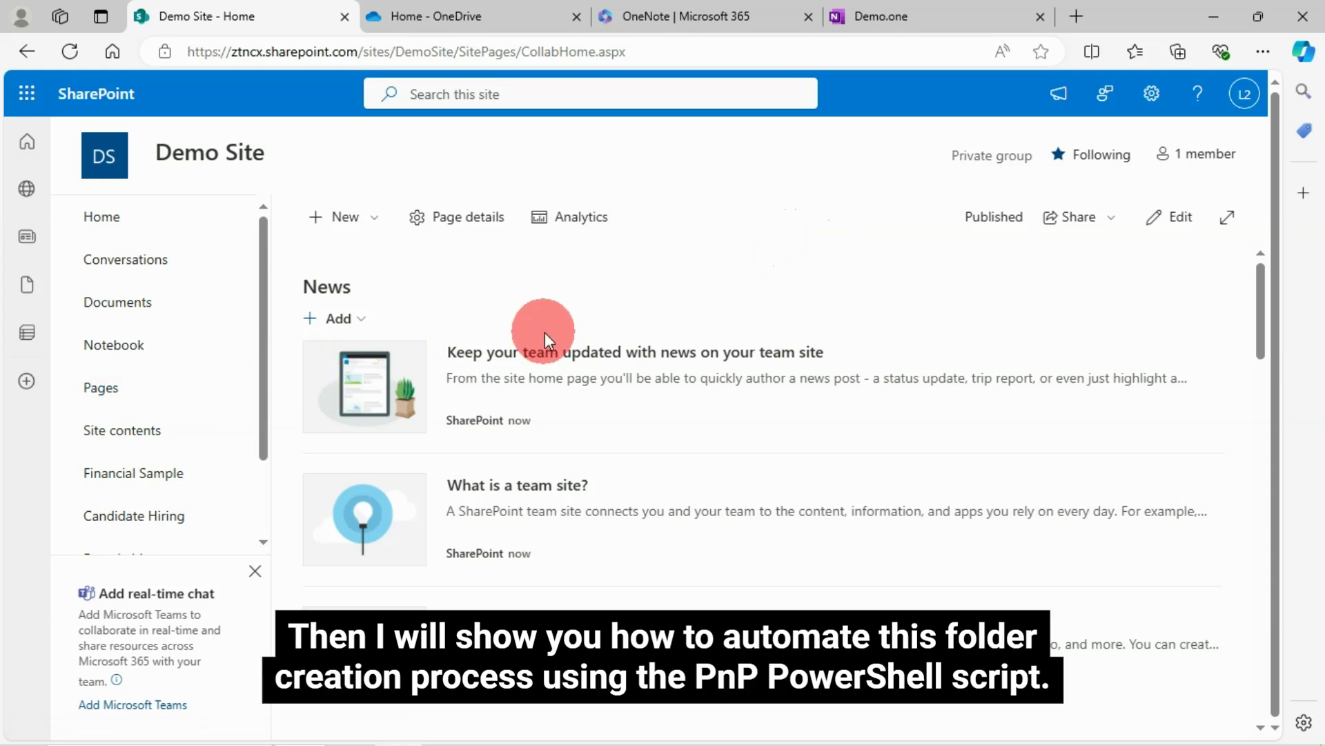
- Create a document library named Invoices from the Invoices template, shown in site navigation, and skip the due date reminder setup
{"action": "left_click", "coordinate": [379, 220]}
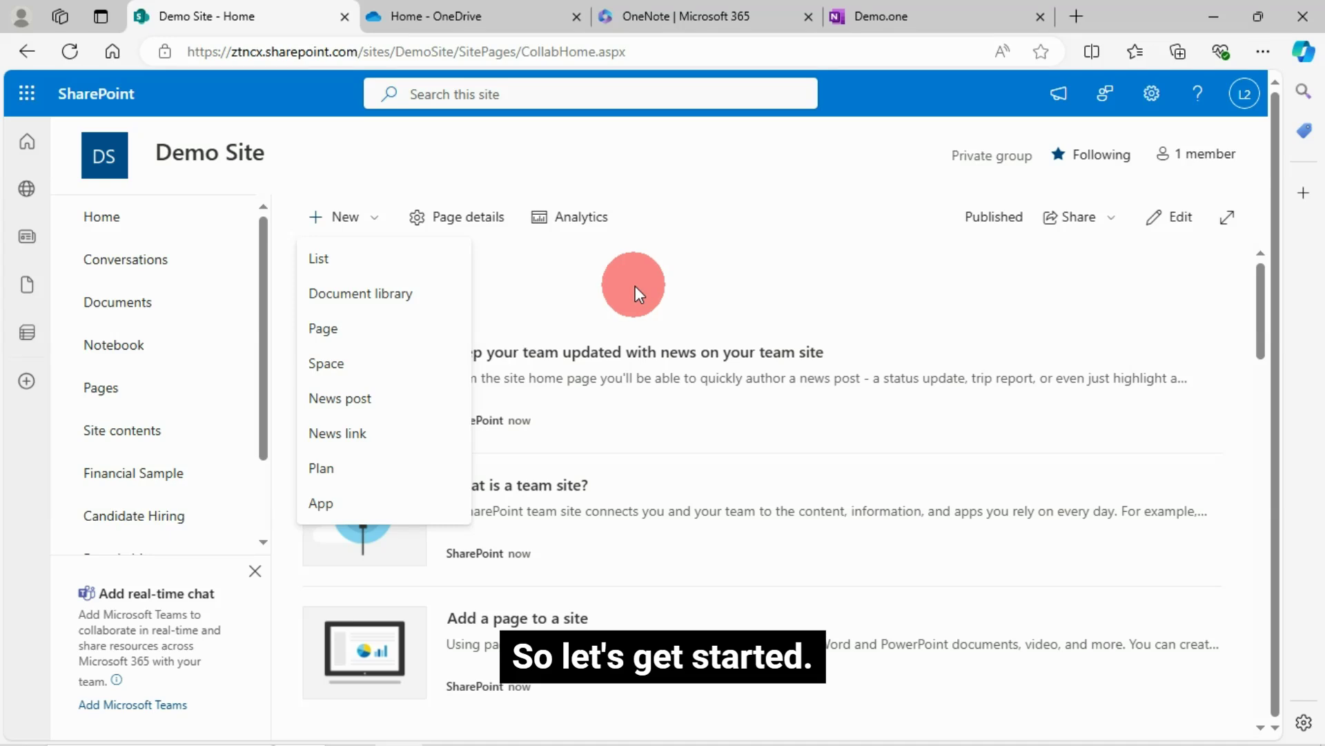
{"action": "left_click", "coordinate": [366, 292]}
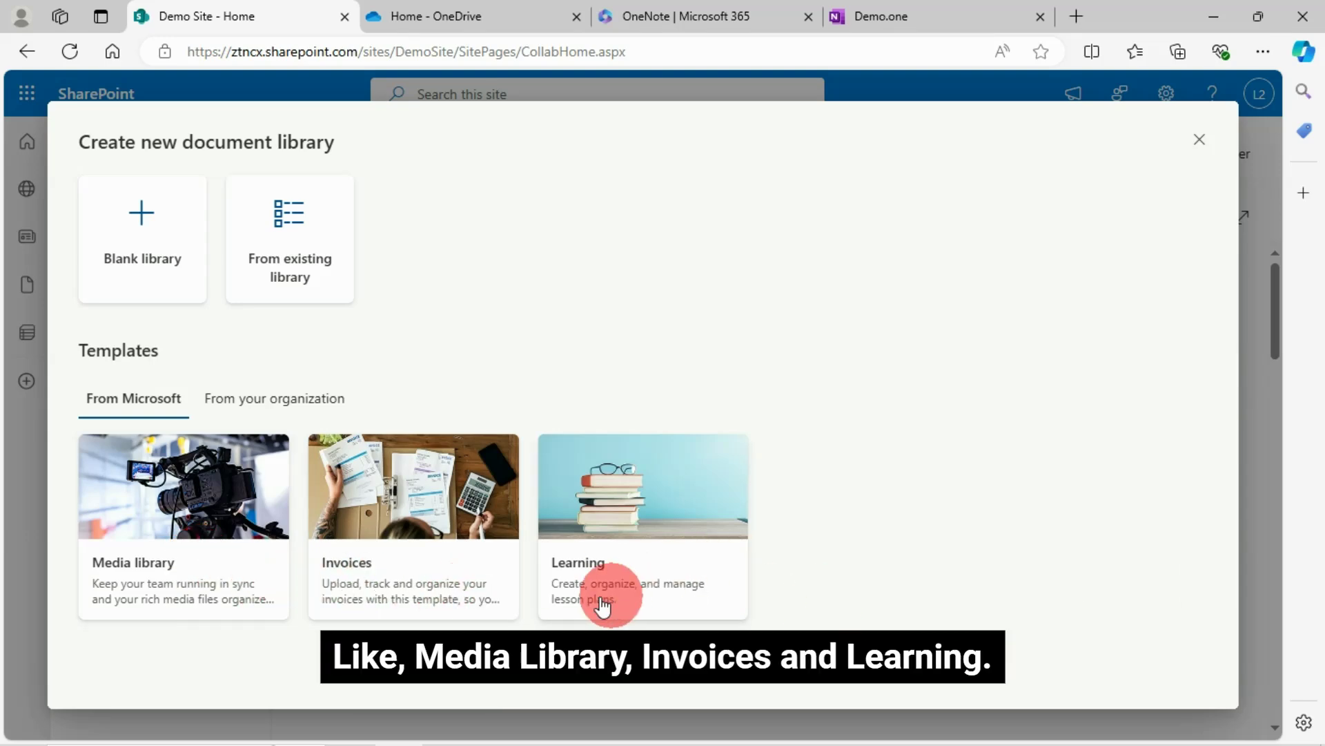
{"action": "left_click", "coordinate": [426, 523]}
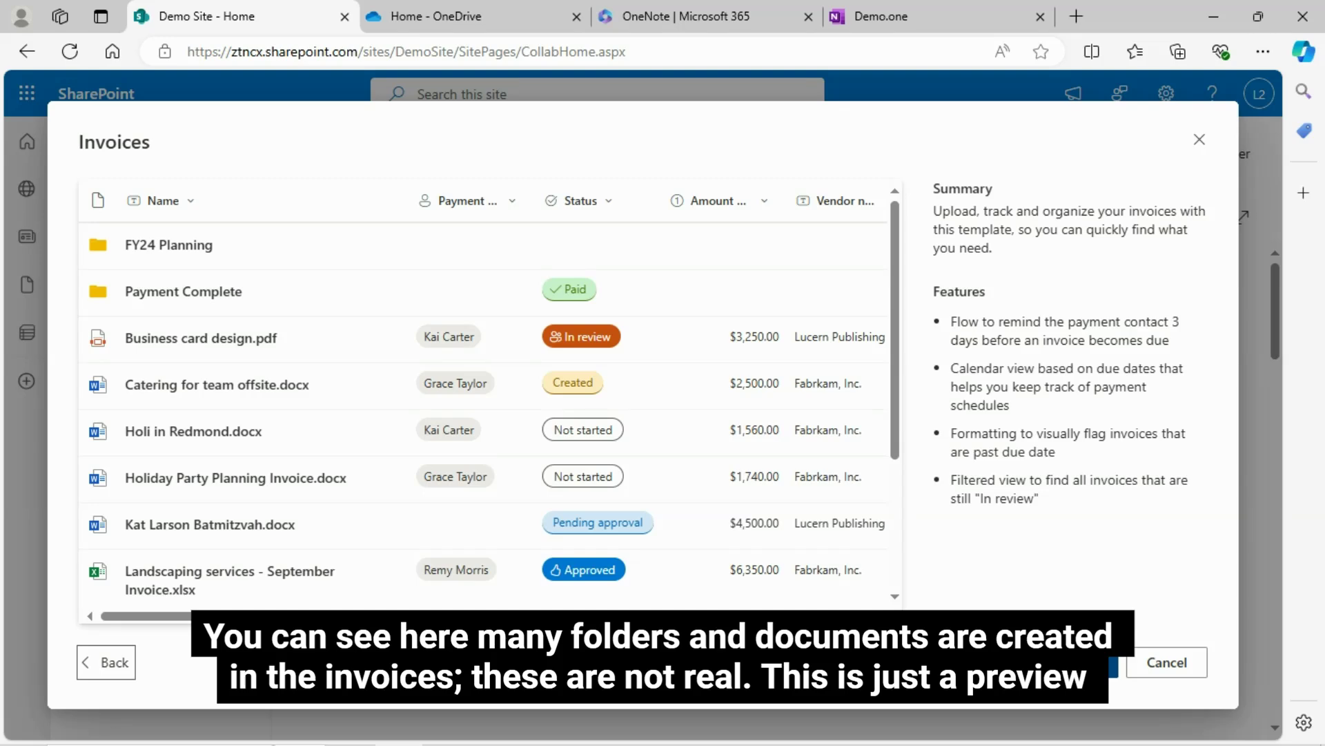
{"action": "left_click", "coordinate": [1063, 662]}
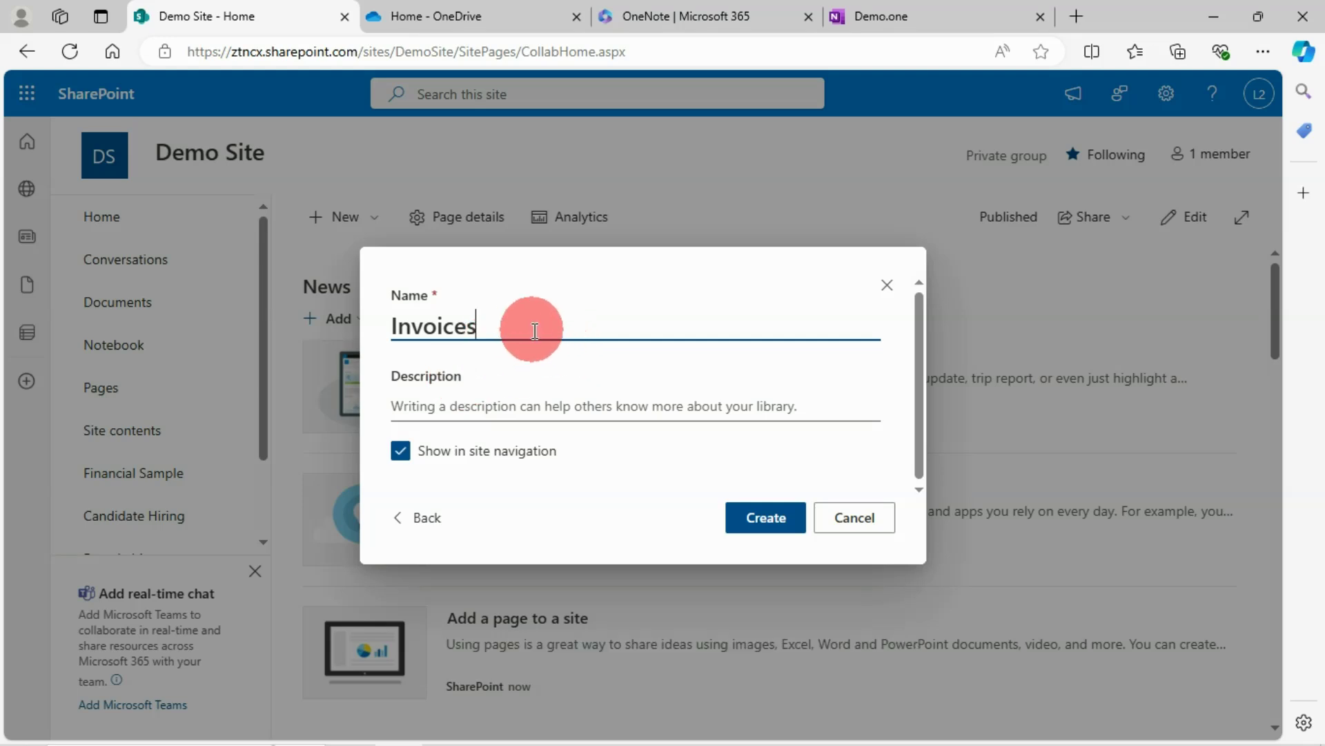
{"action": "left_click", "coordinate": [468, 404]}
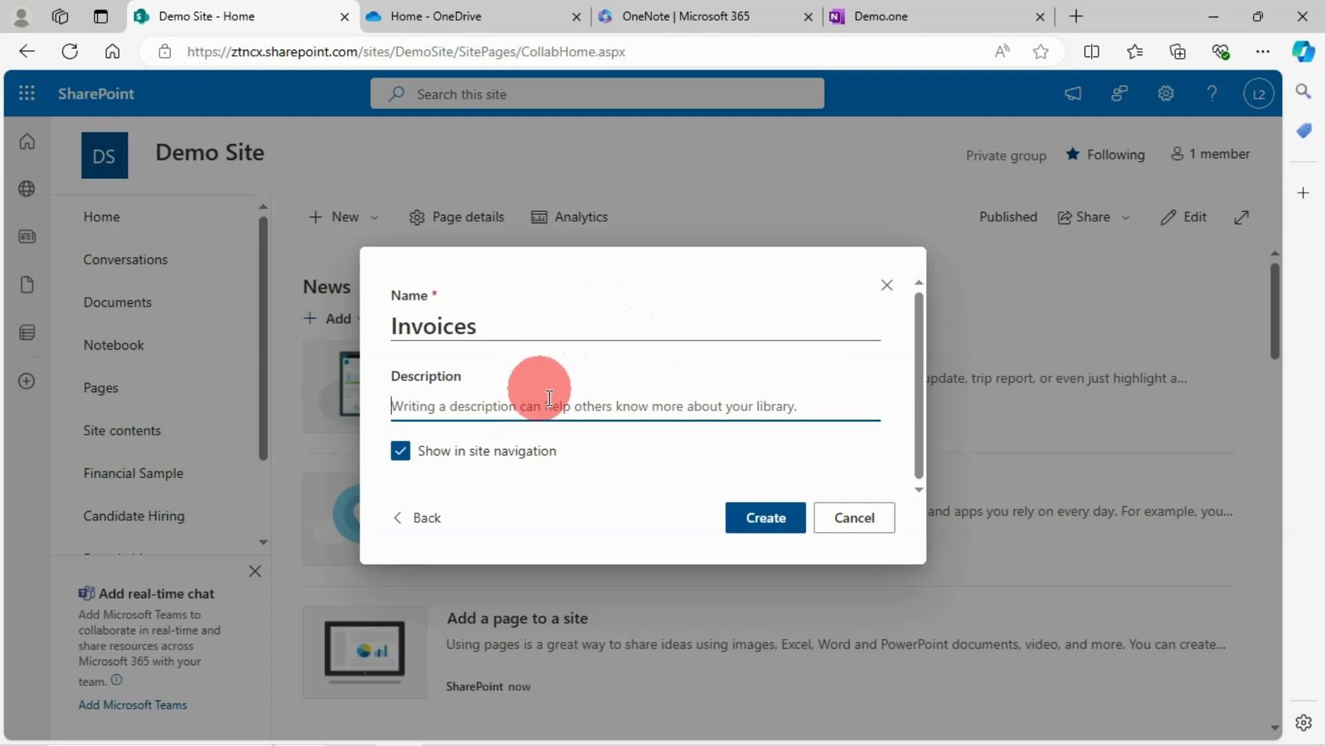
{"action": "left_click", "coordinate": [509, 327]}
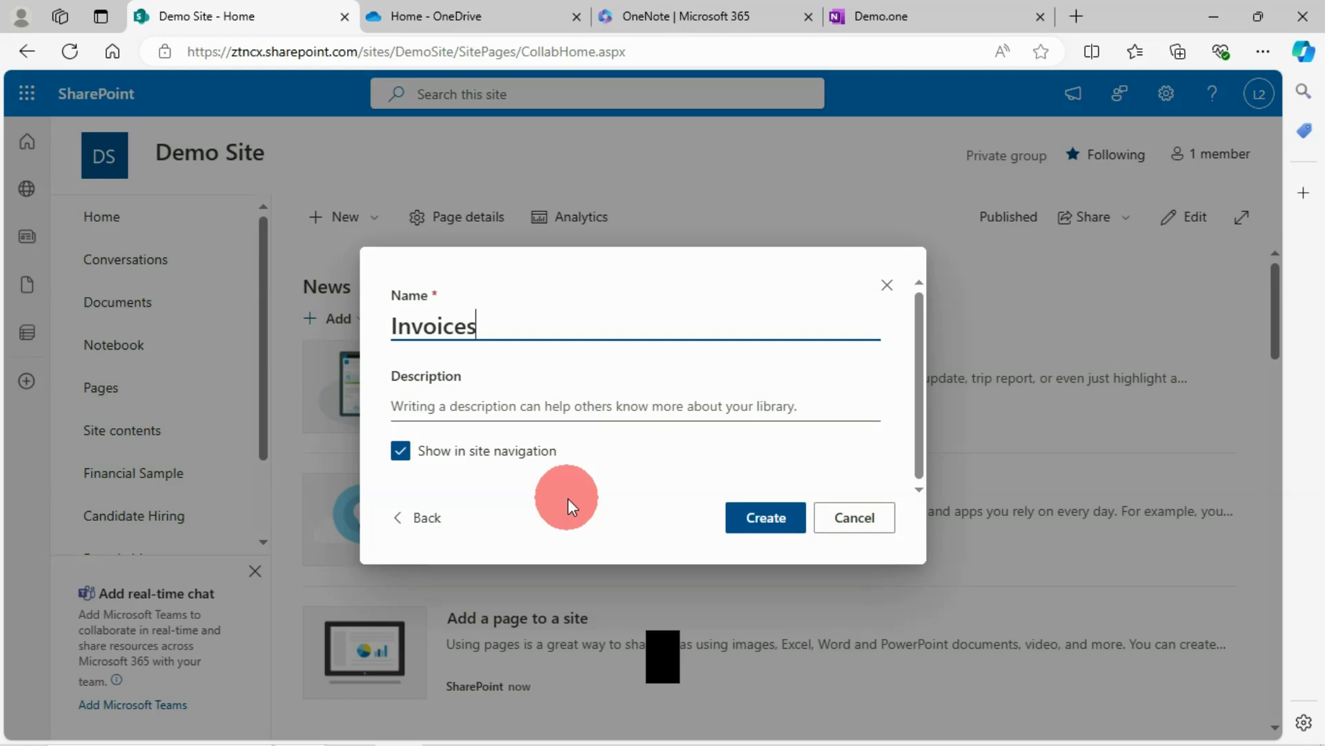
{"action": "left_click", "coordinate": [764, 528]}
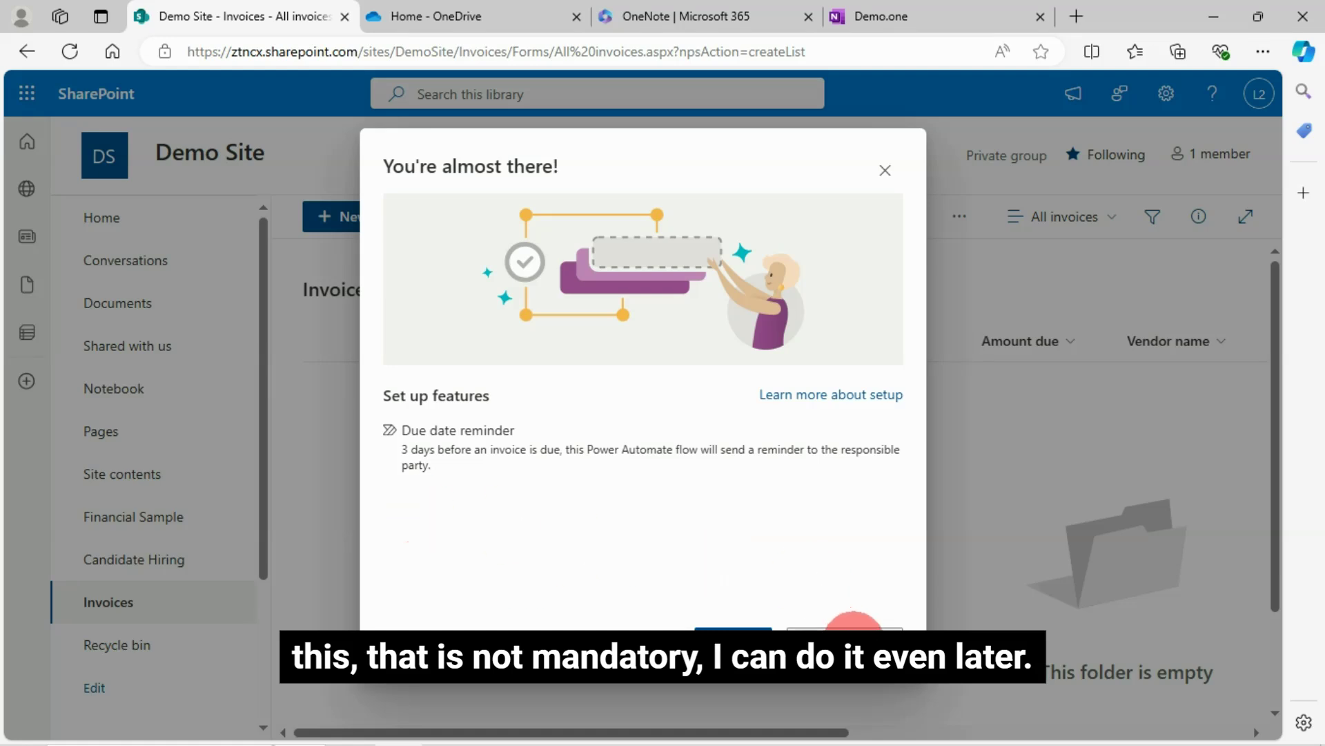
{"action": "left_click", "coordinate": [846, 635]}
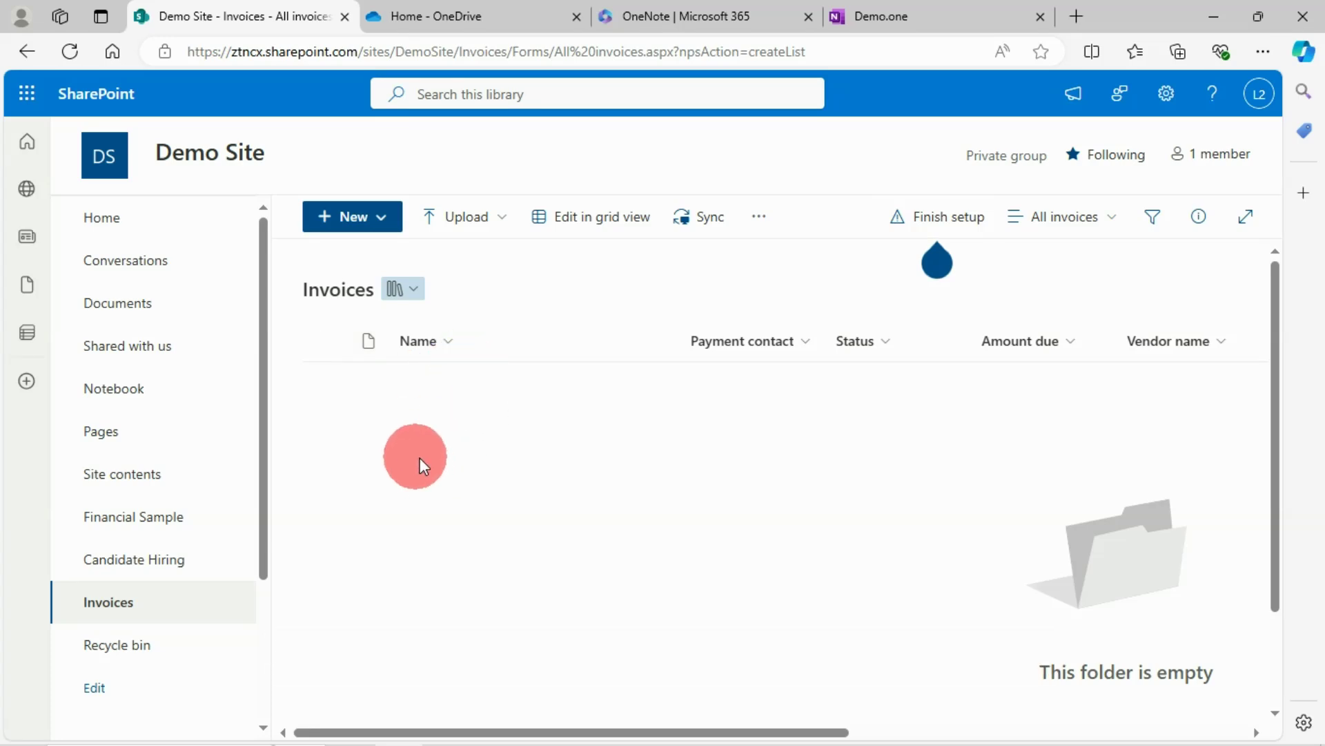
- Create a red folder named "Folder 1" in the Invoices library
{"action": "left_click", "coordinate": [390, 225]}
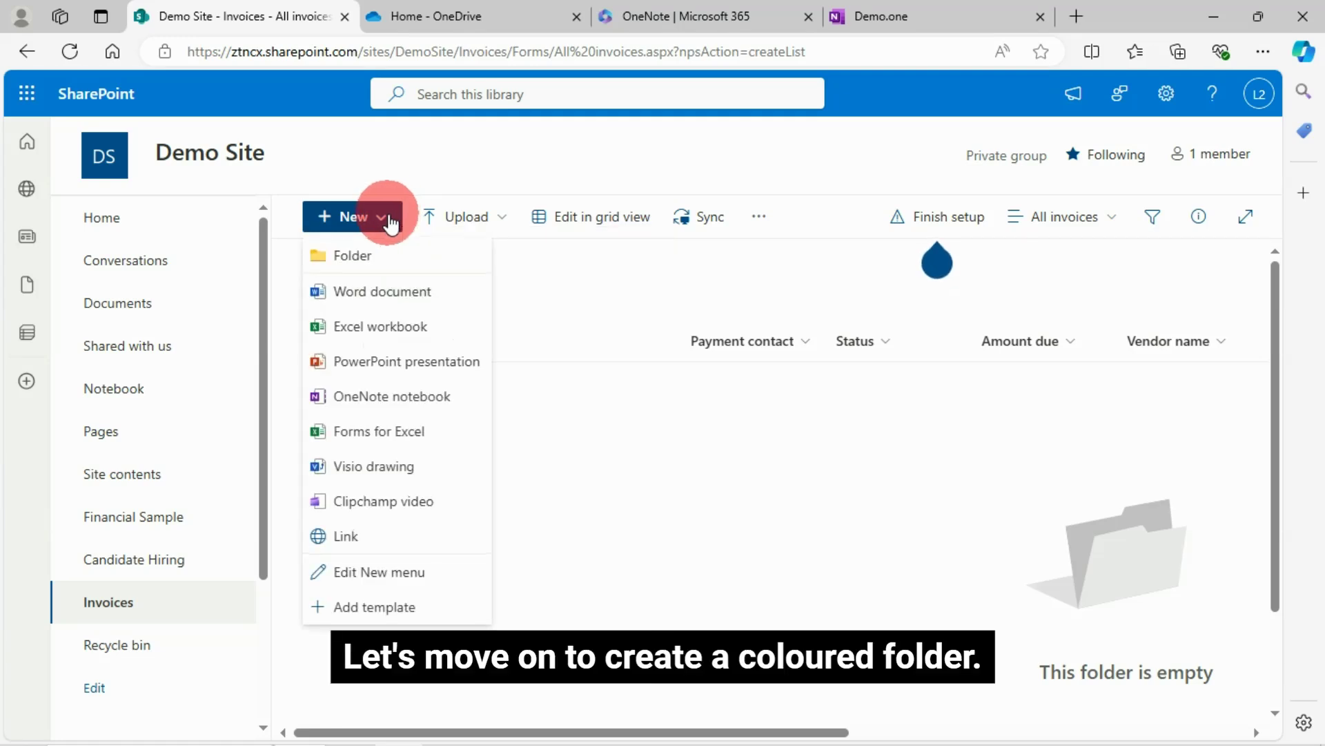
{"action": "left_click", "coordinate": [350, 255]}
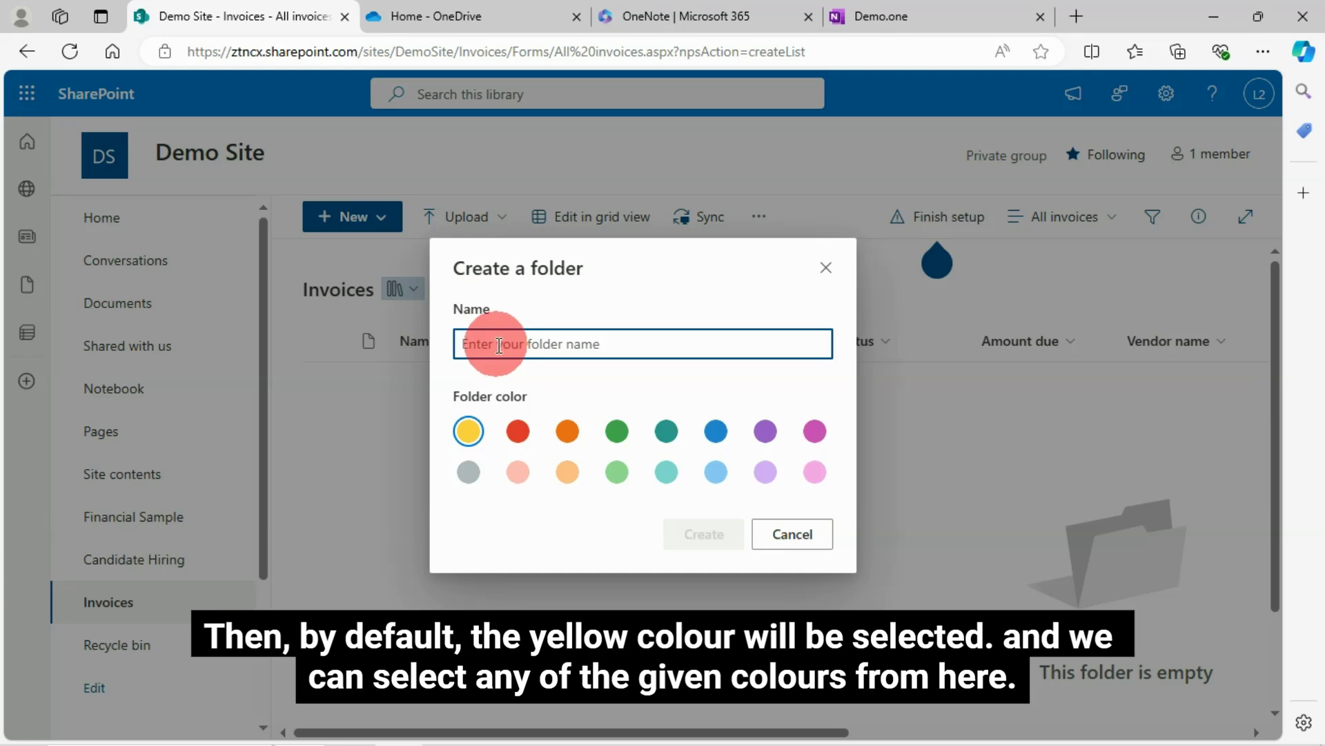
{"action": "type", "text": "Fold"}
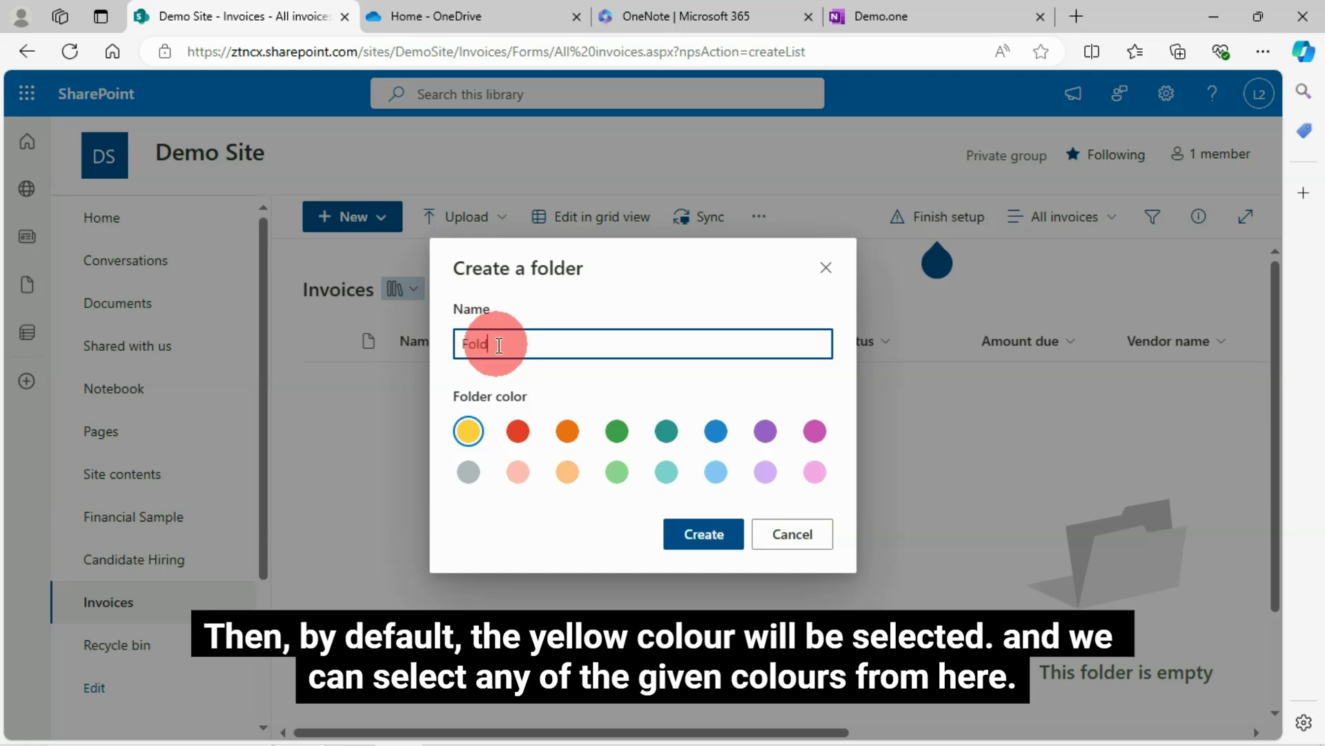
{"action": "type", "text": "er 1"}
{"action": "left_click_drag", "start_coordinate": [521, 343], "coordinate": [461, 343]}
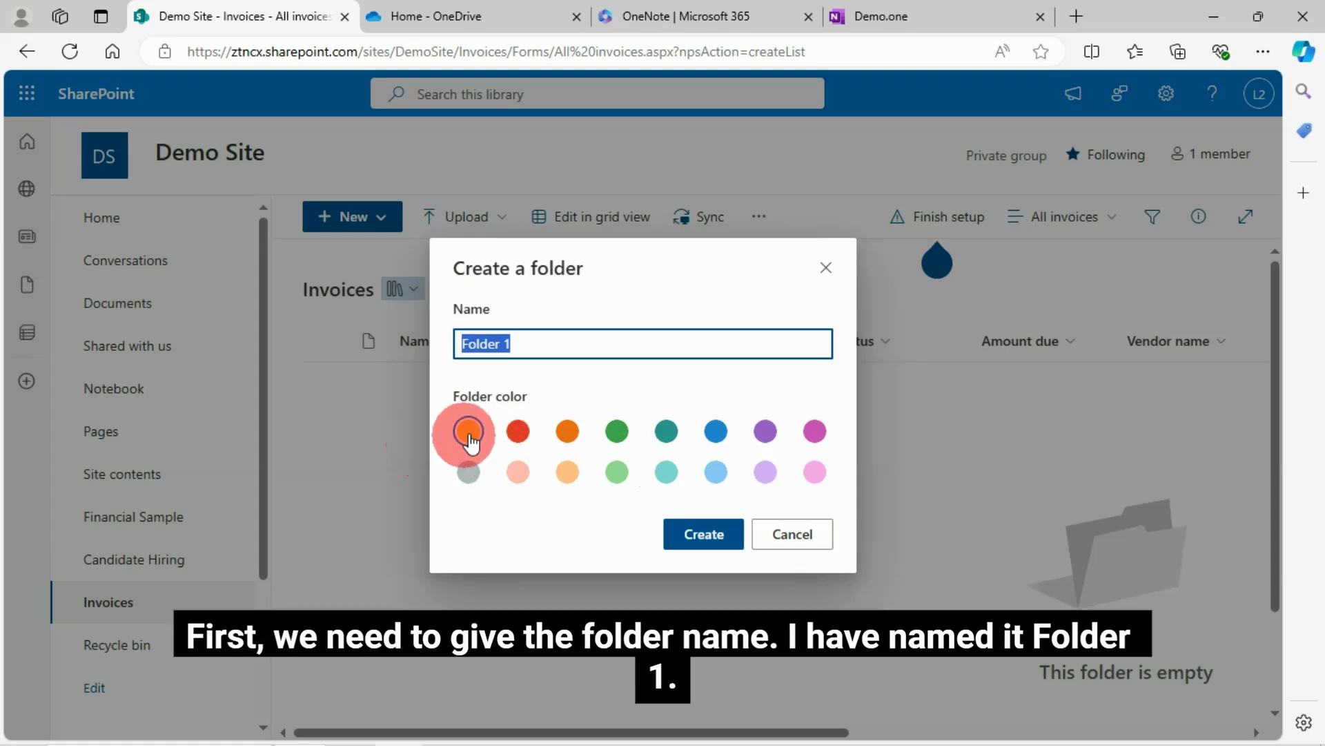
{"action": "left_click", "coordinate": [521, 436]}
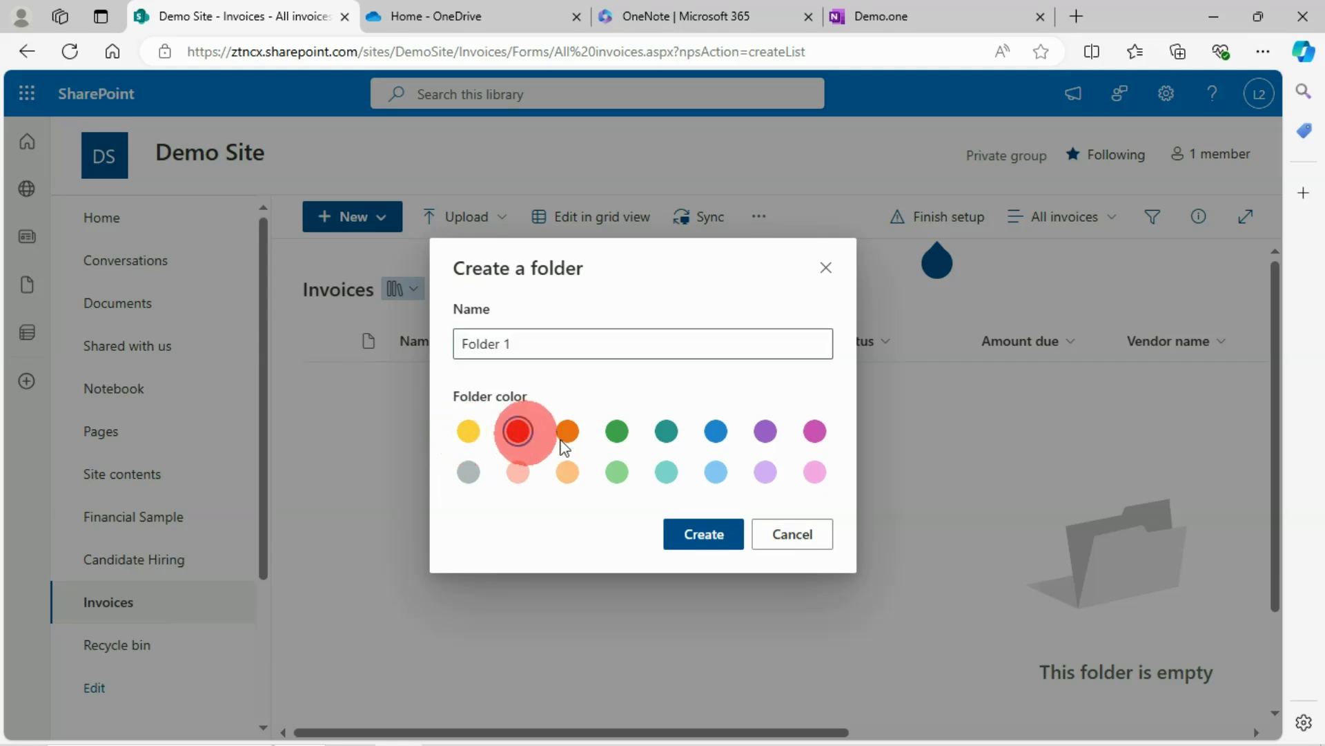
{"action": "left_click", "coordinate": [709, 547]}
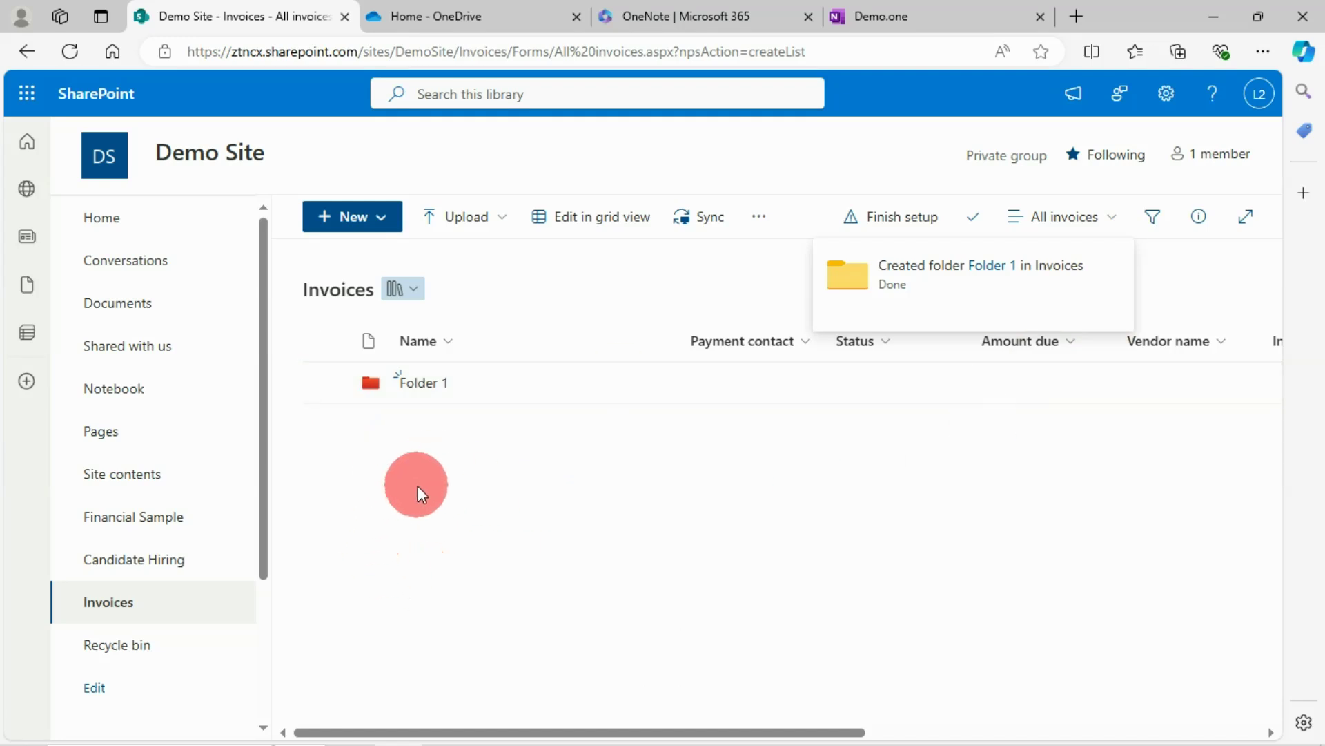
- Change the folder color of Folder 1 to light red and deselect the folder
{"action": "left_click", "coordinate": [326, 382]}
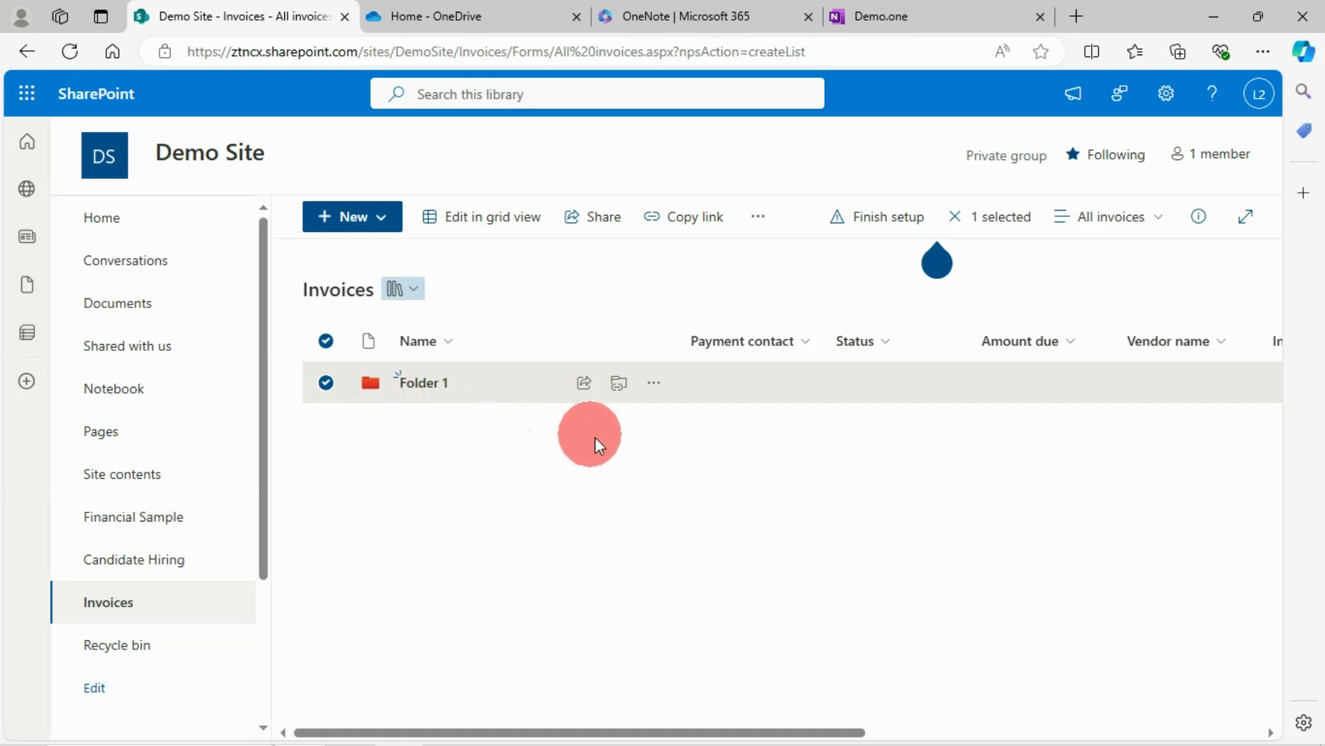
{"action": "left_click", "coordinate": [655, 384]}
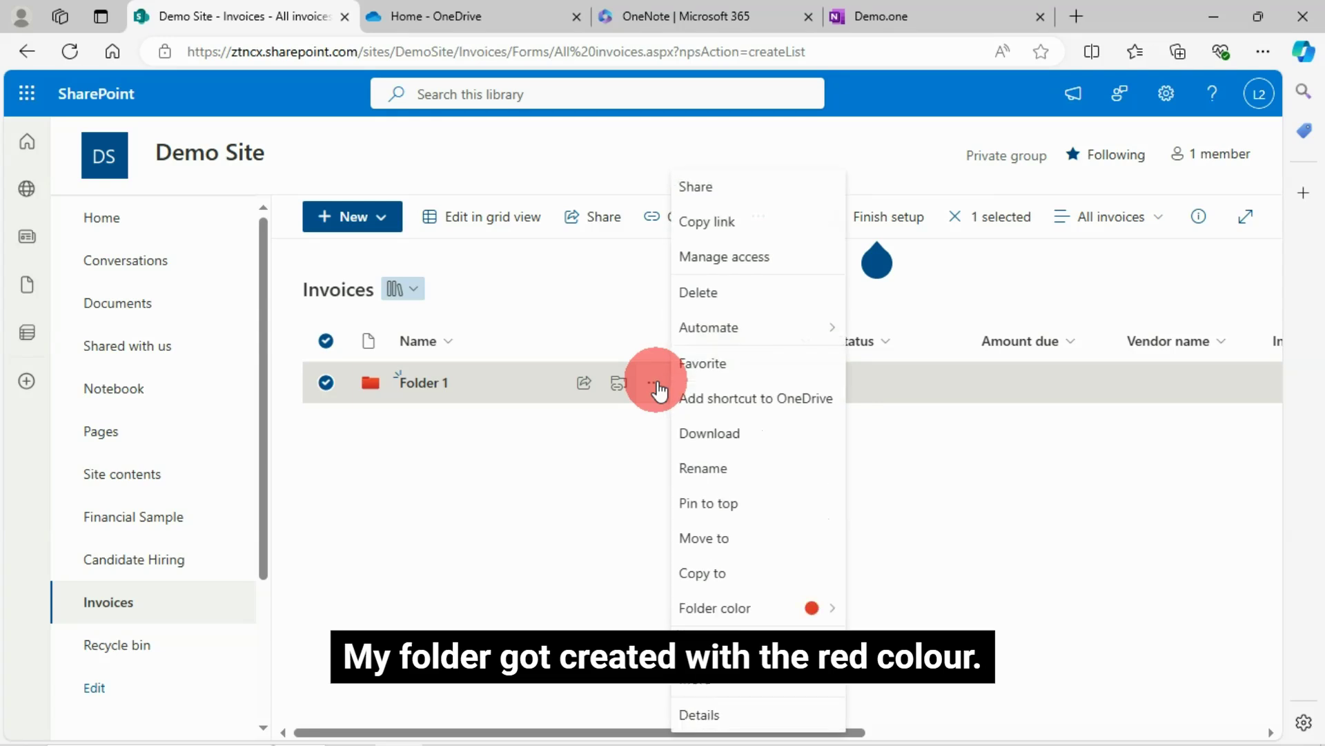
{"action": "left_click", "coordinate": [717, 613]}
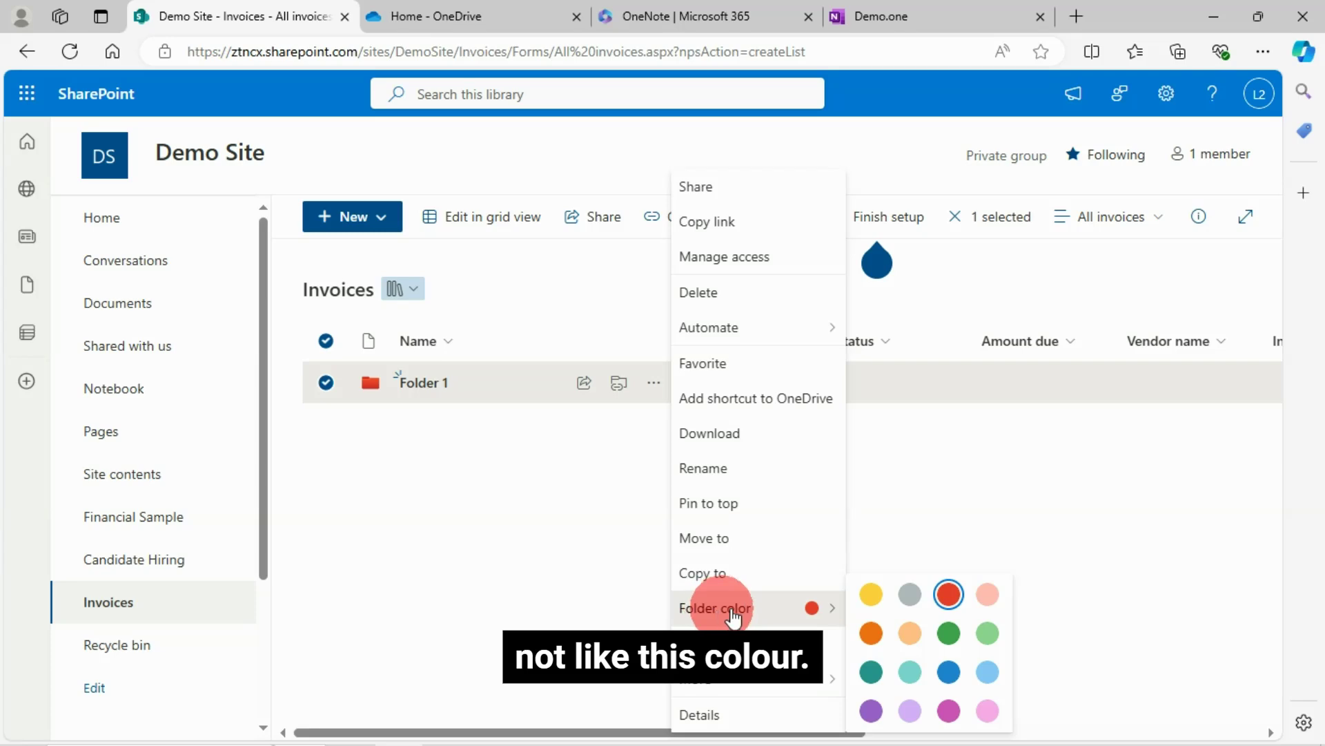
{"action": "left_click", "coordinate": [989, 594]}
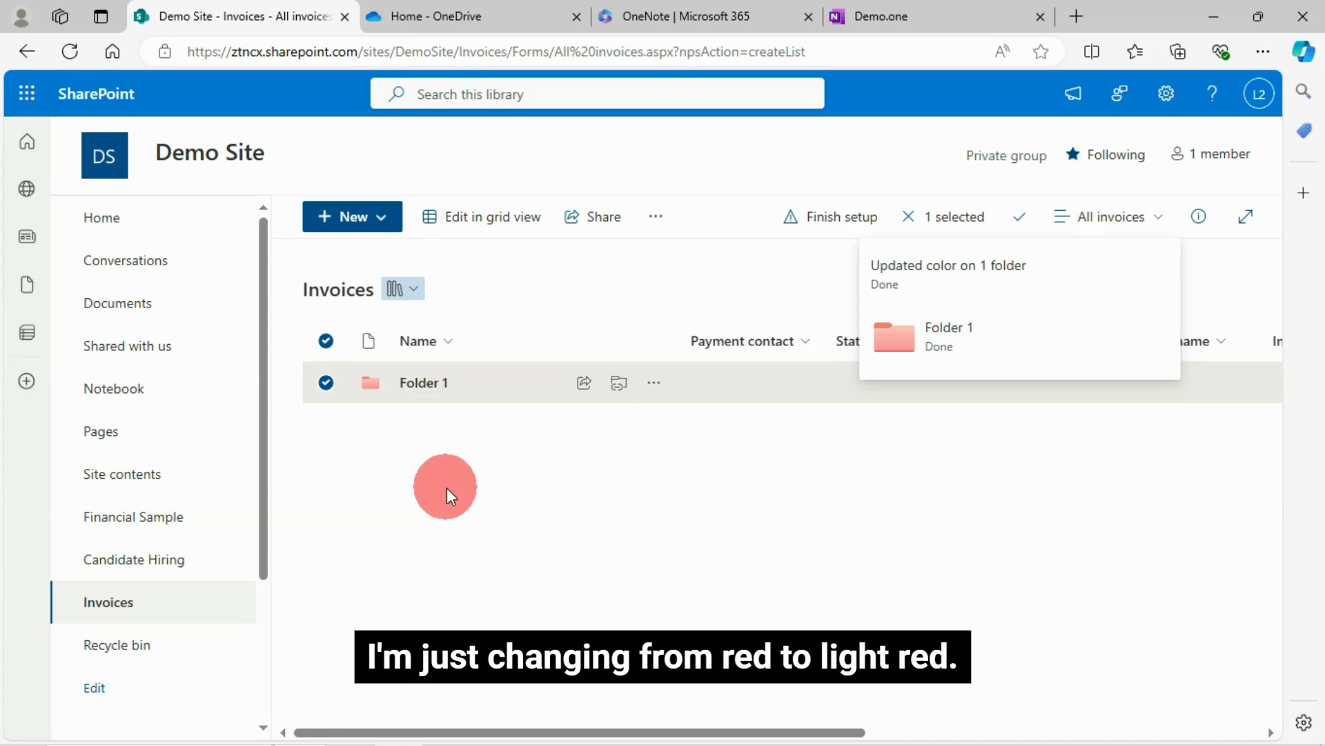
{"action": "left_click", "coordinate": [471, 504]}
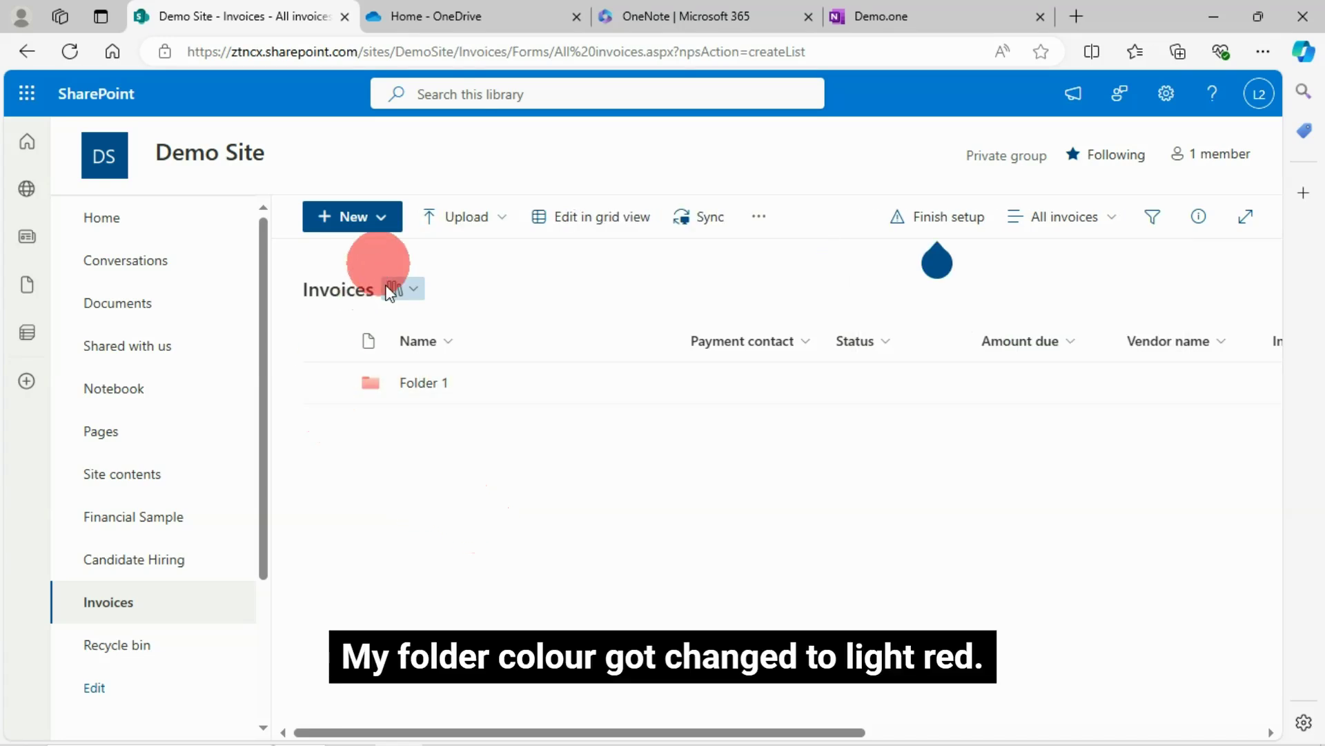
- Create a folder named "Folder 2" in the Invoices library with the default yellow color
{"action": "left_click", "coordinate": [379, 217]}
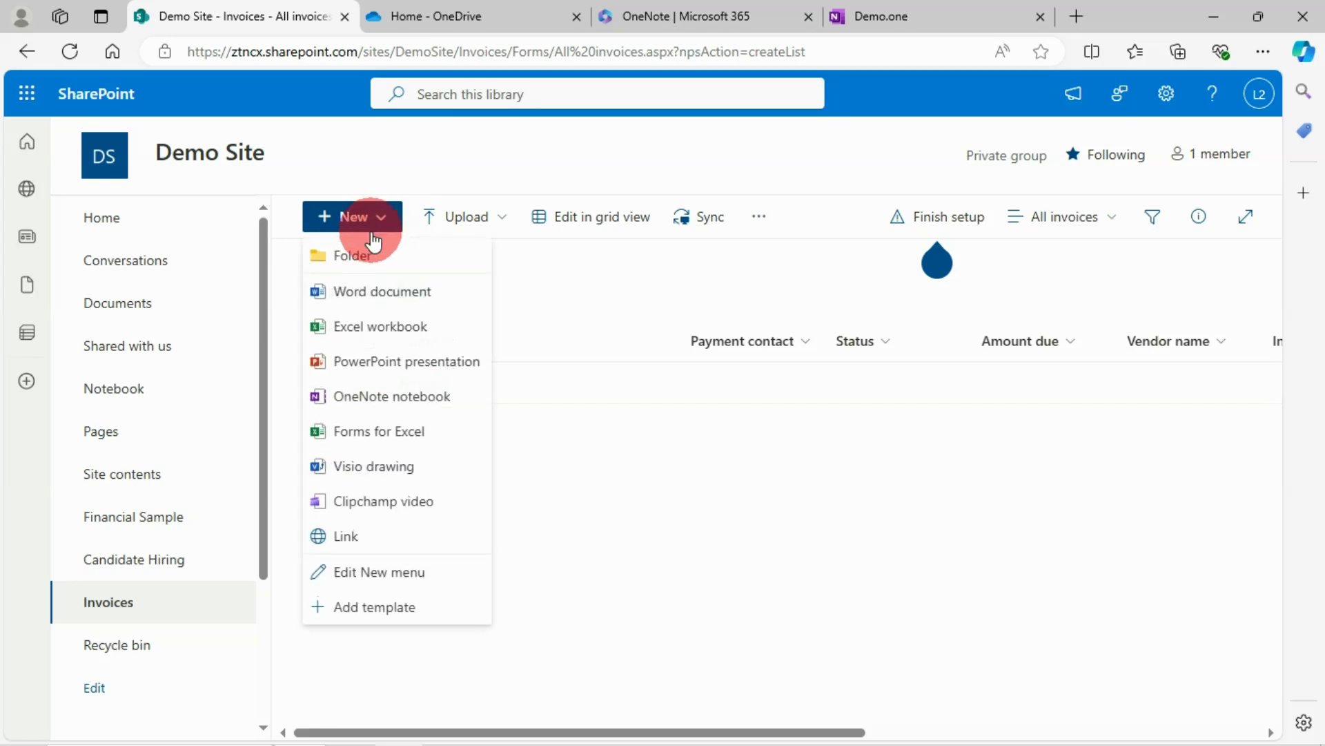
{"action": "left_click", "coordinate": [365, 255]}
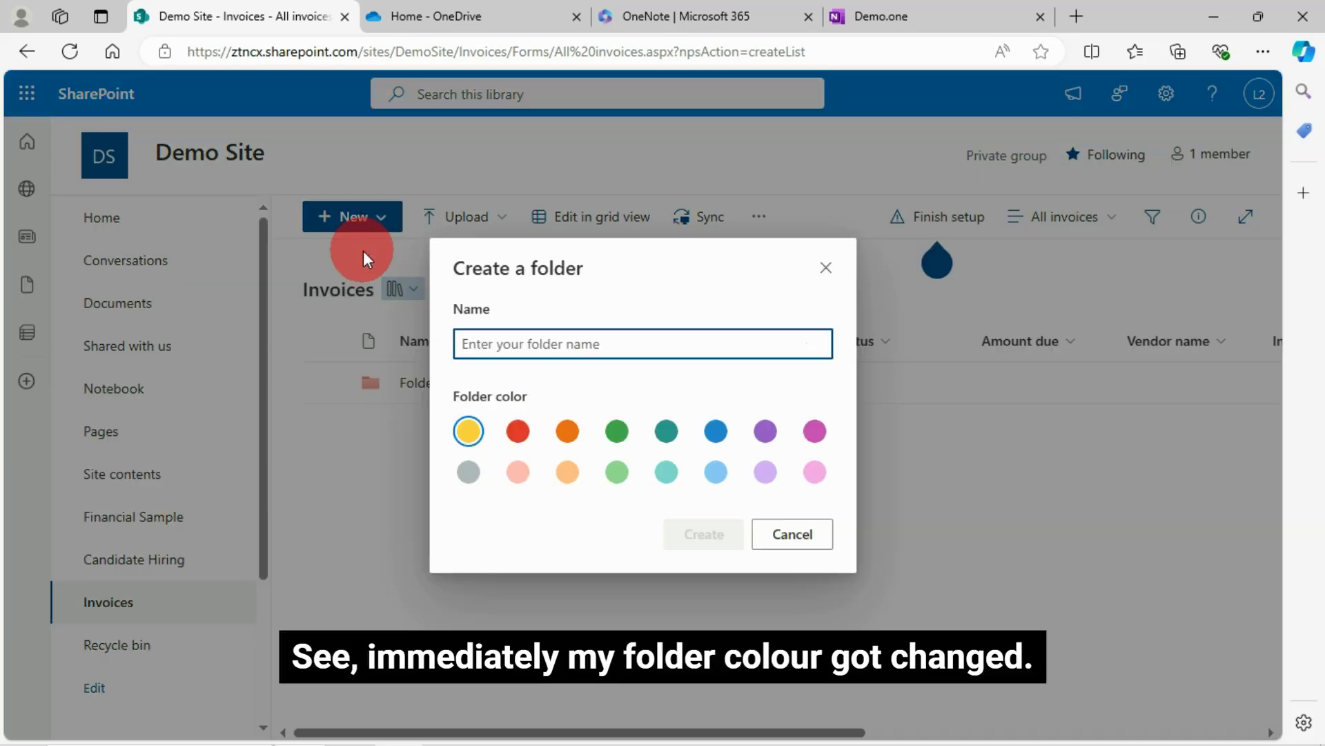
{"action": "left_click", "coordinate": [546, 352]}
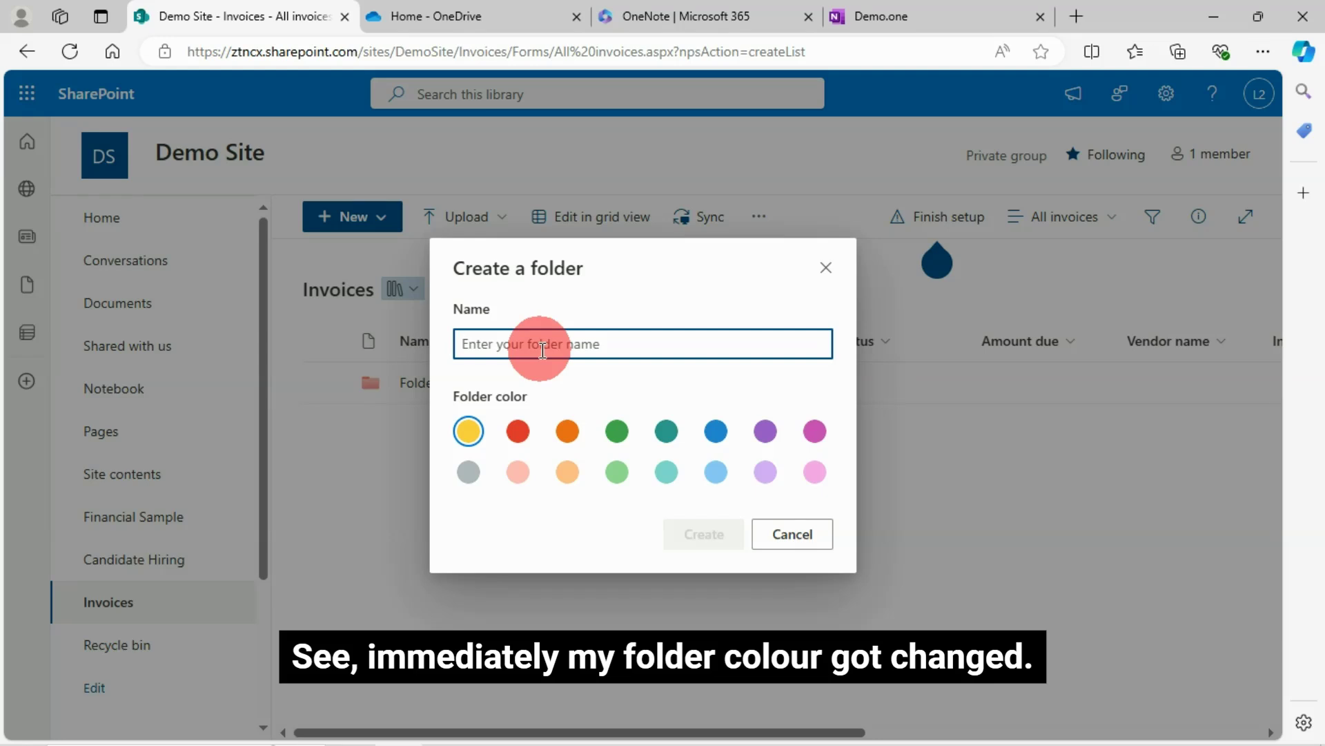
{"action": "type", "text": "Folder 12"}
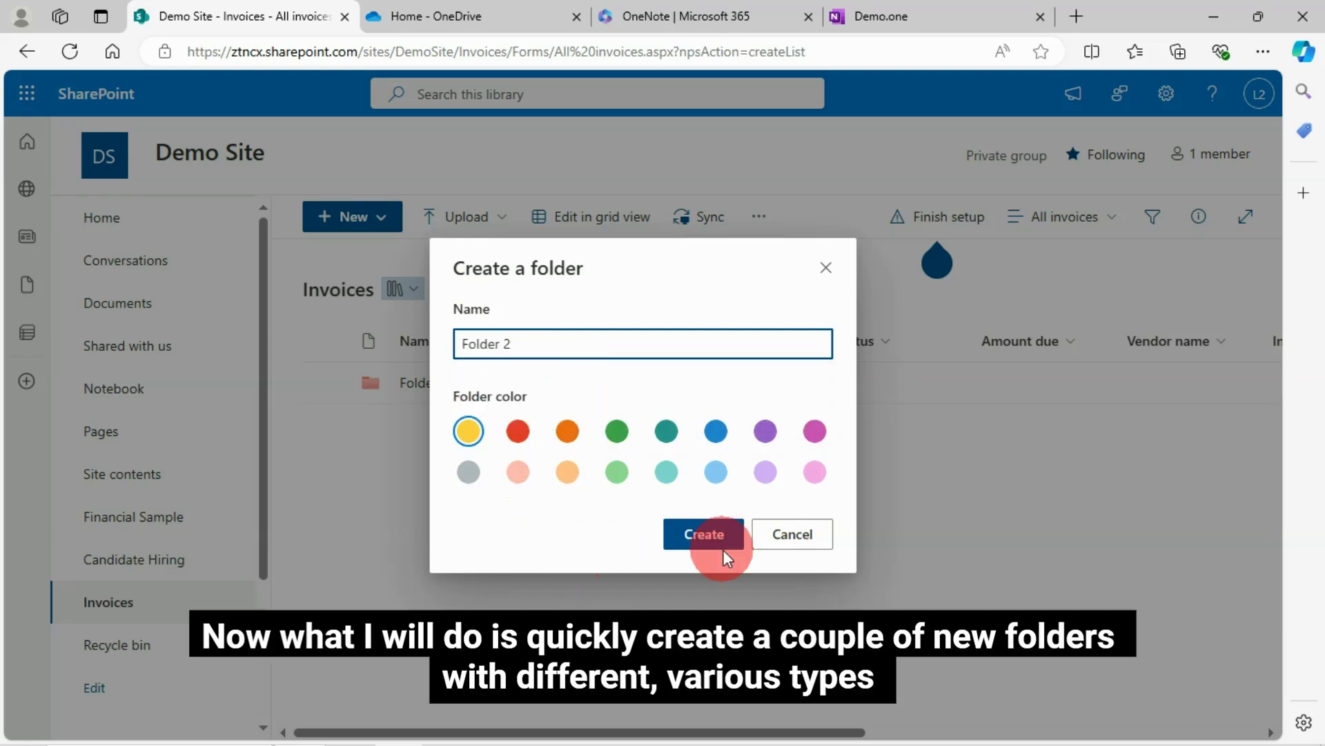
{"action": "left_click", "coordinate": [698, 533]}
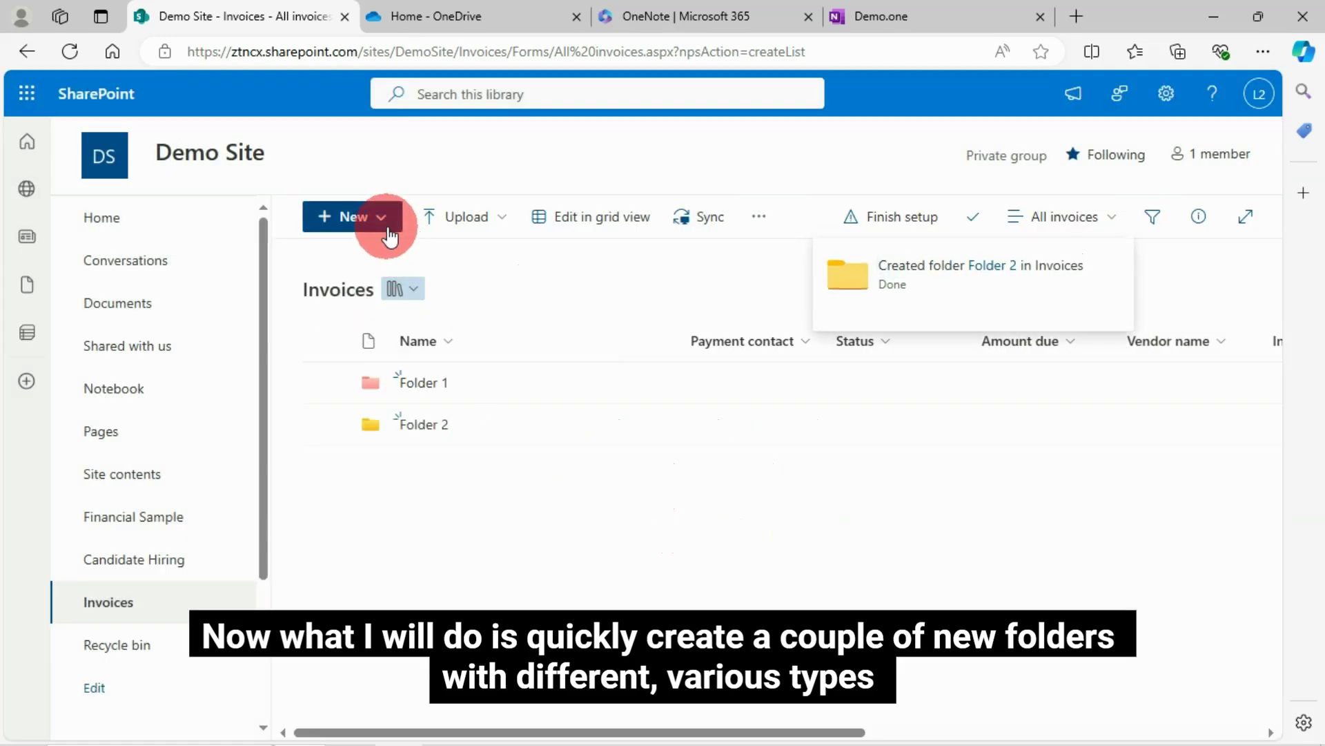
- Create a dark orange folder named "Folder 3" in the Invoices library
{"action": "left_click", "coordinate": [387, 227]}
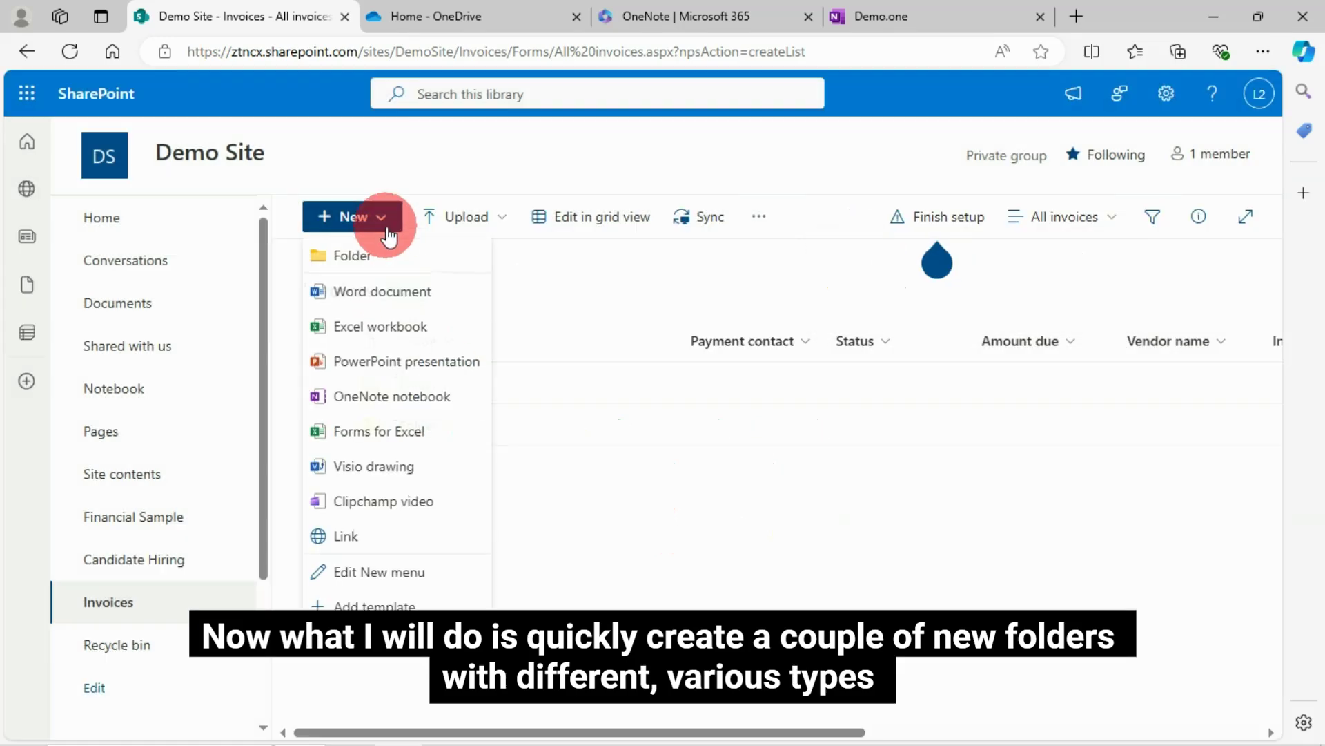
{"action": "left_click", "coordinate": [363, 257]}
{"action": "left_click", "coordinate": [632, 371]}
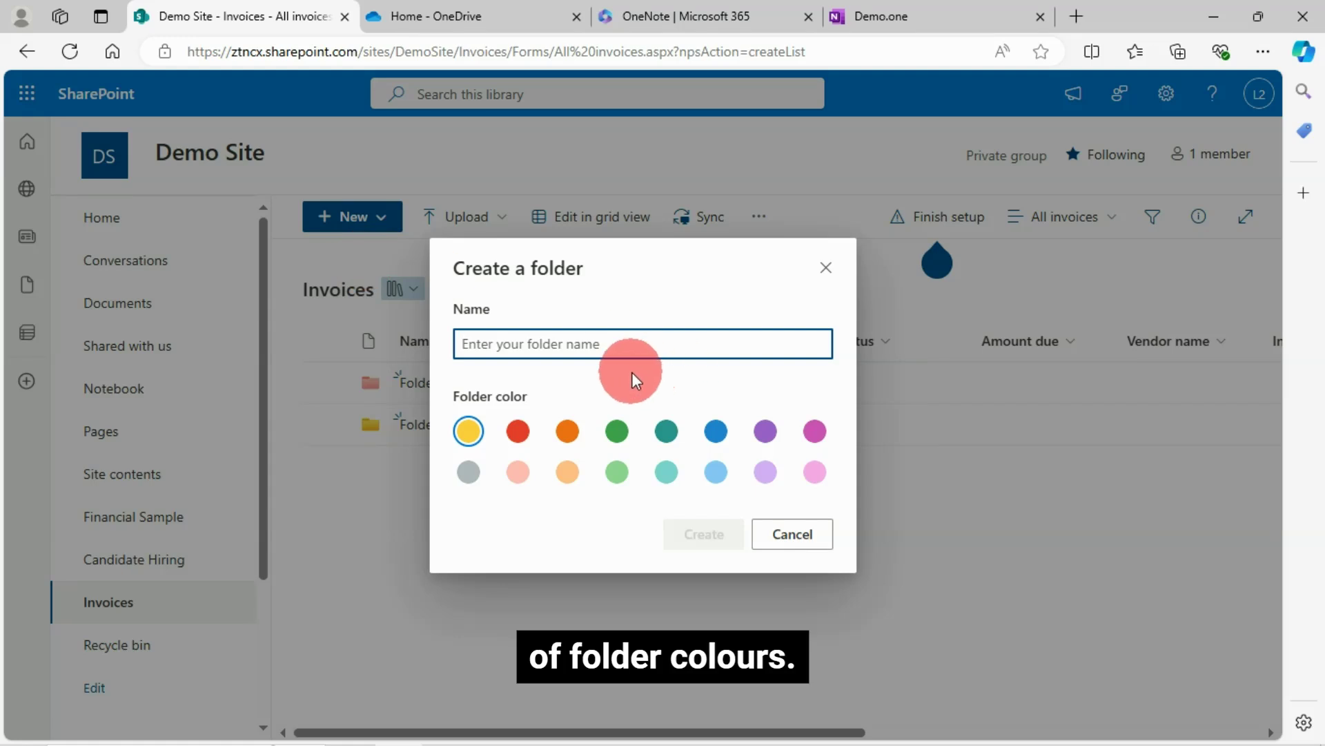
{"action": "type", "text": "Folder 1"}
{"action": "key", "text": "BackSpace"}
{"action": "type", "text": "3"}
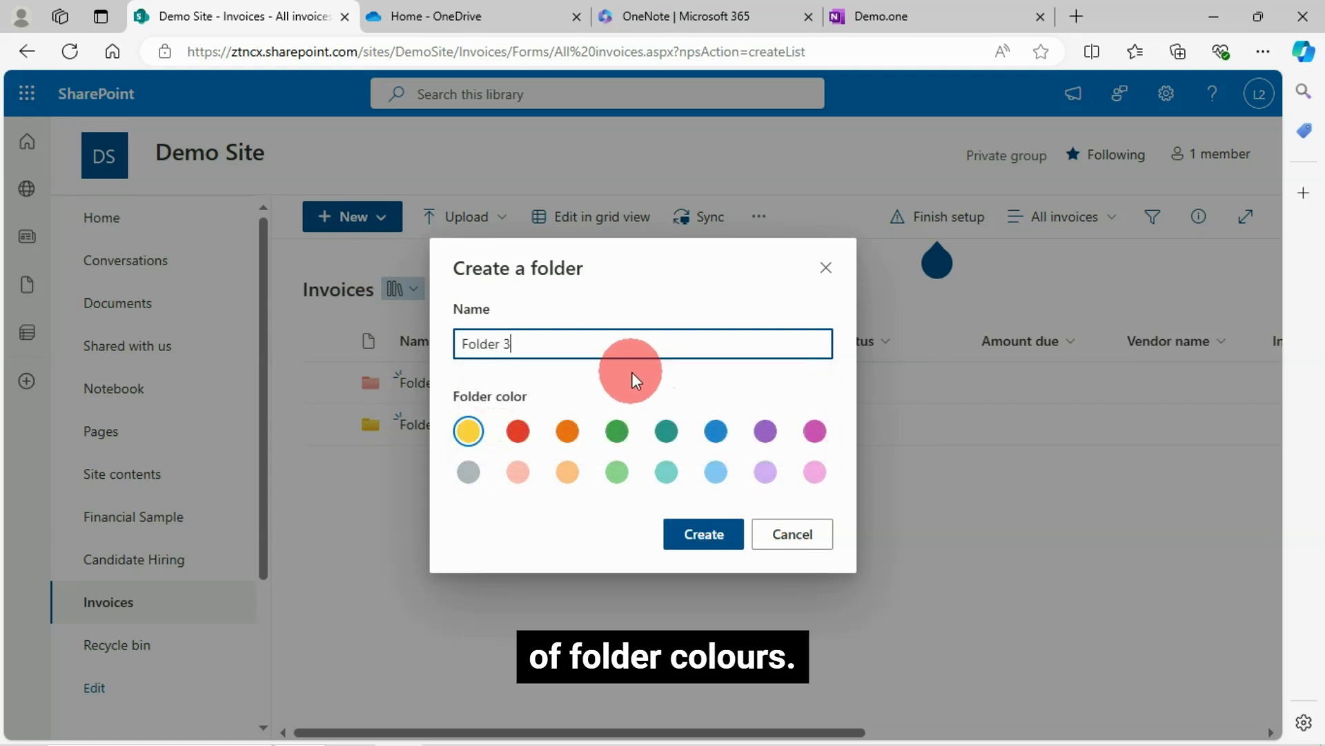
{"action": "left_click", "coordinate": [568, 434]}
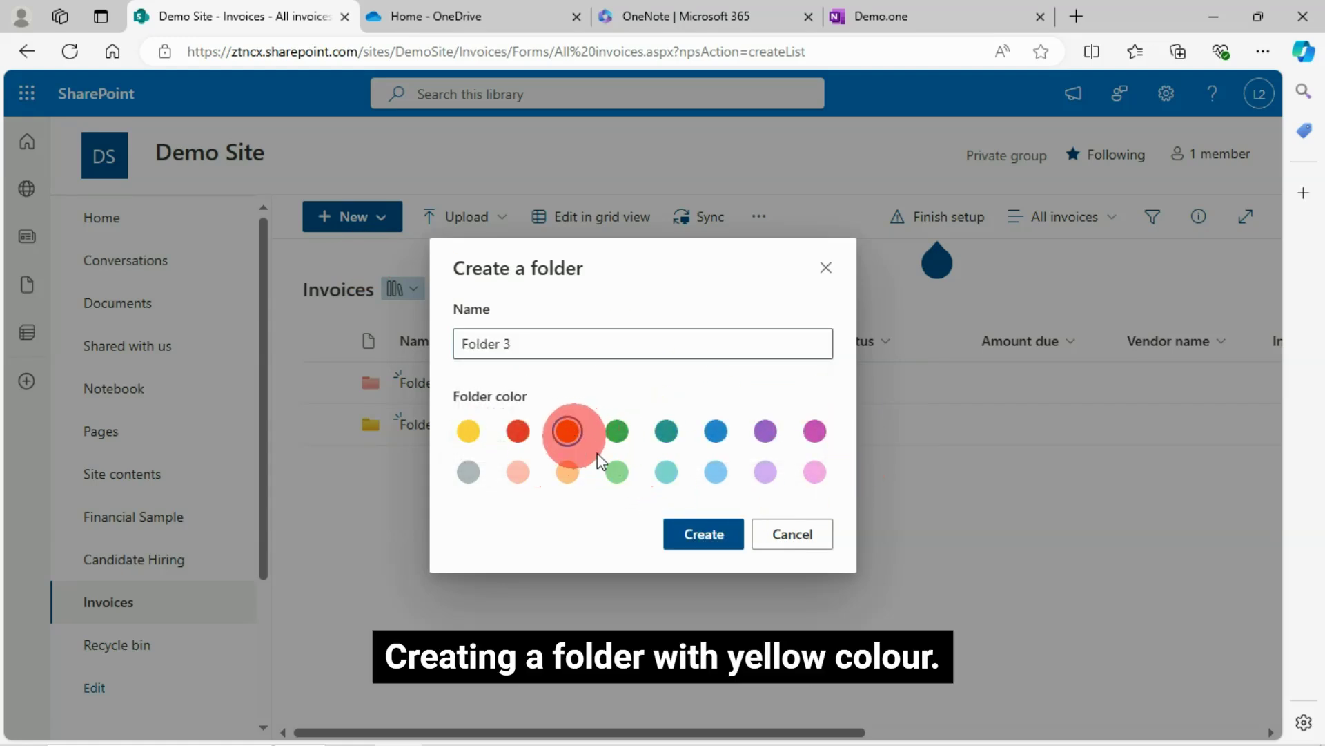
{"action": "left_click", "coordinate": [704, 542]}
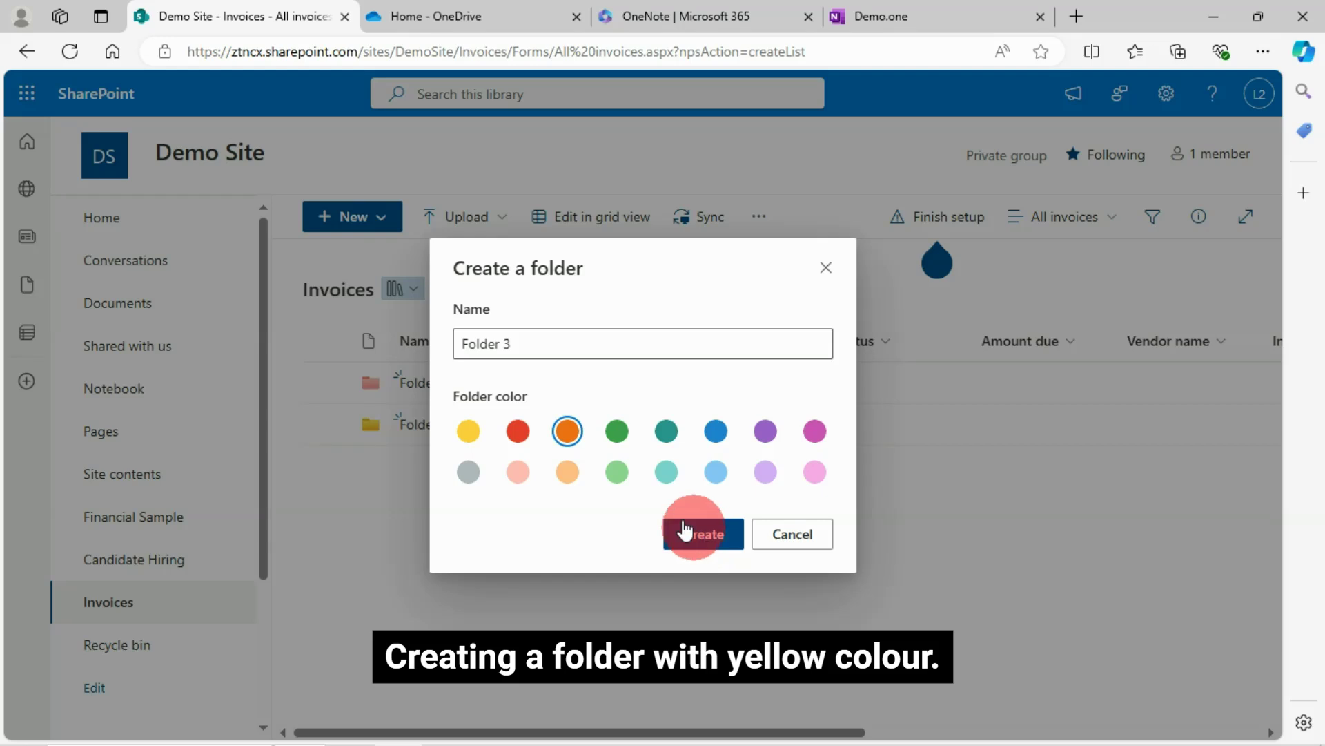
{"action": "left_click", "coordinate": [569, 437]}
{"action": "left_click", "coordinate": [694, 537]}
{"action": "left_click", "coordinate": [565, 433]}
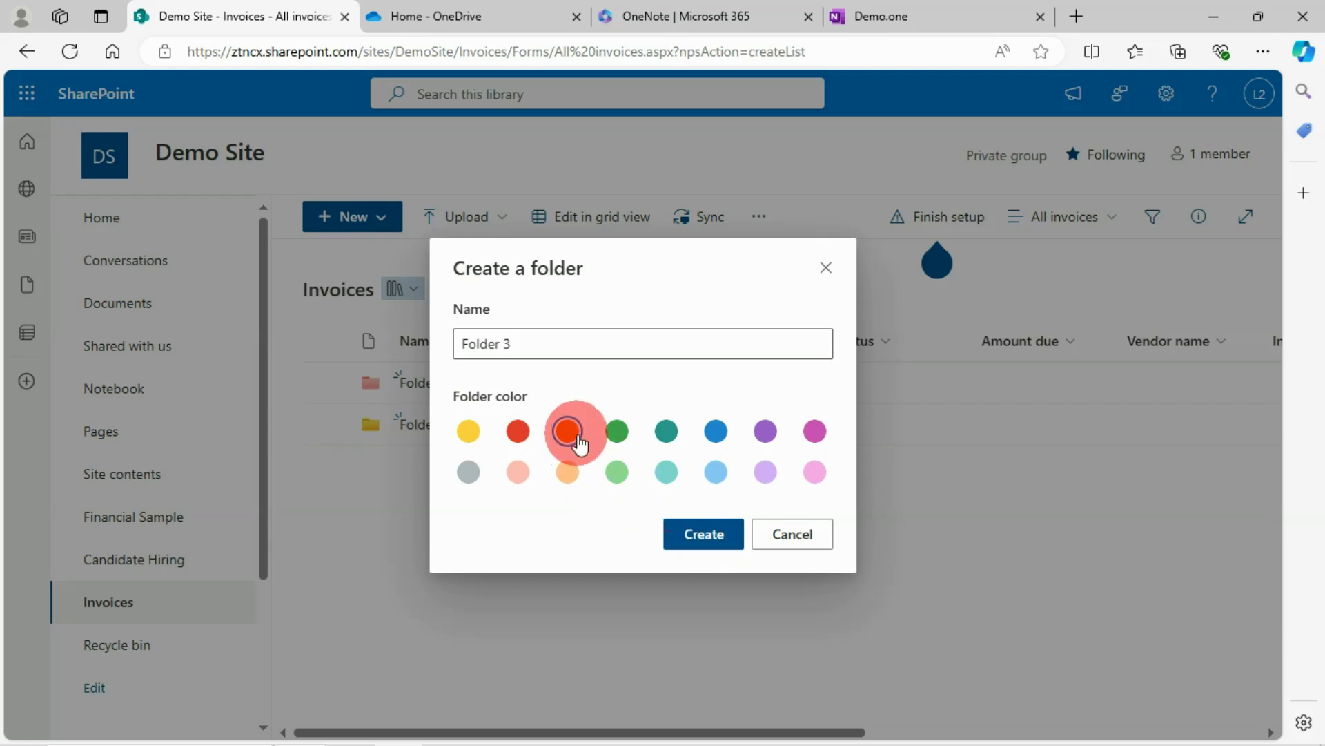
{"action": "left_click", "coordinate": [699, 528]}
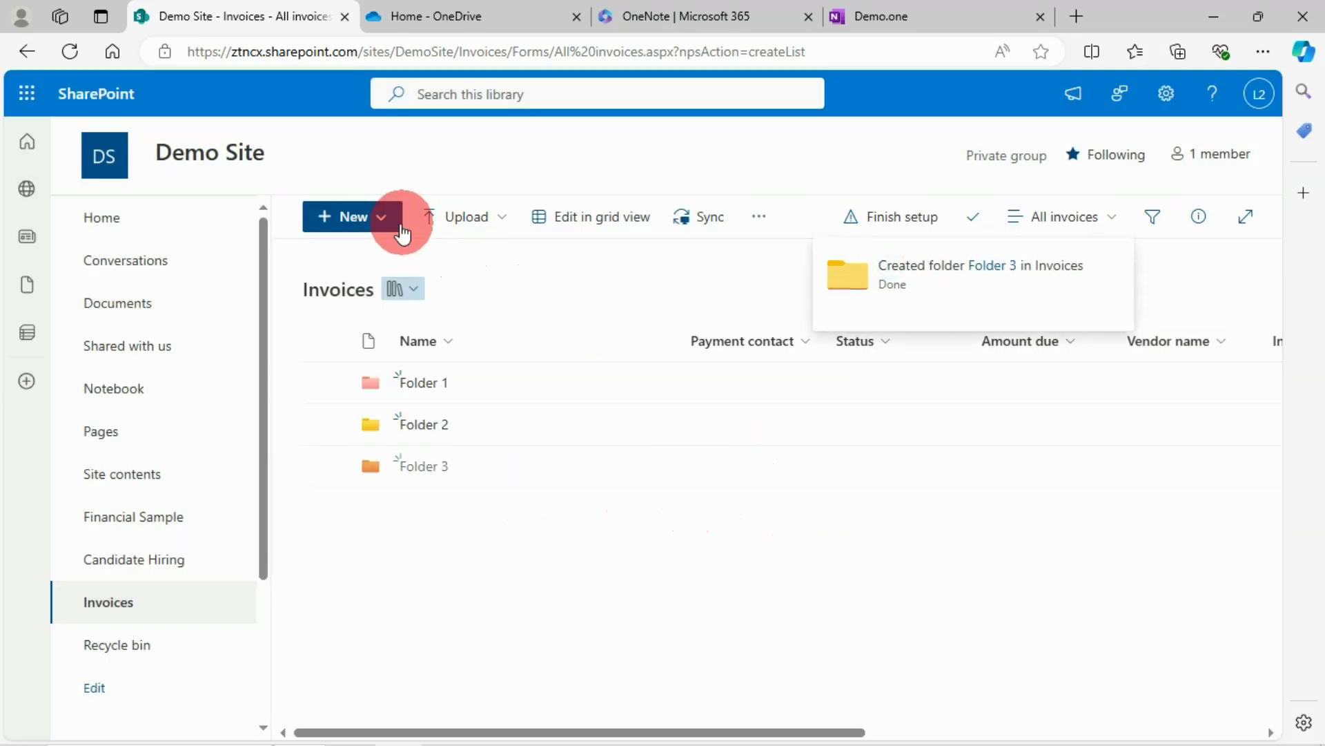
- Create a dark green folder named "Folder 4" in the Invoices library
{"action": "left_click", "coordinate": [374, 216]}
{"action": "left_click", "coordinate": [379, 261]}
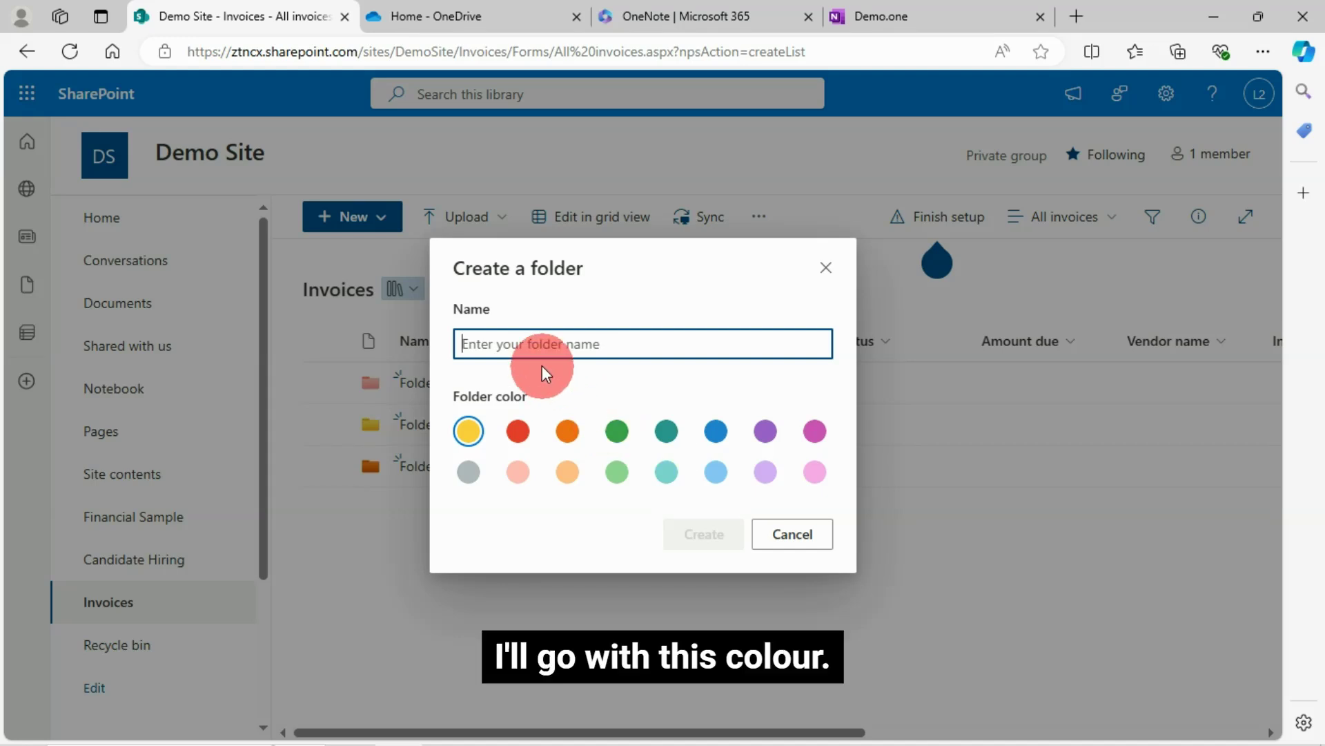
{"action": "type", "text": "Folder 1"}
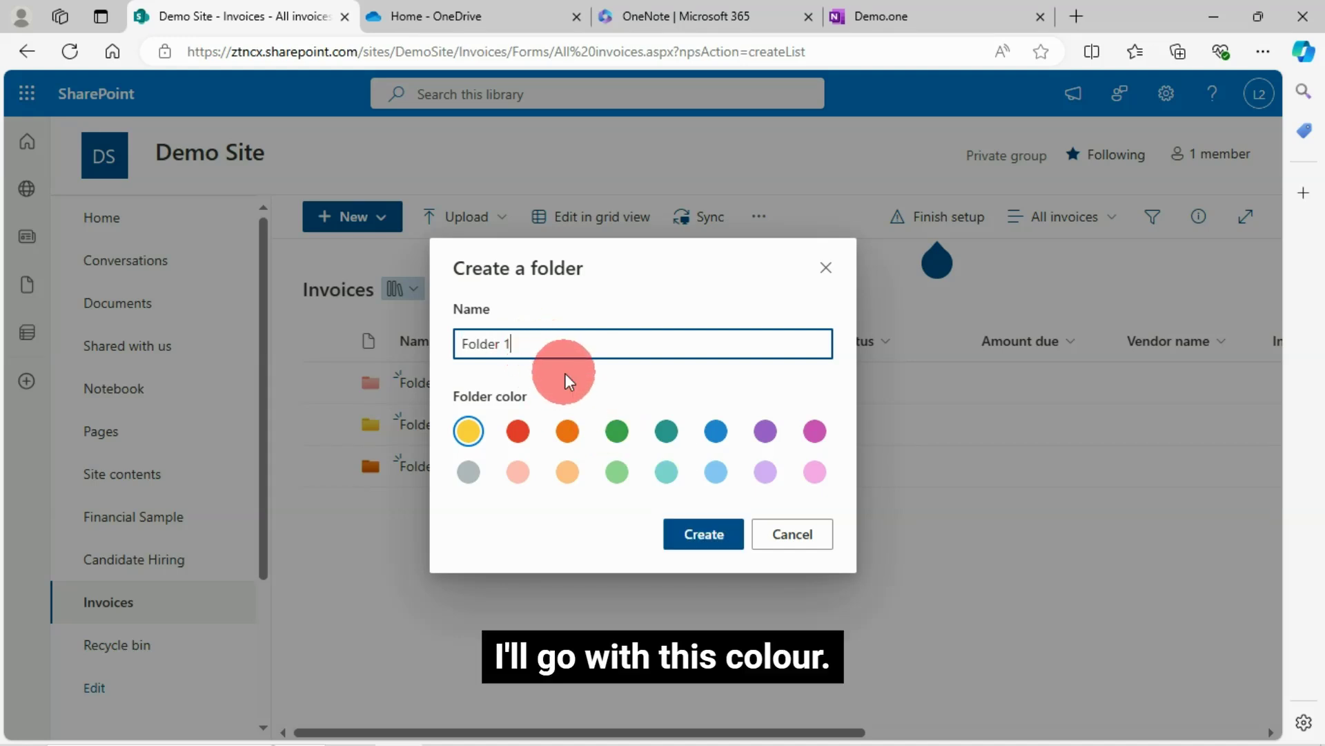
{"action": "key", "text": "BackSpace"}
{"action": "type", "text": "4"}
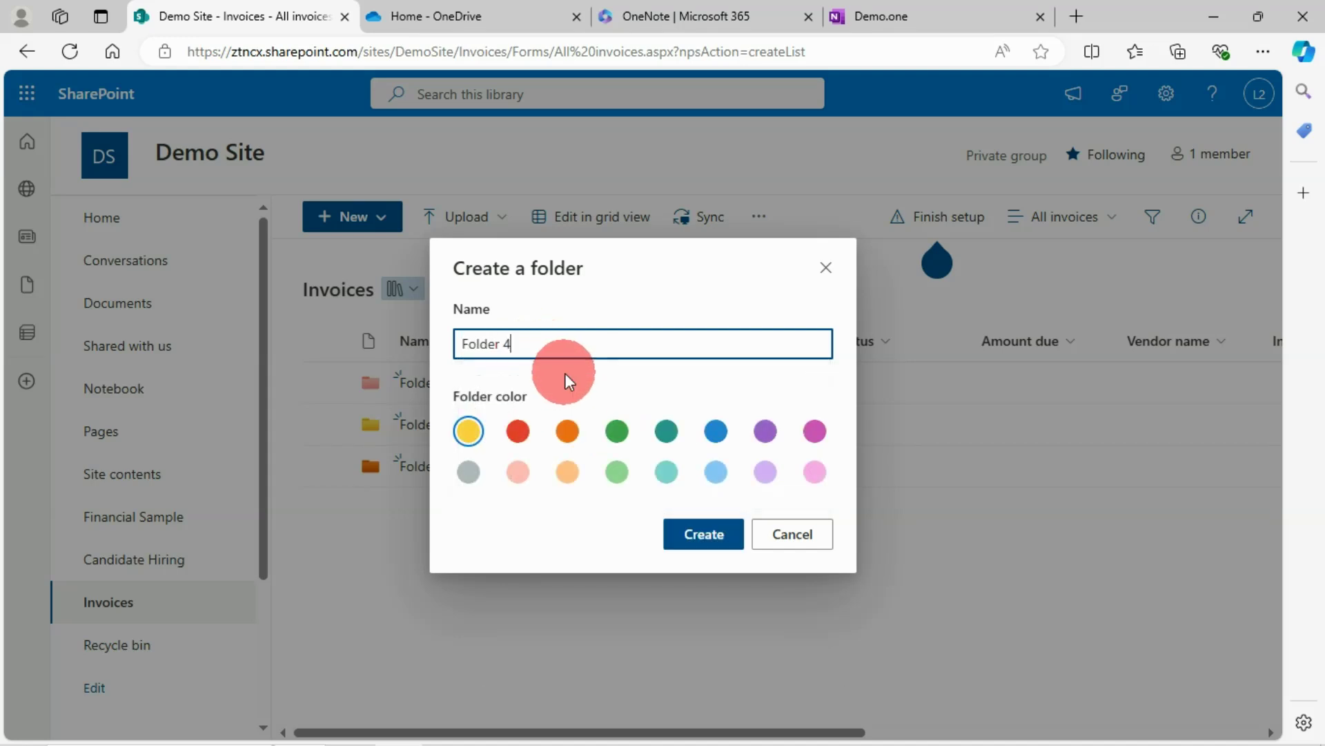
{"action": "left_click", "coordinate": [615, 430]}
{"action": "left_click", "coordinate": [702, 535]}
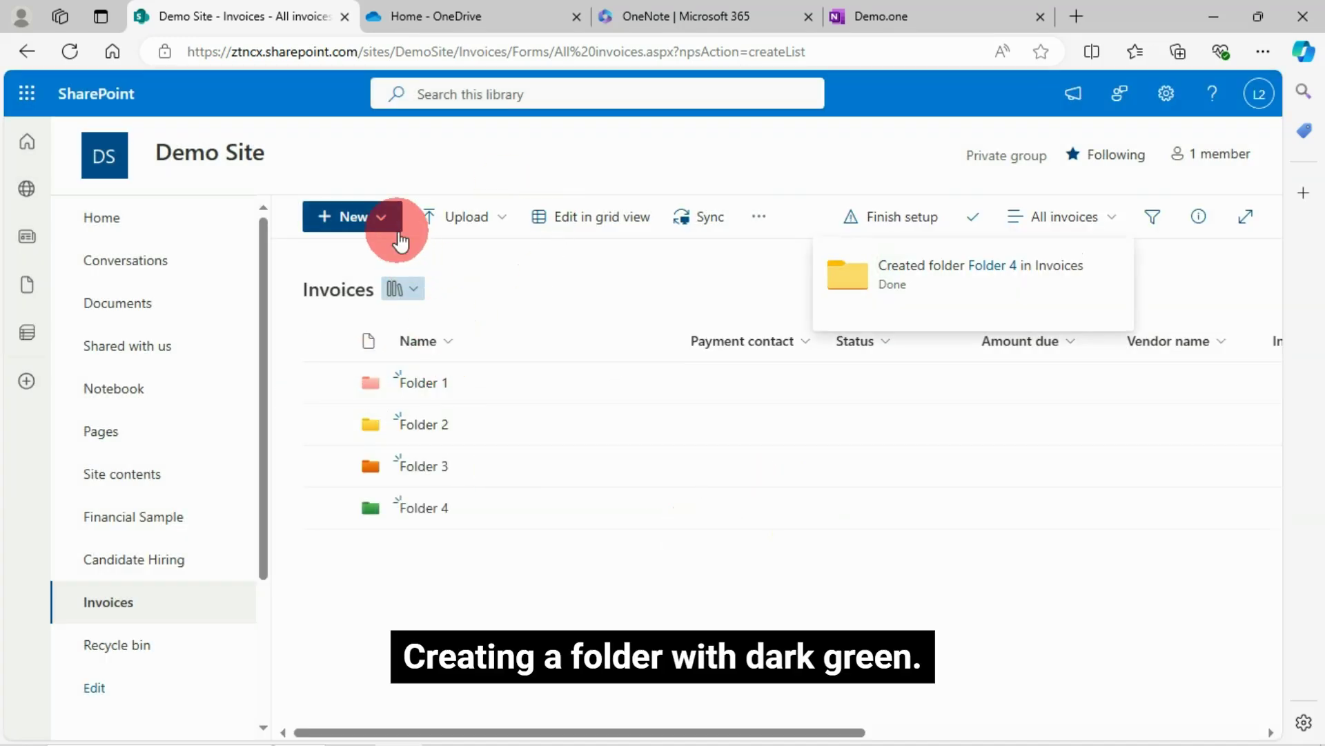
- Create a dark teal folder named "Folder 5" in the Invoices library
{"action": "left_click", "coordinate": [382, 219]}
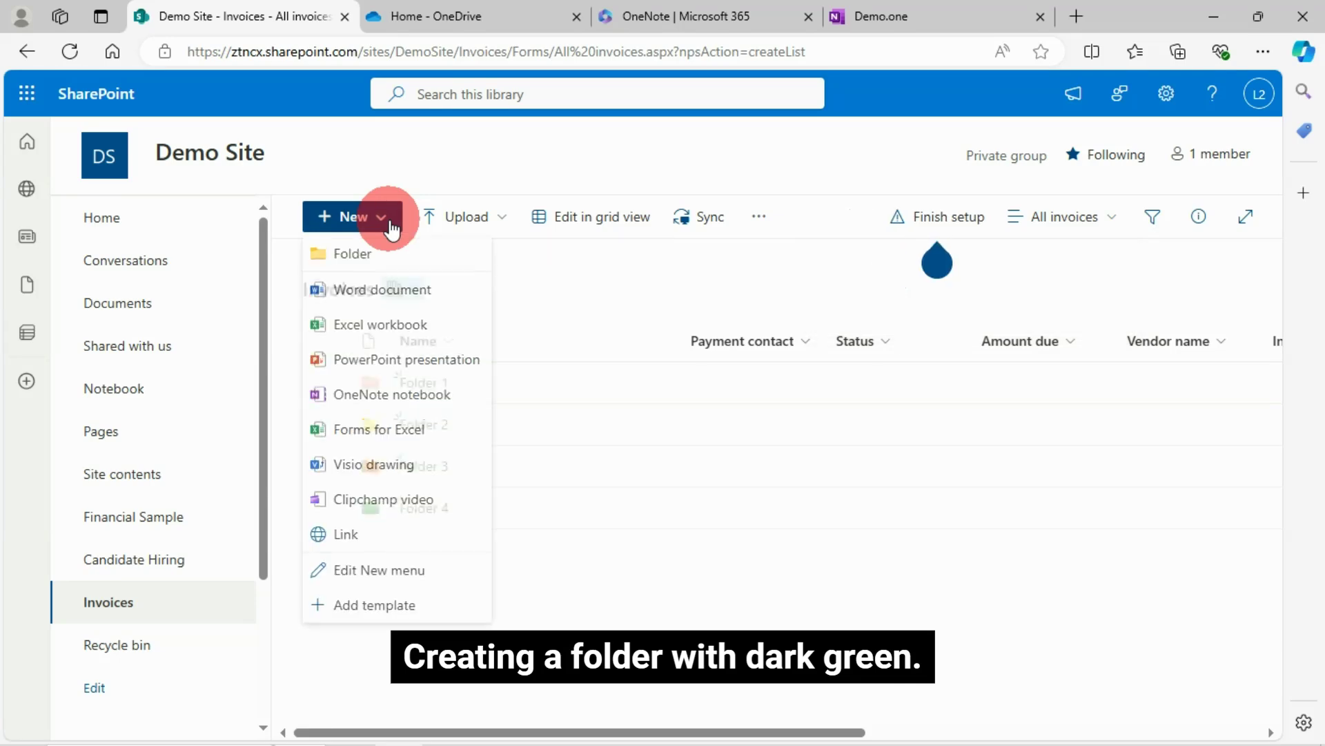
{"action": "left_click", "coordinate": [356, 254]}
{"action": "left_click", "coordinate": [532, 343]}
{"action": "type", "text": "Folder 1"}
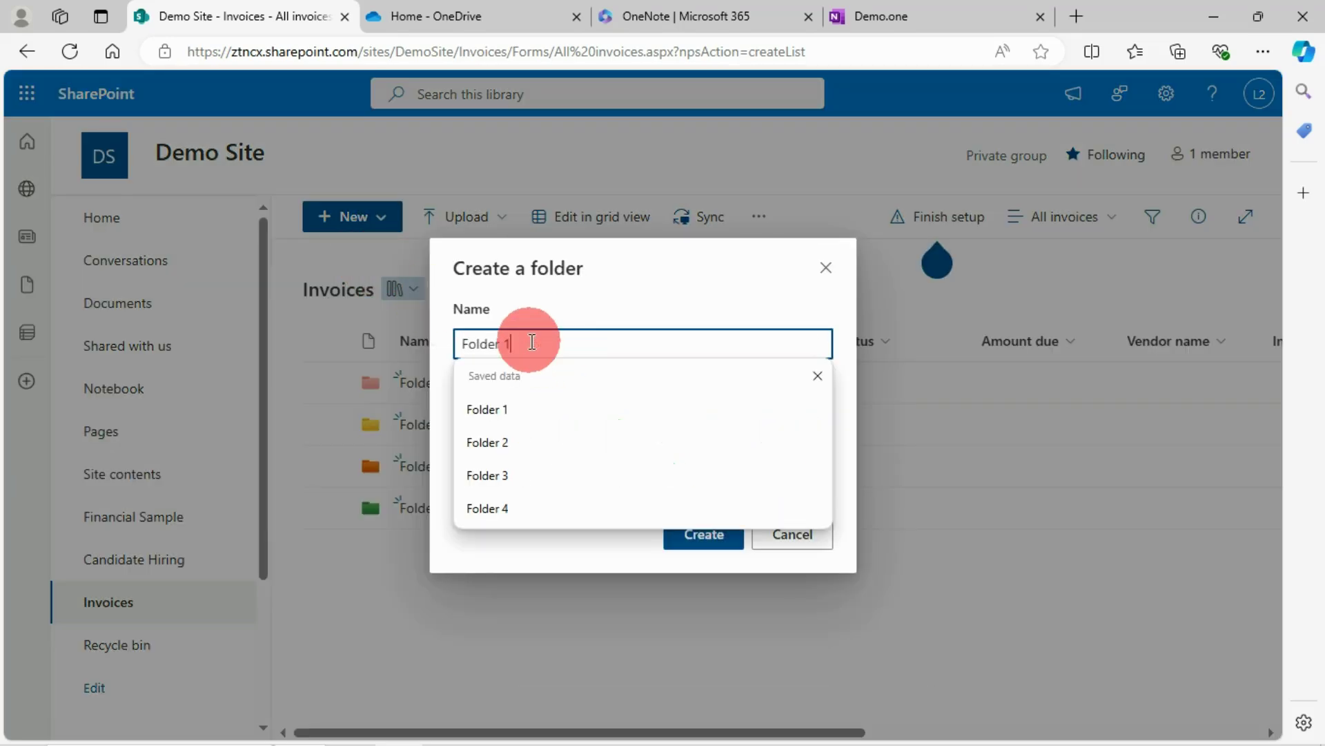
{"action": "key", "text": "BackSpace"}
{"action": "type", "text": "5"}
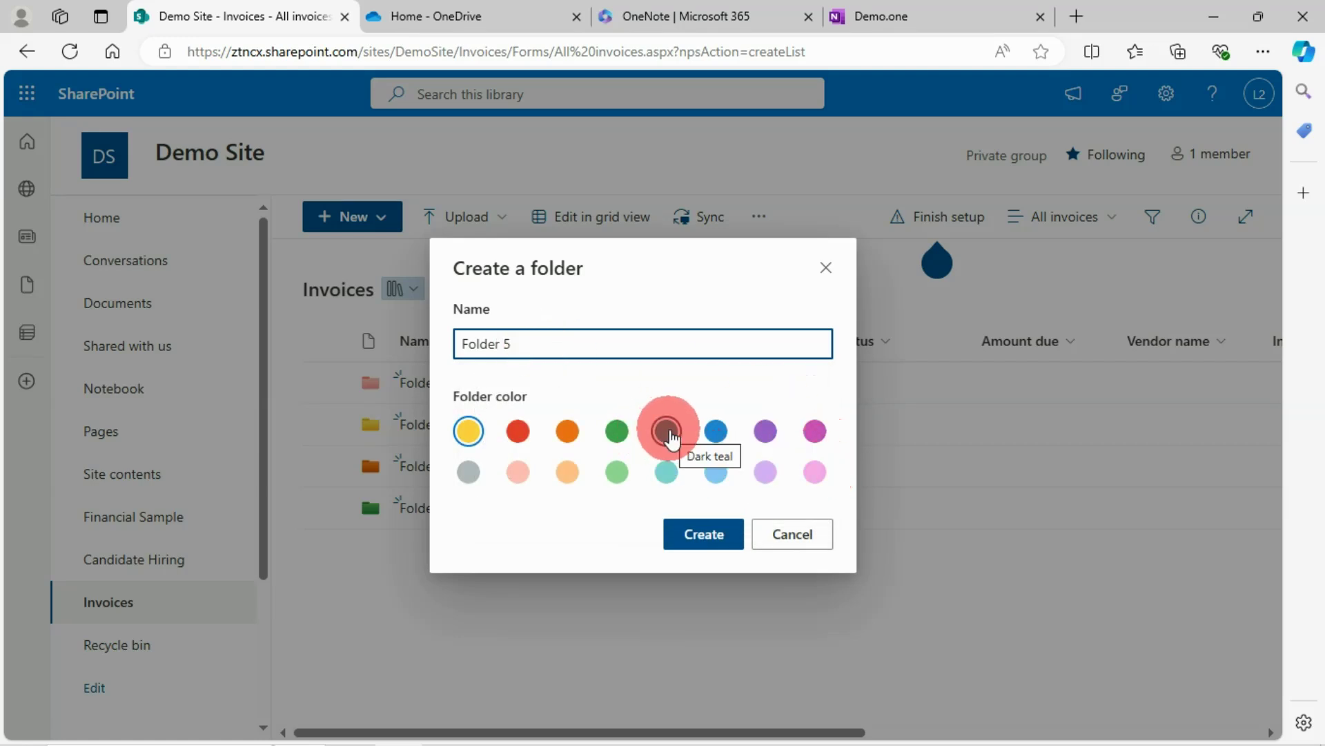
{"action": "left_click", "coordinate": [667, 432]}
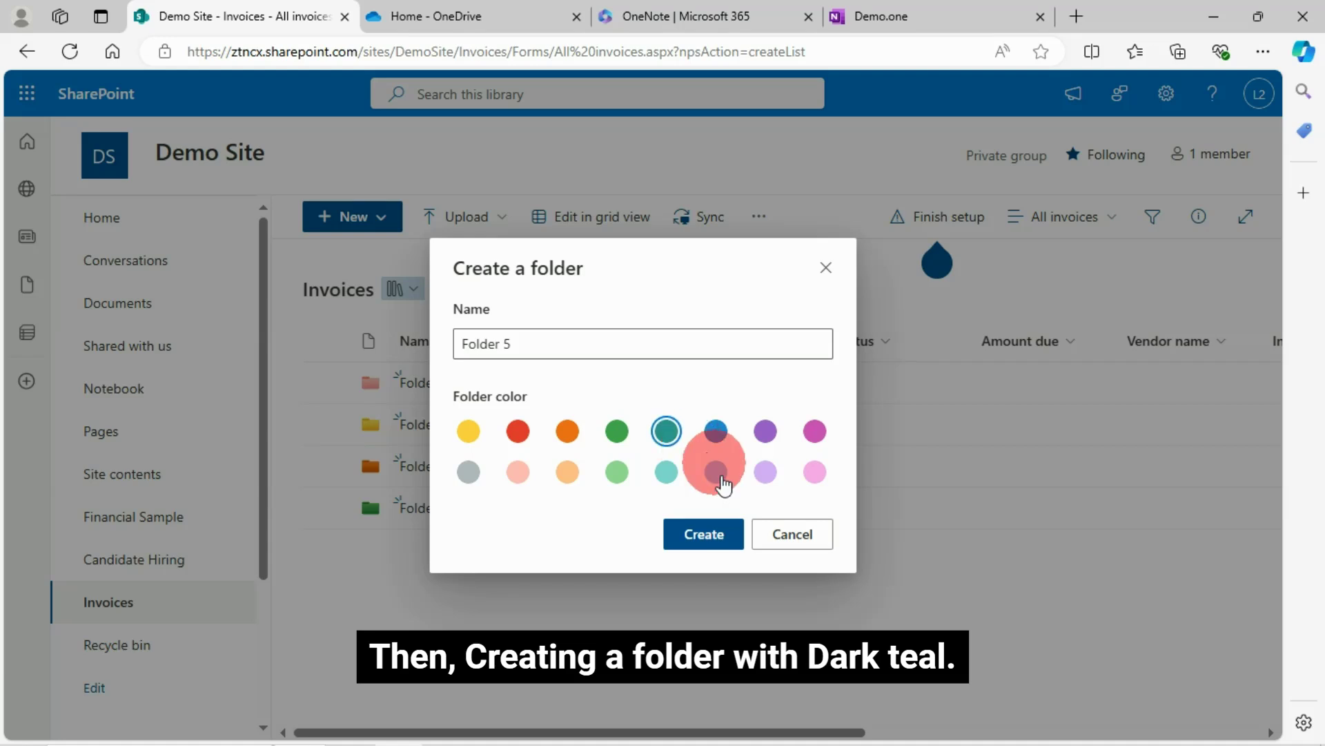
{"action": "left_click", "coordinate": [705, 535]}
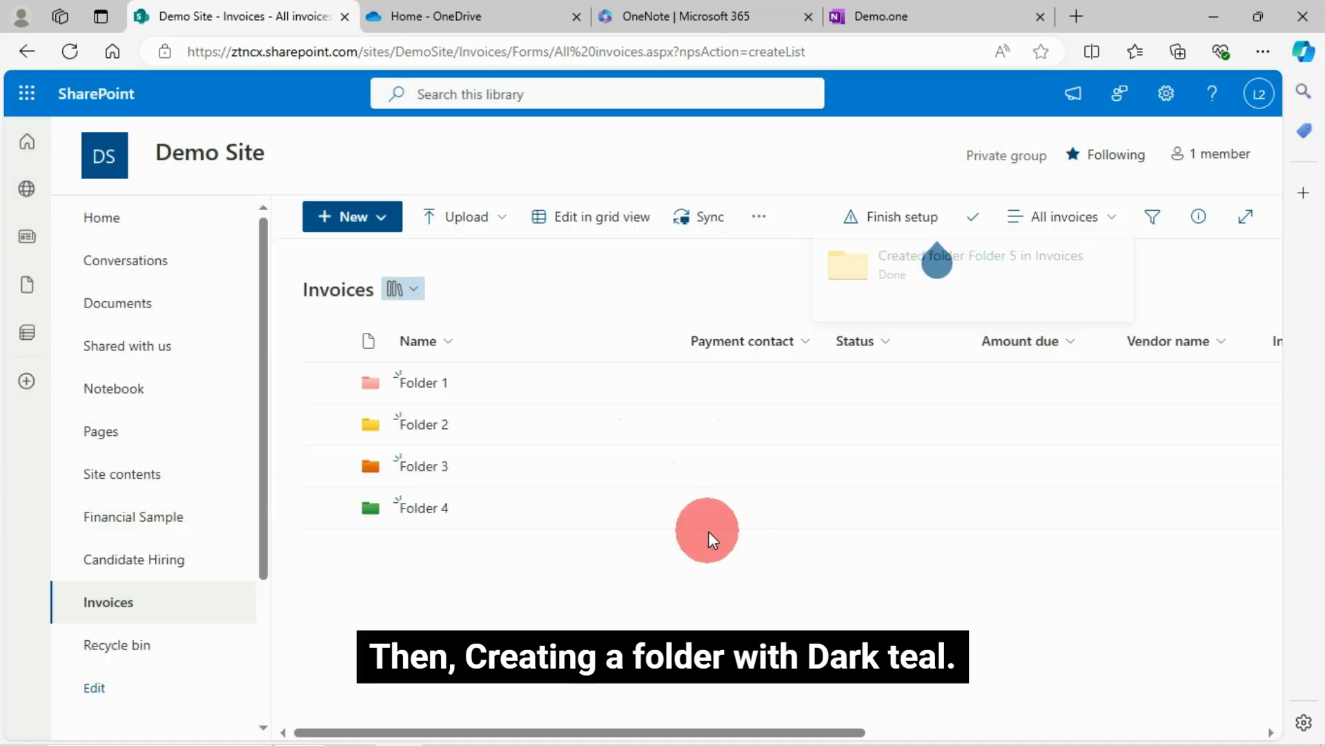
- Create a dark blue folder named "Folder 6" in the Invoices library
{"action": "left_click", "coordinate": [387, 224]}
{"action": "left_click", "coordinate": [363, 254]}
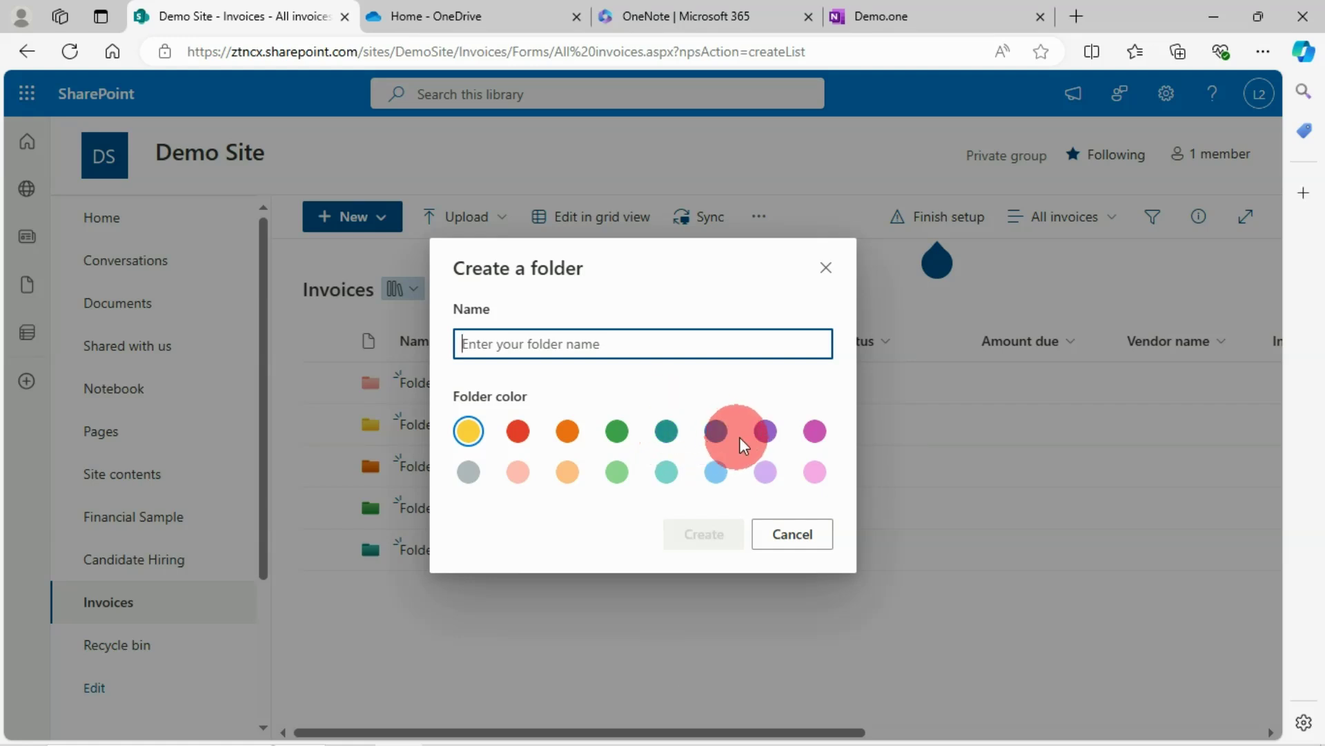
{"action": "type", "text": "Folder 1"}
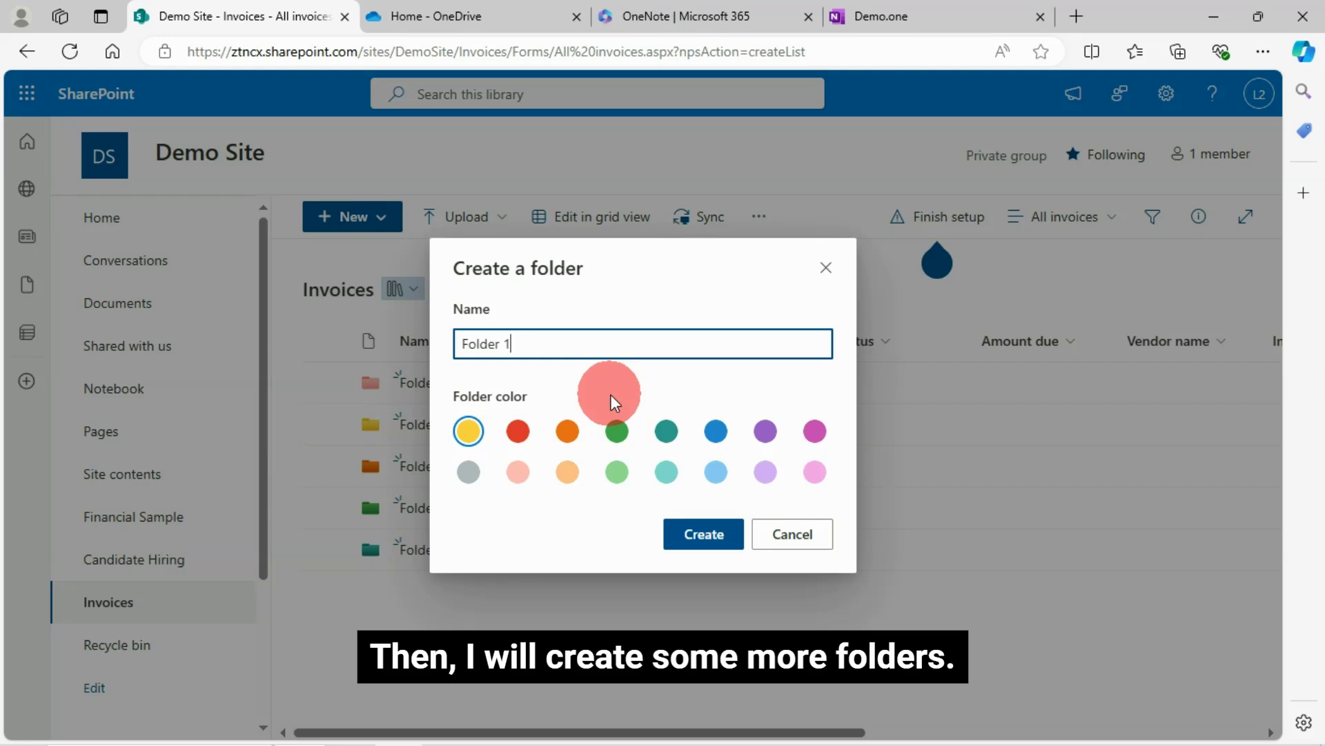
{"action": "key", "text": "BackSpace"}
{"action": "key", "text": "BackSpace"}
{"action": "type", "text": "6"}
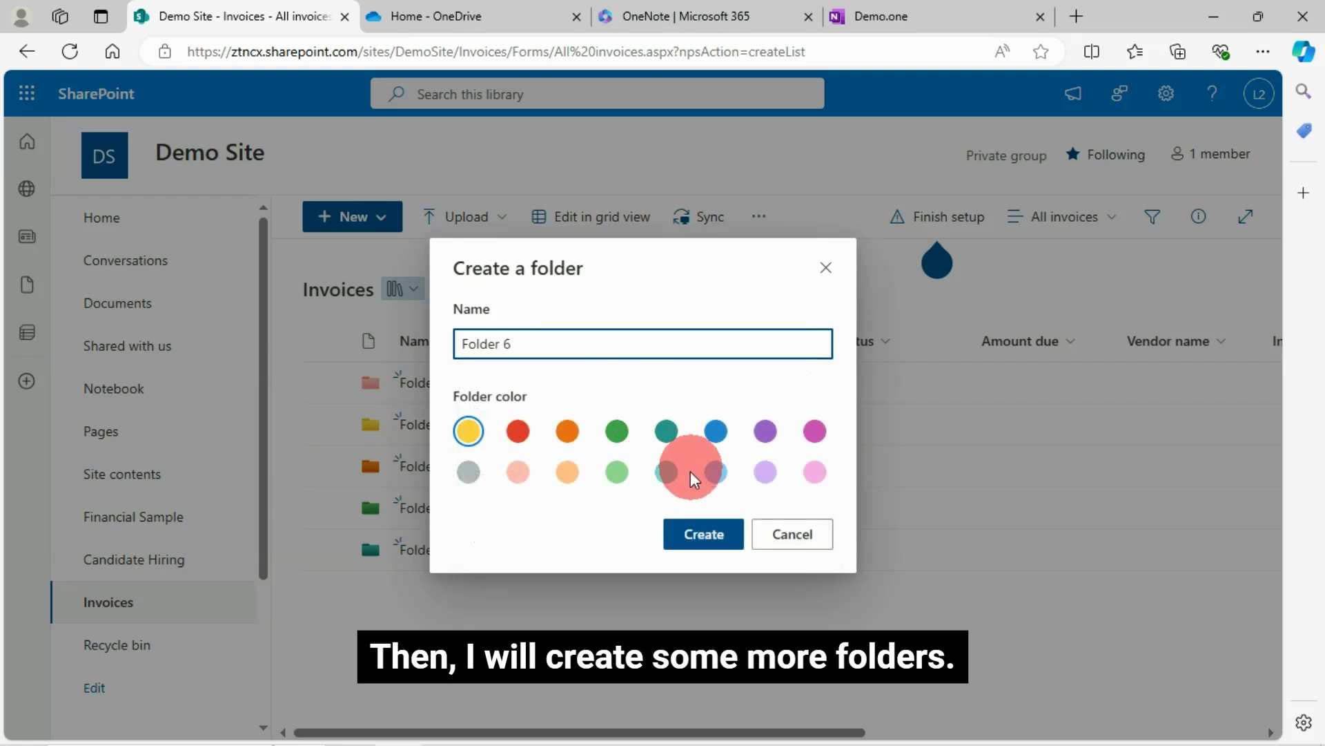
{"action": "left_click", "coordinate": [725, 438]}
{"action": "left_click", "coordinate": [714, 533]}
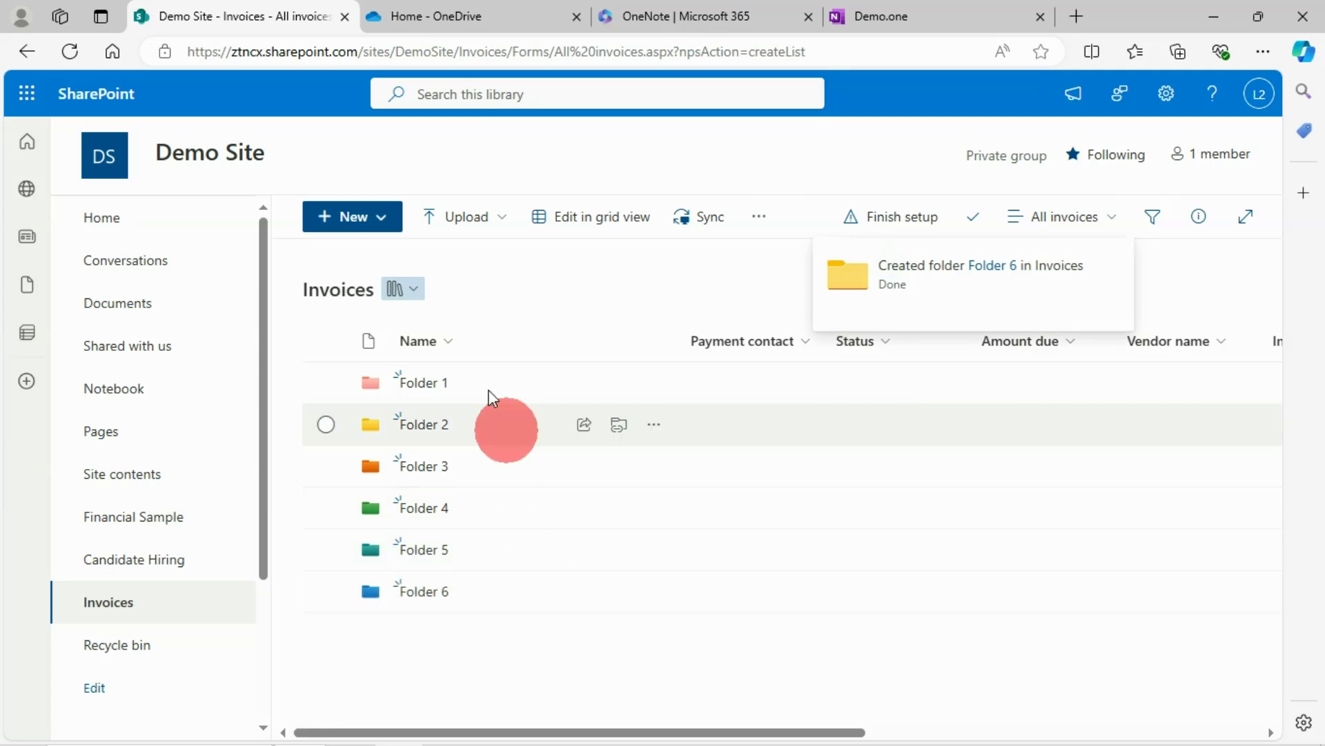
- Create a folder named "Folder 7" in the Invoices library, keeping the default yellow color
{"action": "left_click", "coordinate": [379, 222]}
{"action": "left_click", "coordinate": [370, 260]}
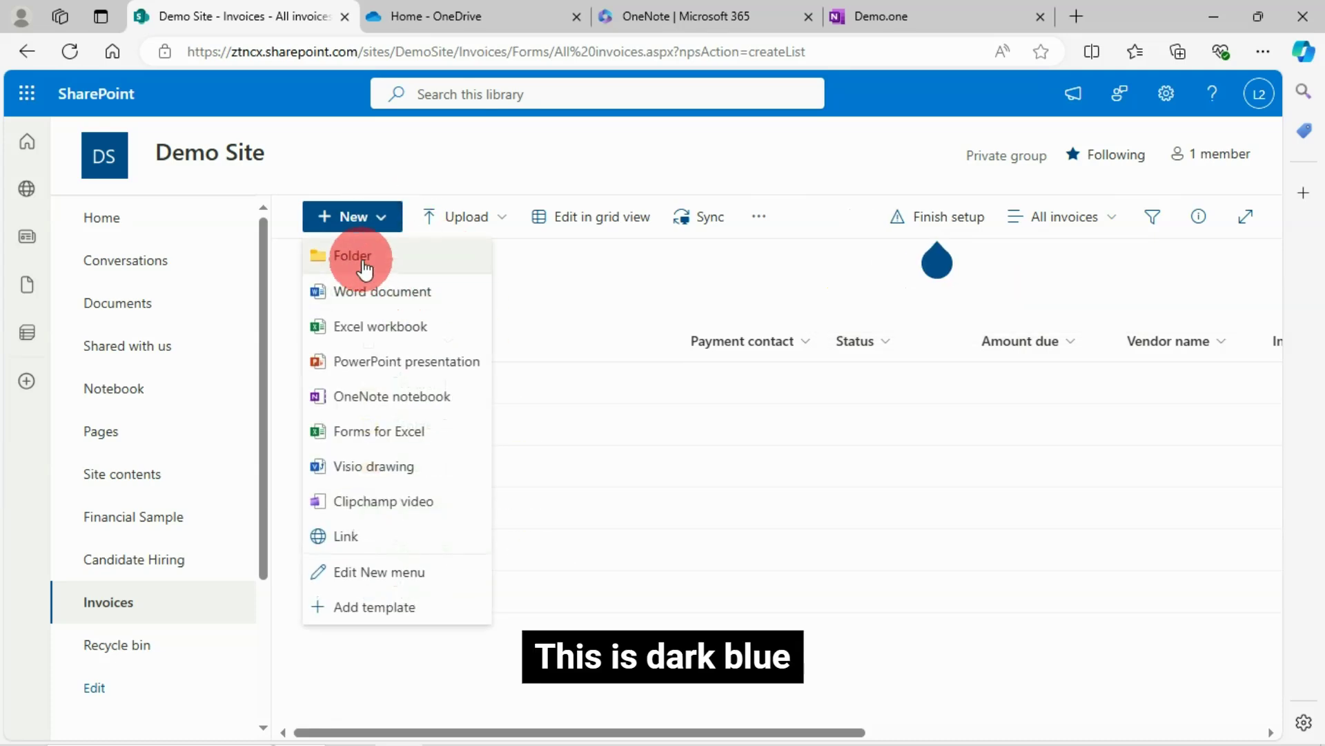
{"action": "type", "text": "Folder 1"}
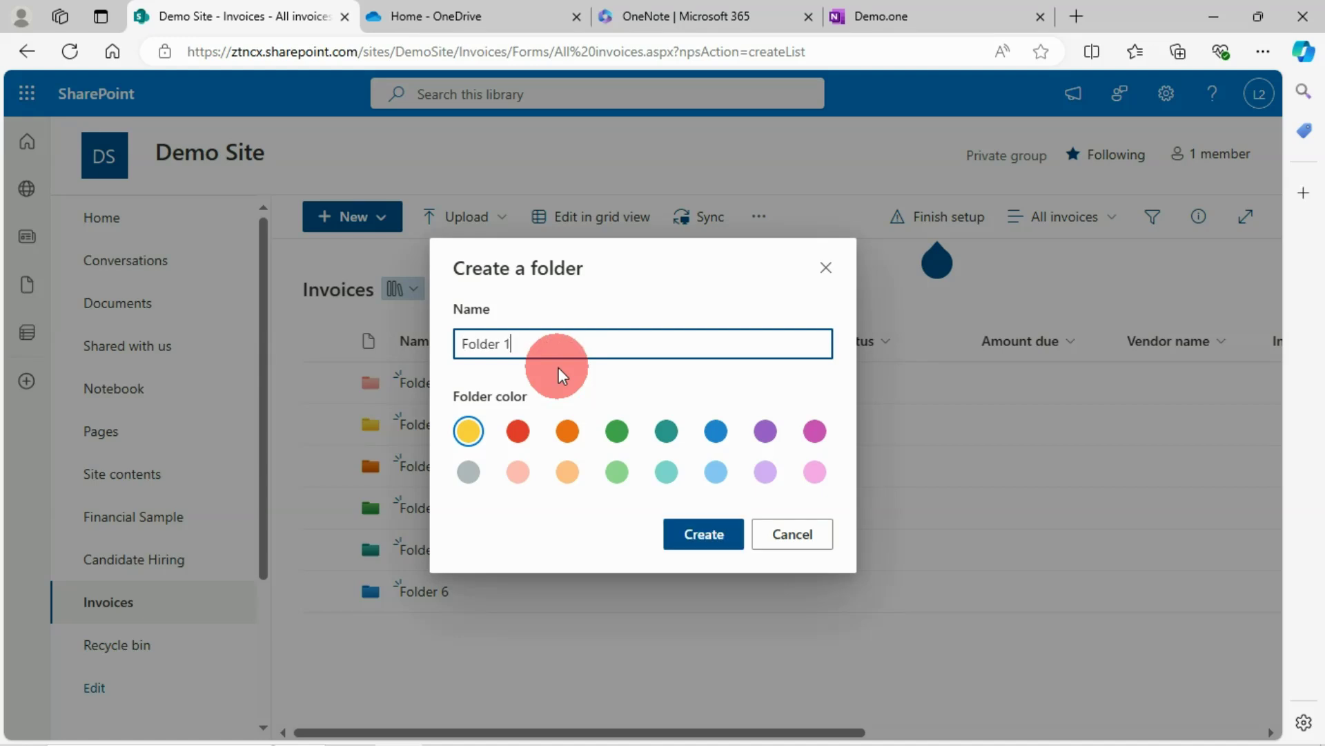
{"action": "key", "text": "BackSpace"}
{"action": "type", "text": "7"}
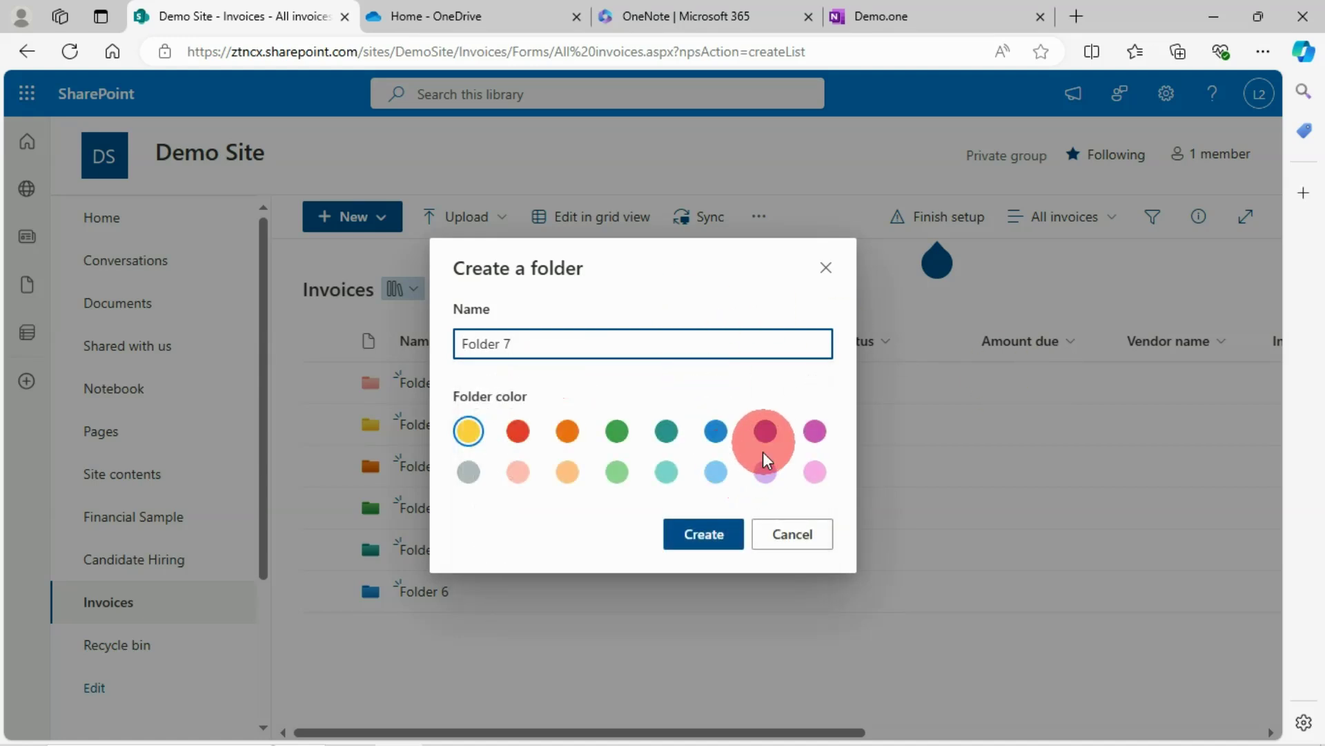
{"action": "left_click", "coordinate": [723, 538]}
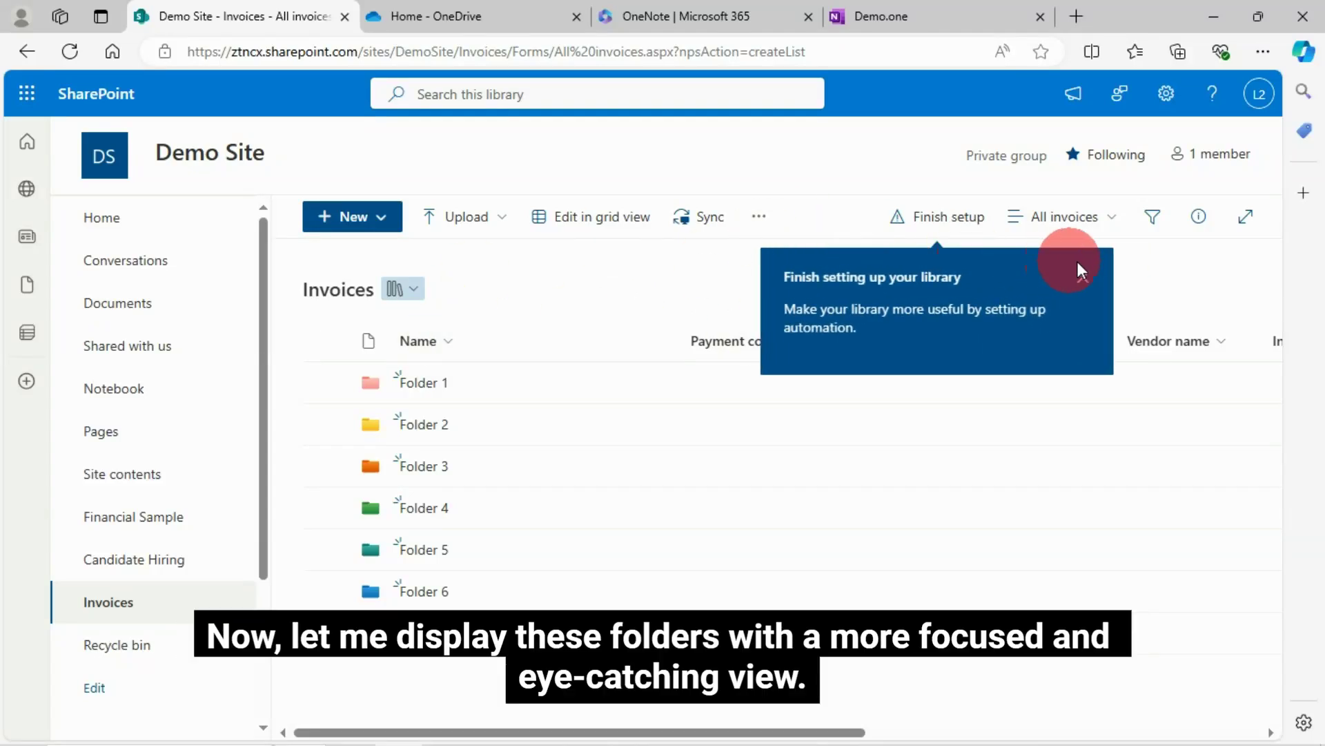
- Dismiss the library setup tip and display the Invoices folders as tiles
{"action": "left_click", "coordinate": [1082, 276]}
{"action": "left_click", "coordinate": [1111, 220]}
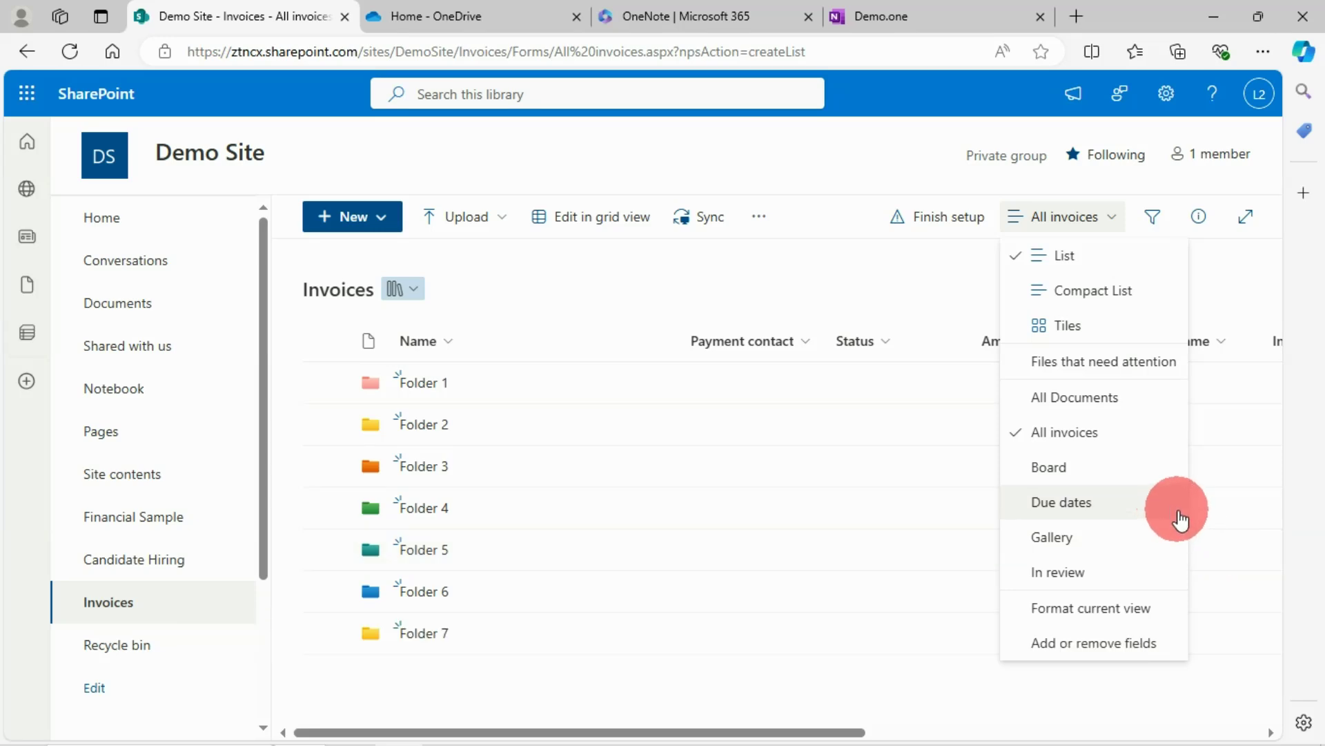
{"action": "left_click", "coordinate": [1067, 328]}
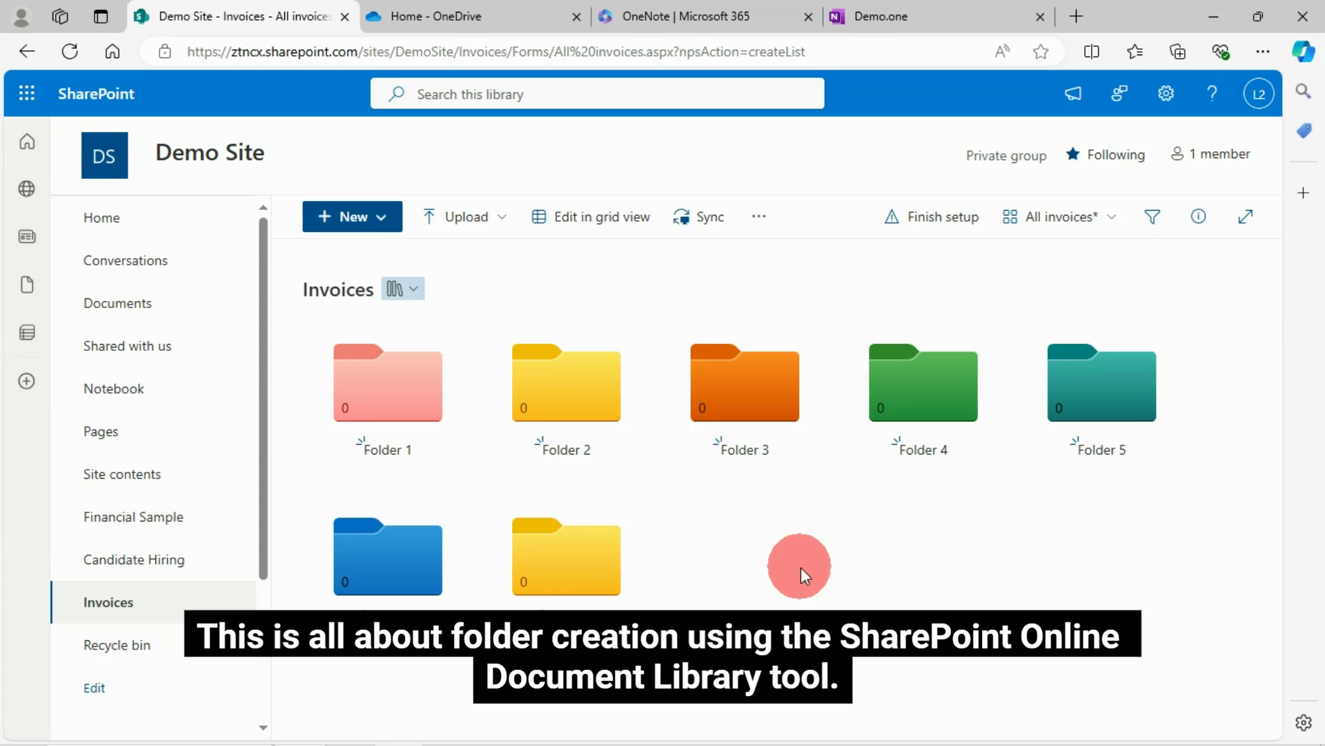
- Switch to OneDrive and create a red folder named "Folder 1"
{"action": "left_click", "coordinate": [450, 21]}
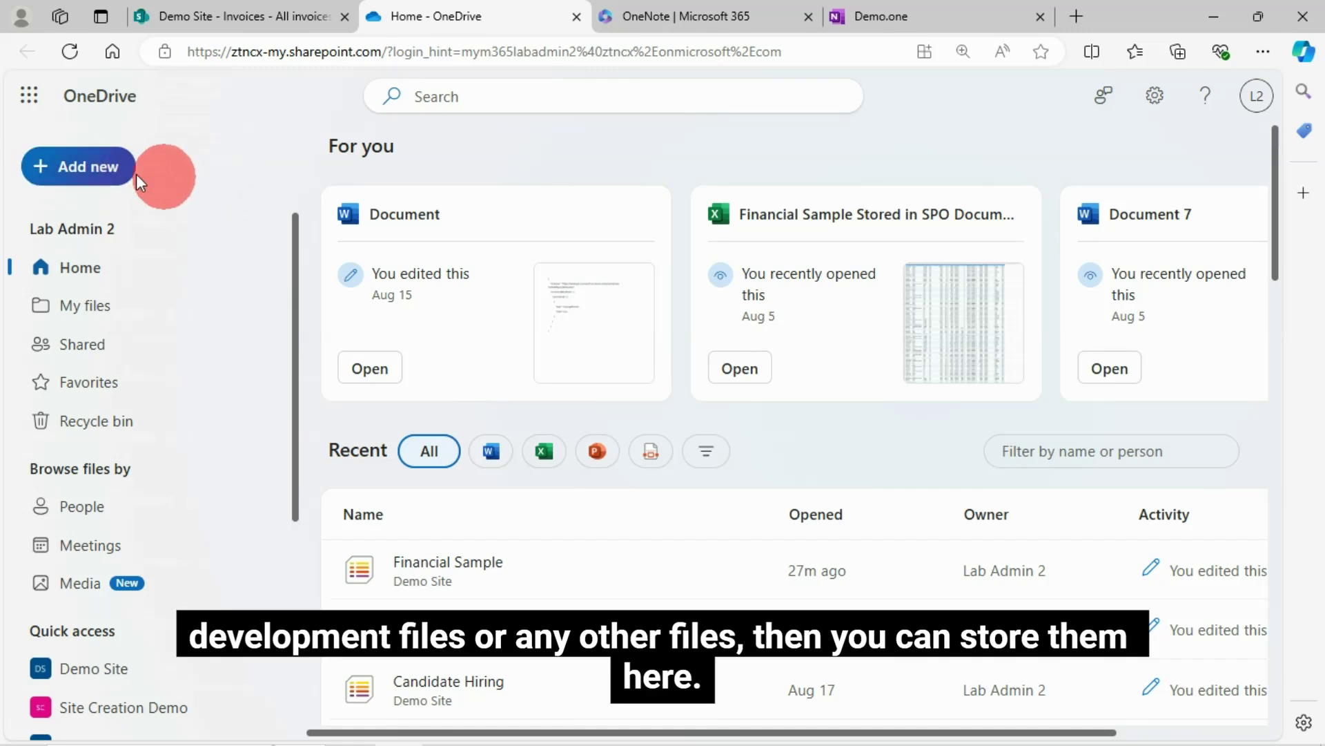
{"action": "left_click", "coordinate": [86, 173]}
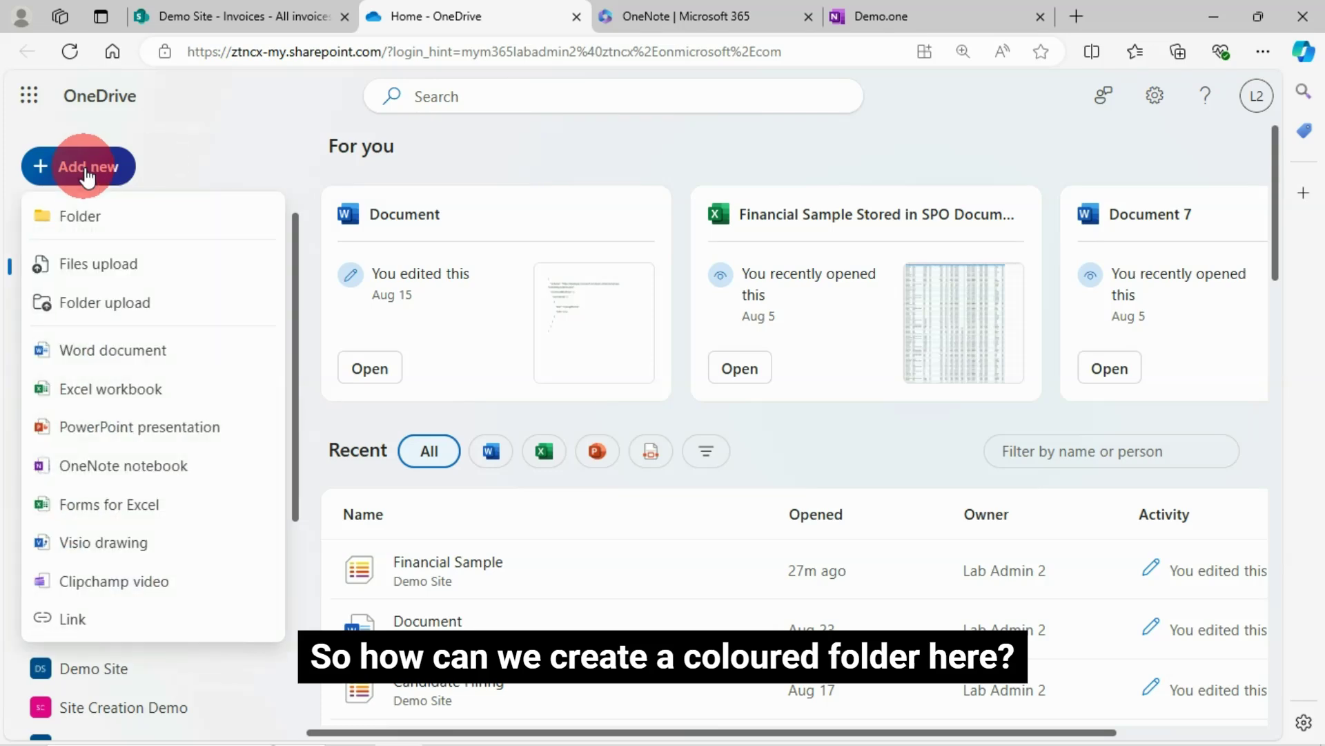
{"action": "left_click", "coordinate": [83, 218]}
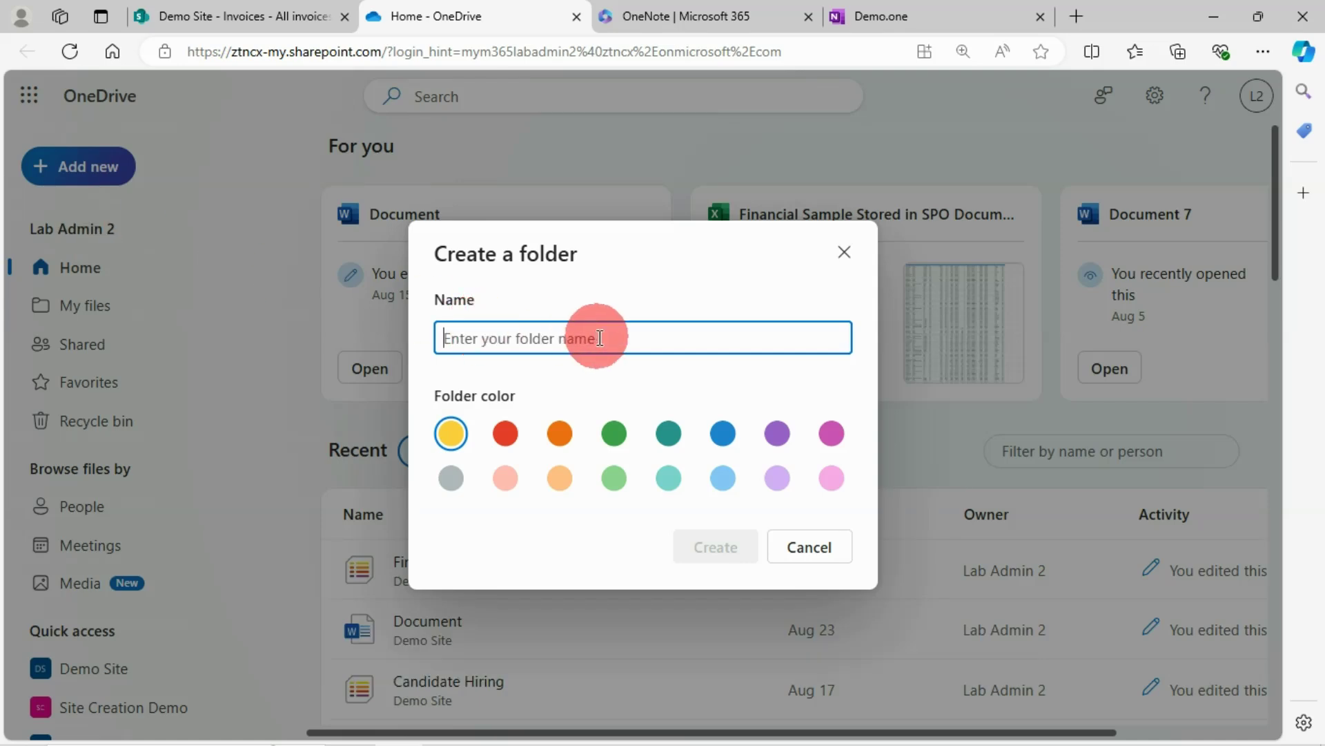
{"action": "type", "text": "Folder 1"}
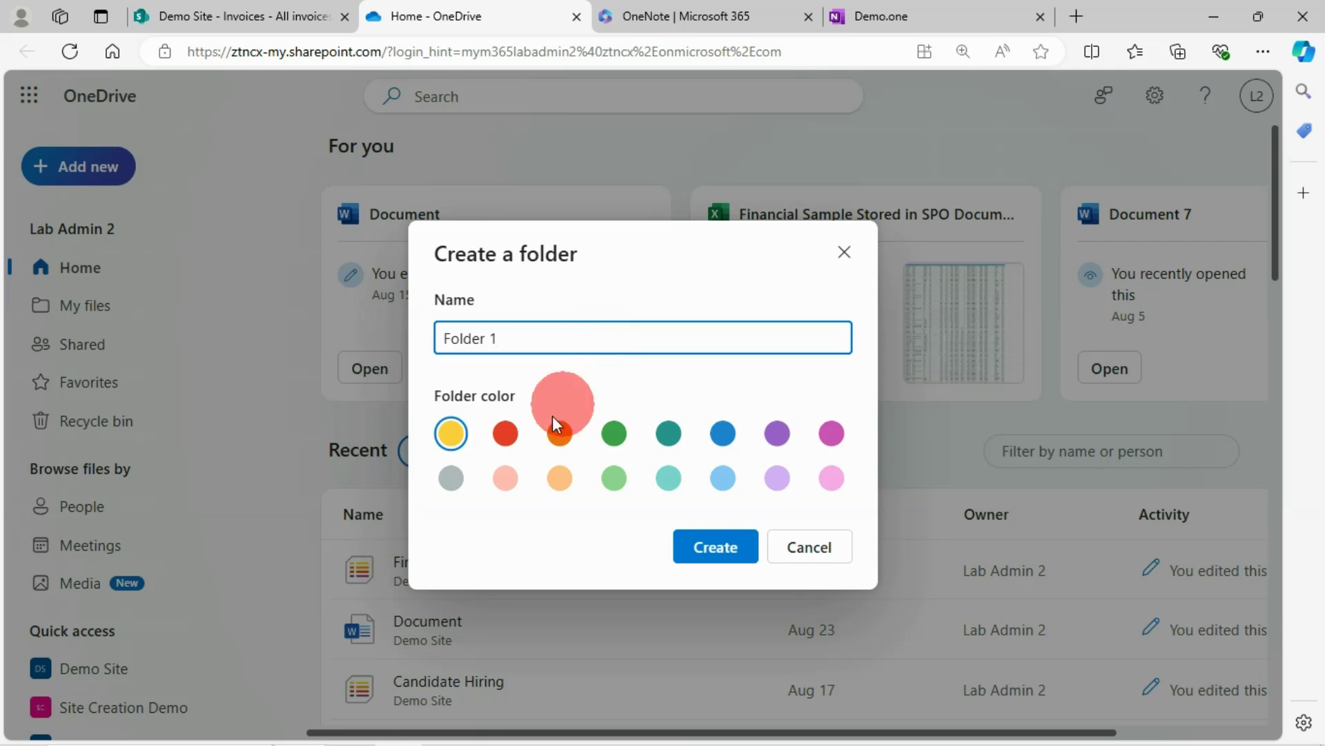
{"action": "left_click", "coordinate": [506, 435]}
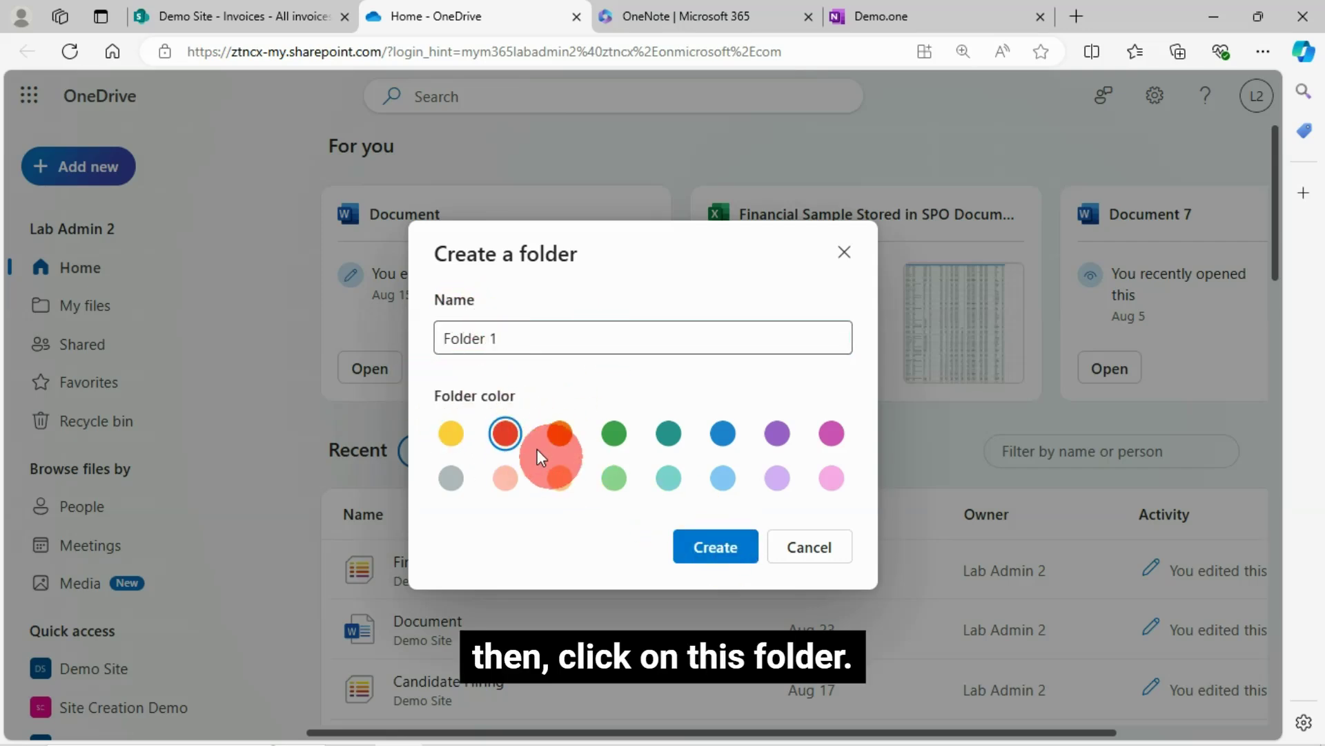
{"action": "left_click", "coordinate": [711, 547]}
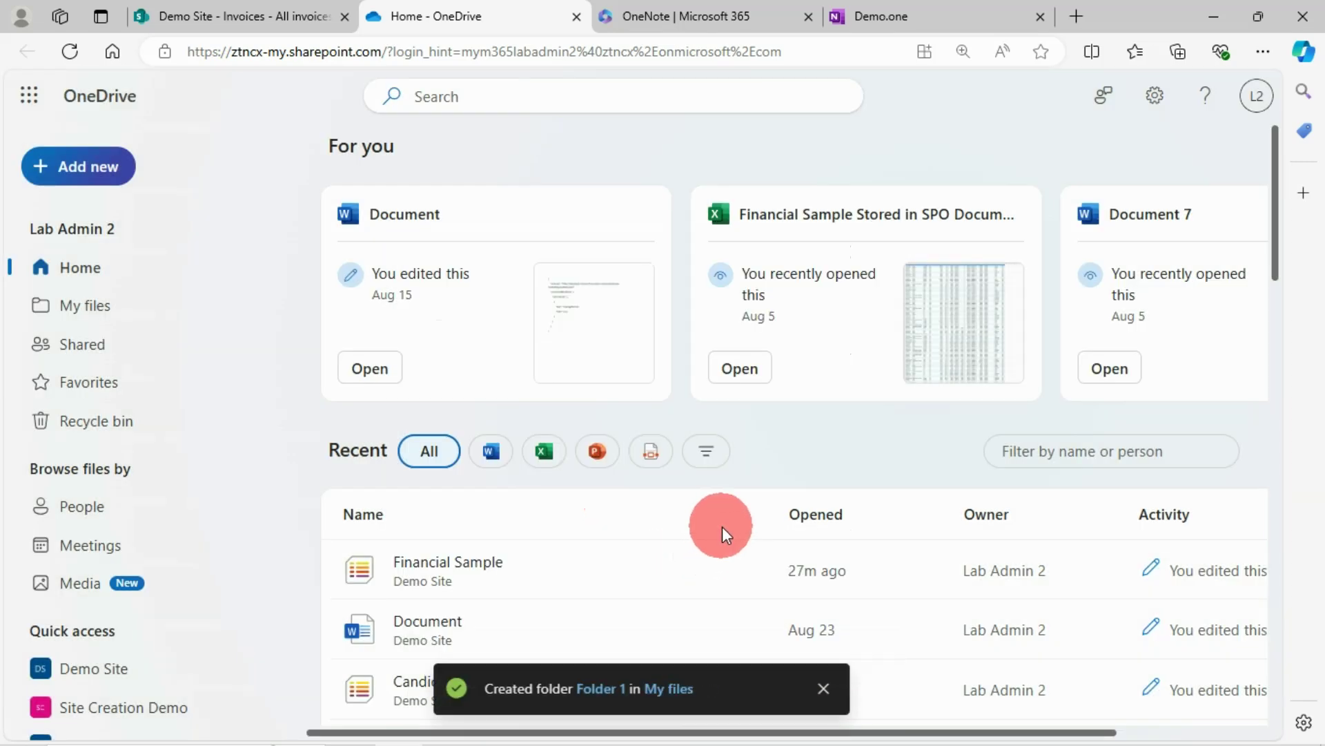
- In My files, change the folder color of Folder 1 to dark green and dismiss the notification
{"action": "scroll", "coordinate": [717, 542], "scroll_direction": "down", "scroll_amount": 4}
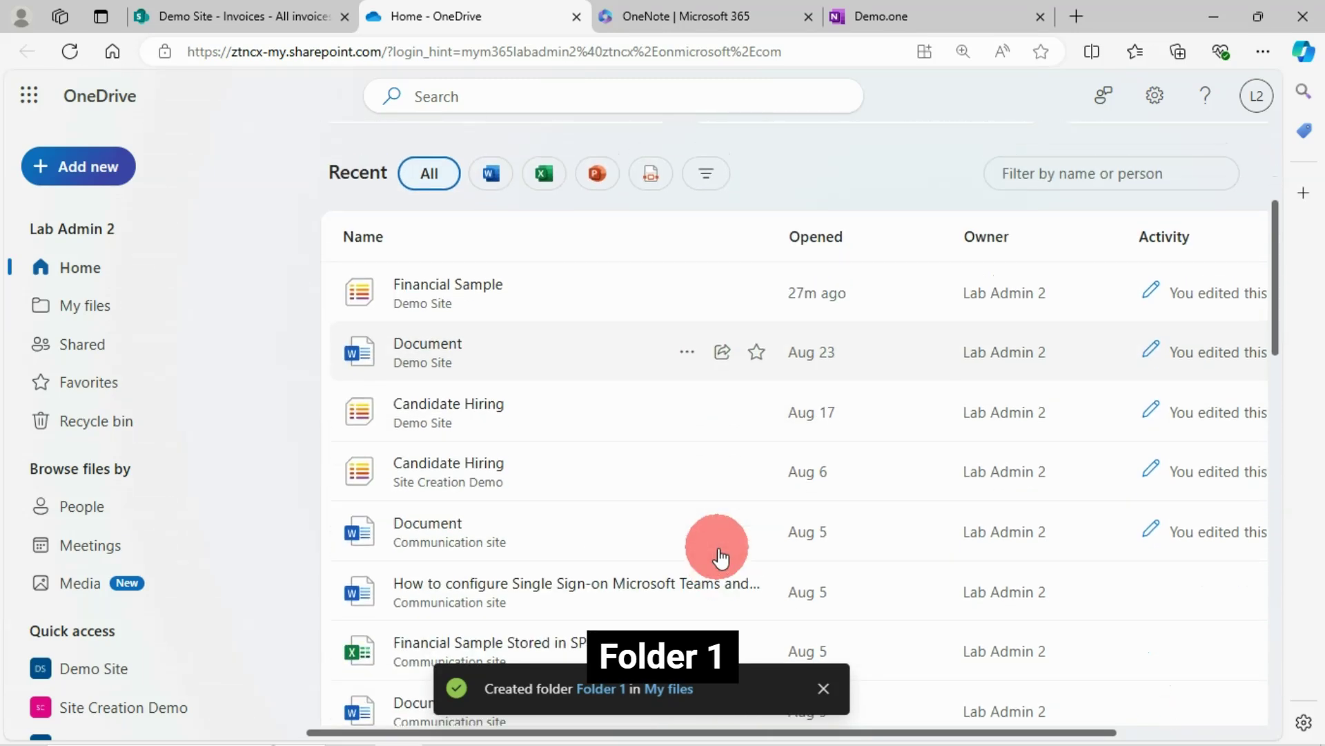
{"action": "scroll", "coordinate": [719, 548], "scroll_direction": "up", "scroll_amount": 4}
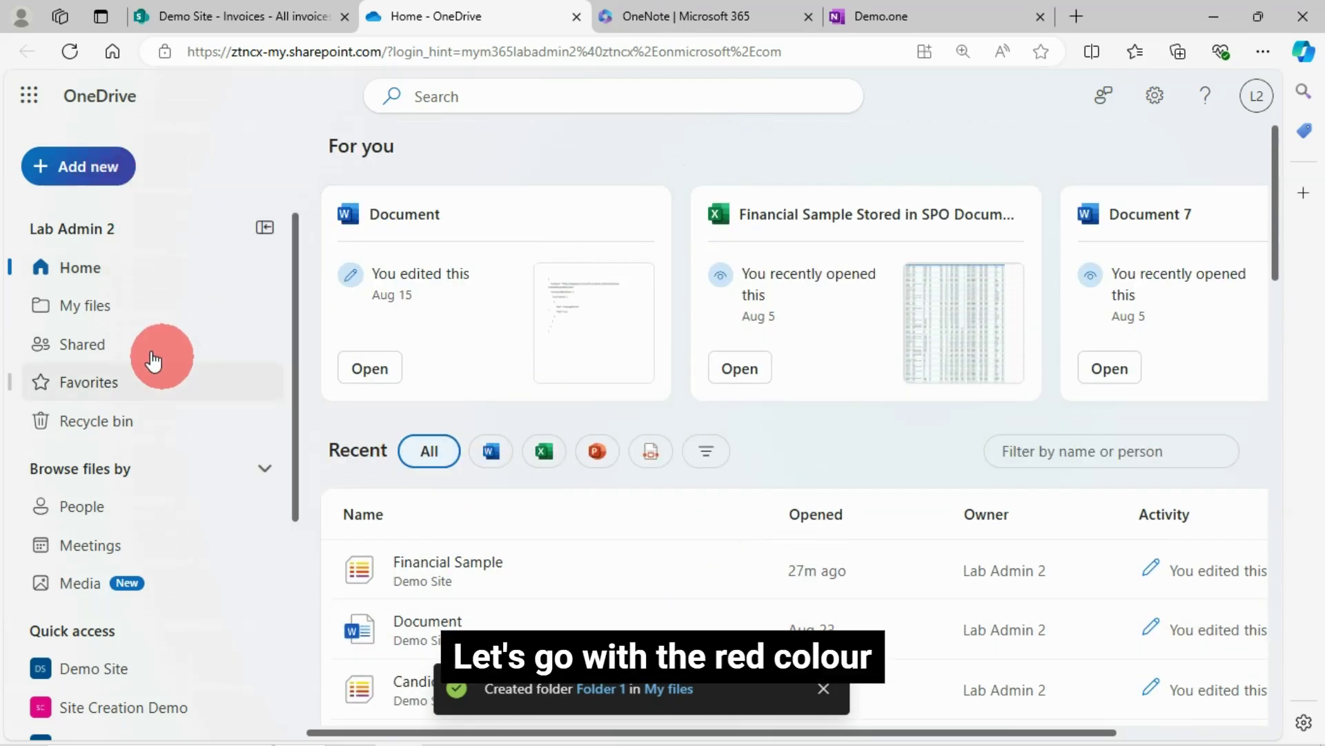
{"action": "left_click", "coordinate": [98, 312]}
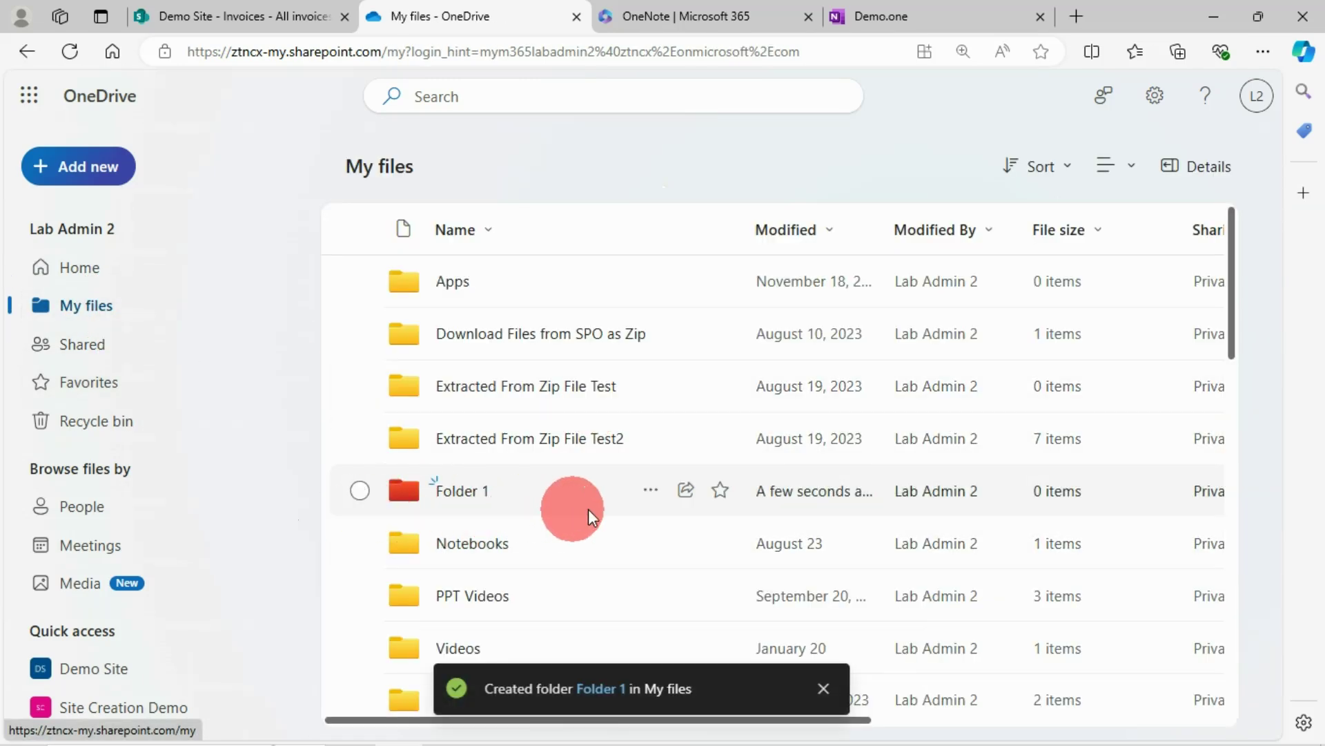
{"action": "left_click", "coordinate": [359, 492]}
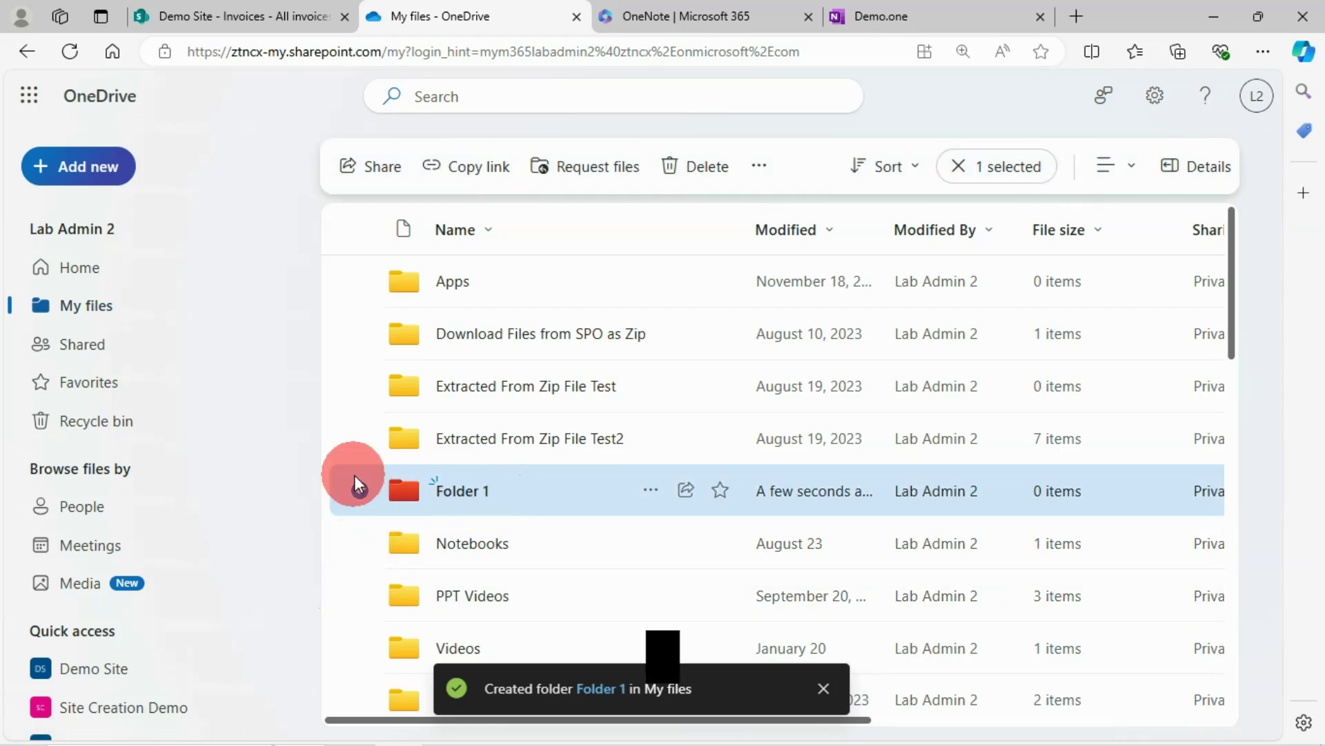
{"action": "left_click", "coordinate": [651, 491]}
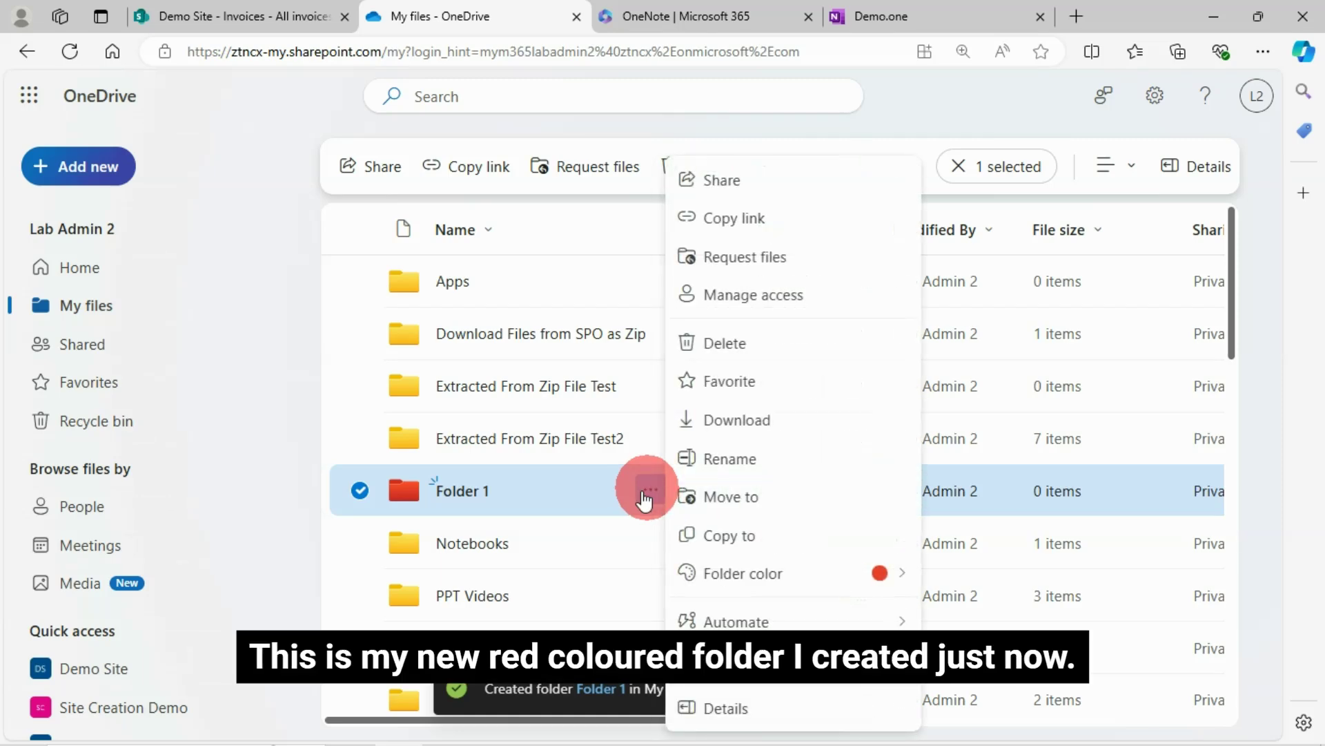
{"action": "mouse_move", "coordinate": [854, 577]}
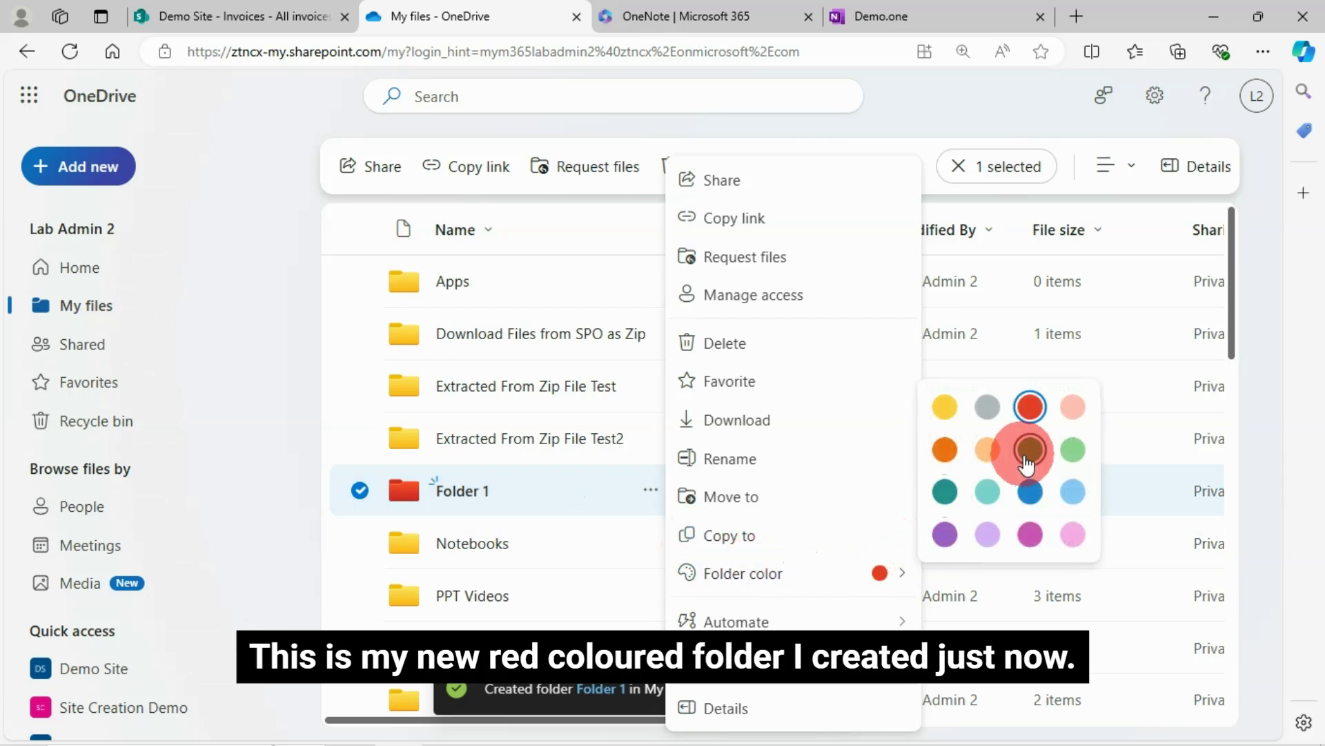
{"action": "left_click", "coordinate": [1030, 450]}
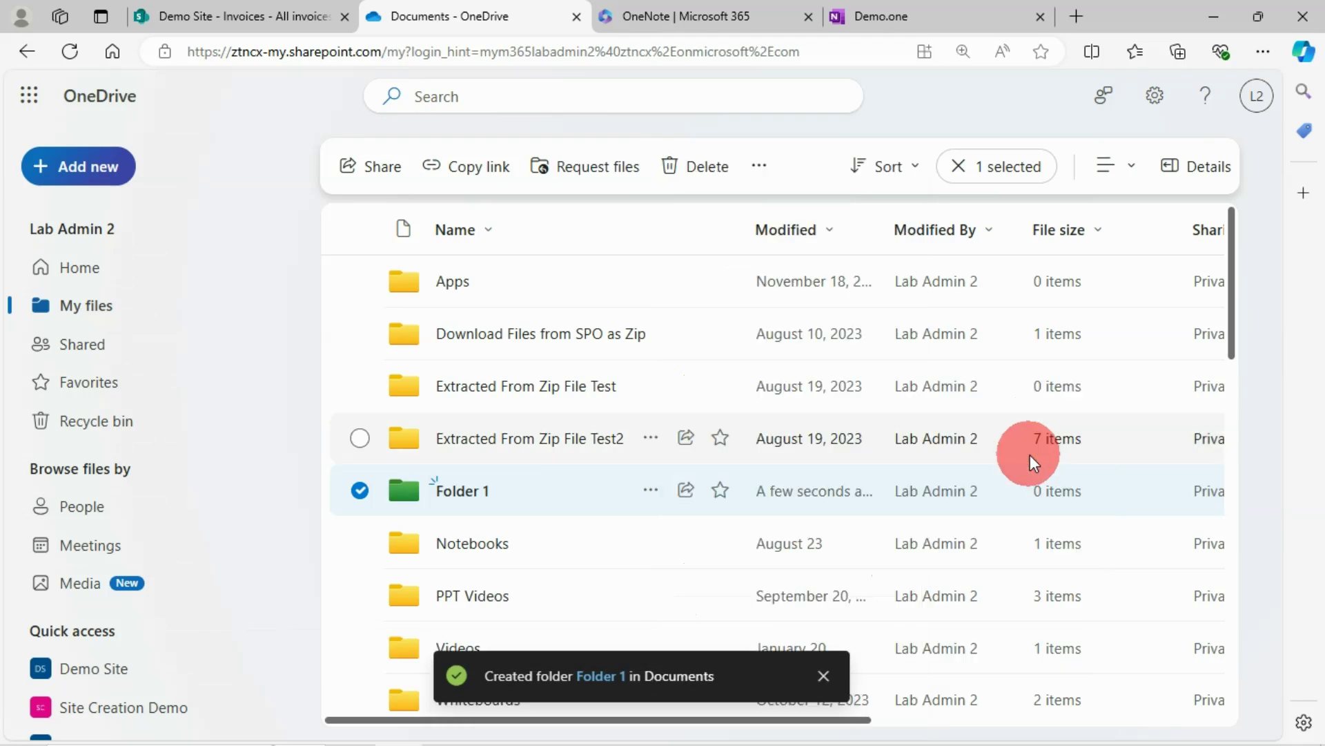
{"action": "left_click", "coordinate": [823, 624]}
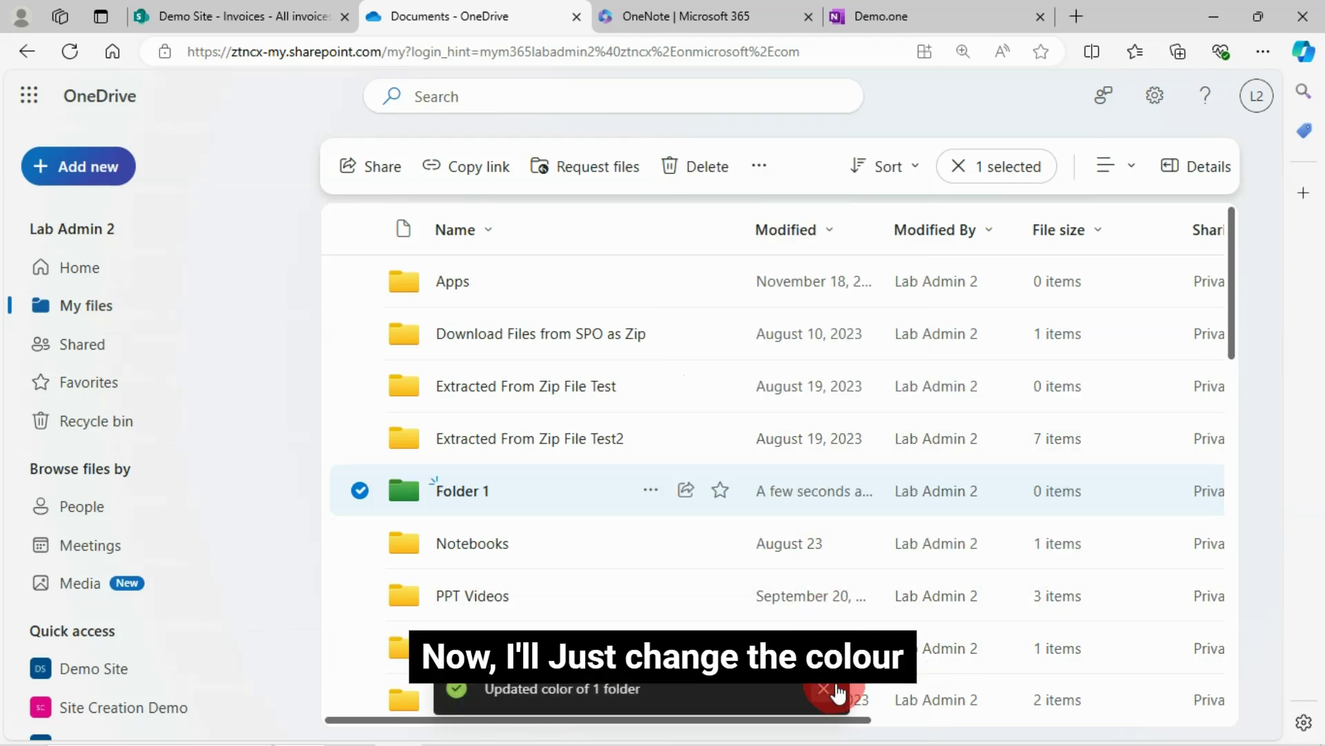
{"action": "left_click", "coordinate": [823, 688]}
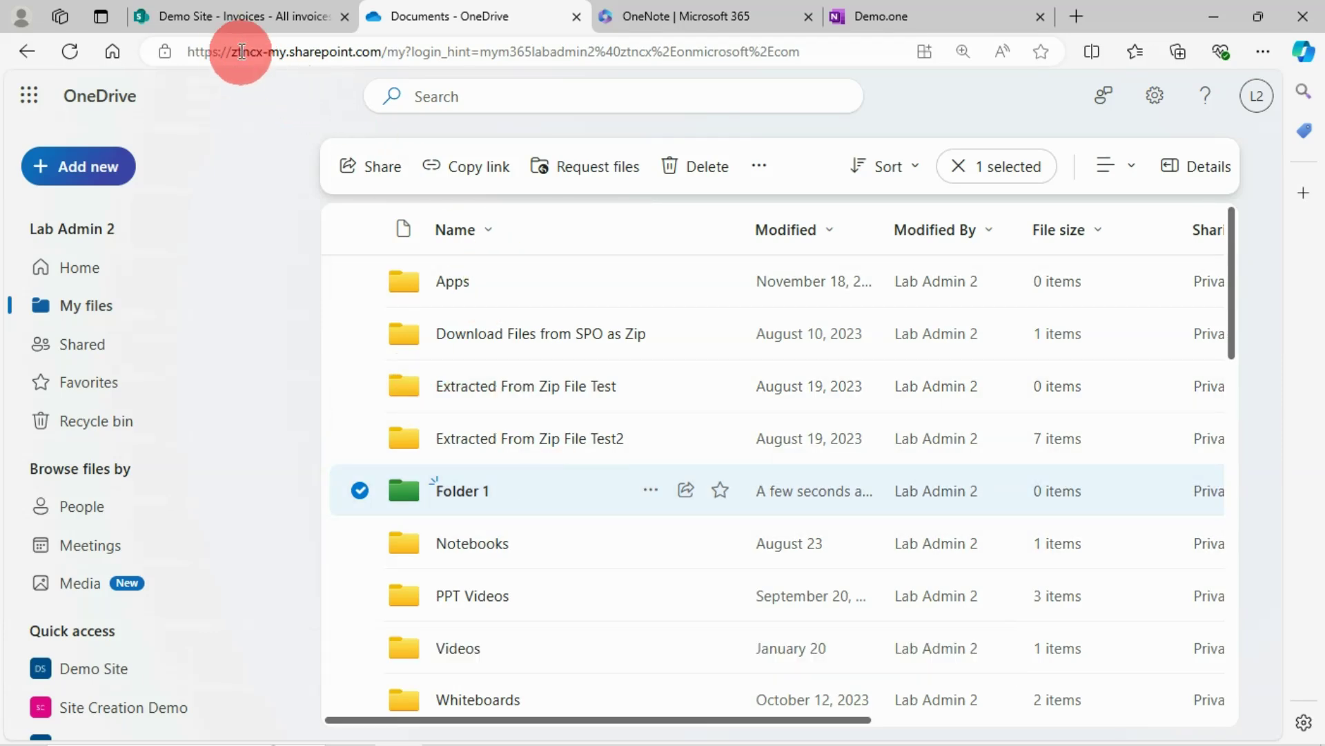
- Compare the colored folders in the SharePoint Invoices library with those in OneDrive, ending in the Invoices library
{"action": "left_click", "coordinate": [225, 26]}
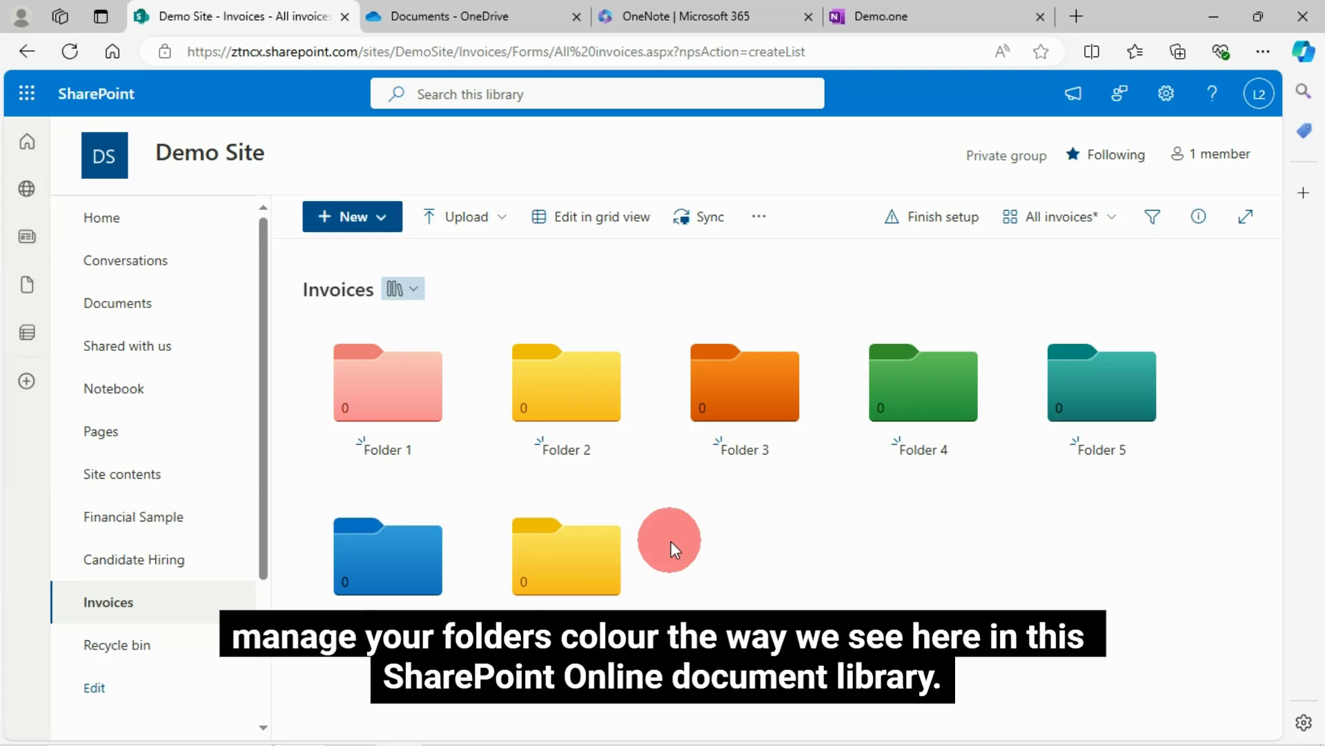
{"action": "left_click", "coordinate": [482, 24]}
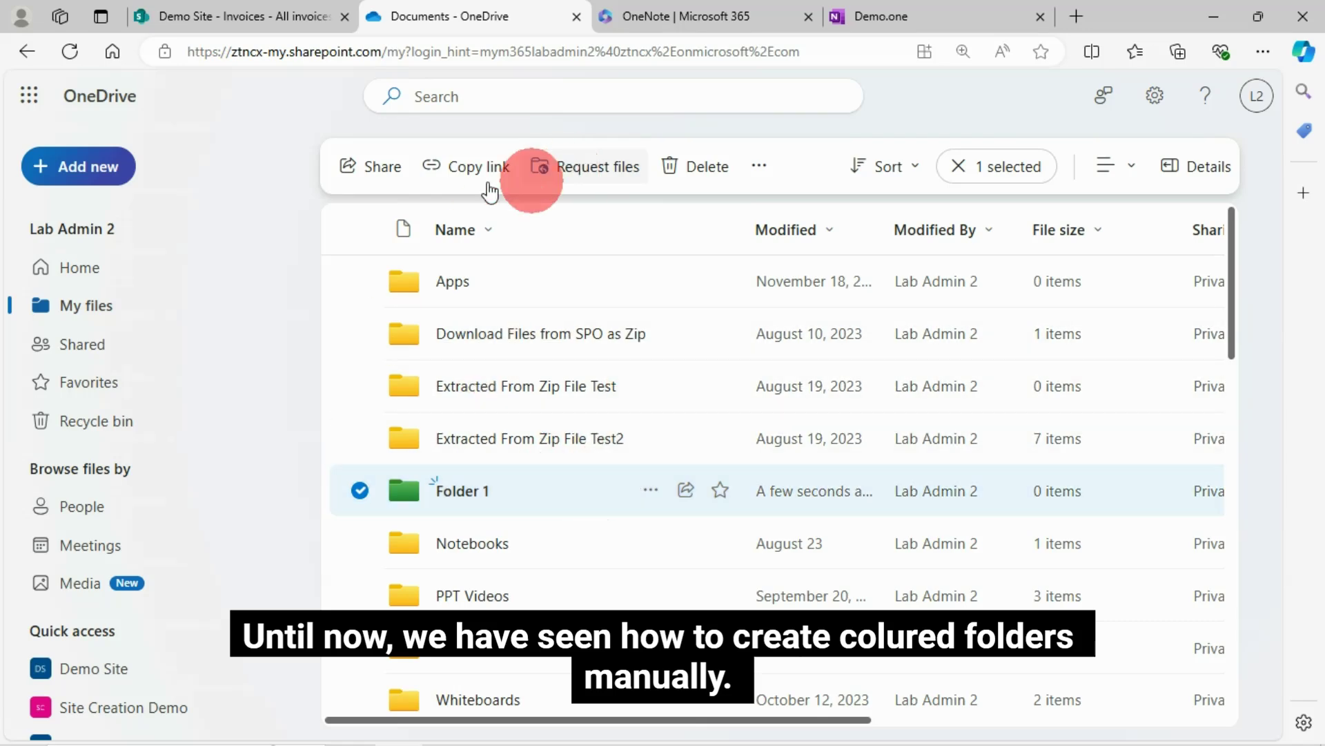
{"action": "left_click", "coordinate": [232, 19]}
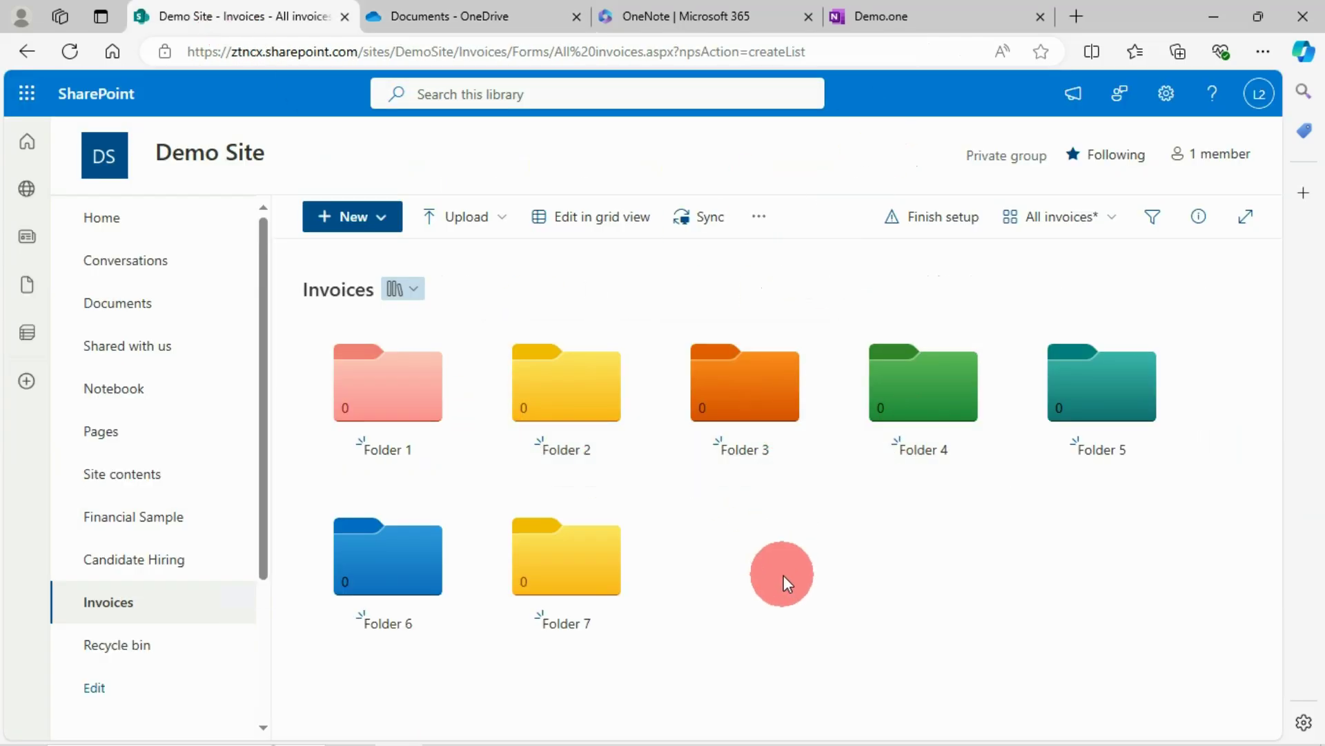
- Switch to the Demo notebook in OneNote and examine the PowerShell script for creating a color folder in SharePoint Online
{"action": "left_click", "coordinate": [915, 16]}
{"action": "scroll", "coordinate": [864, 364], "scroll_direction": "up", "scroll_amount": 15}
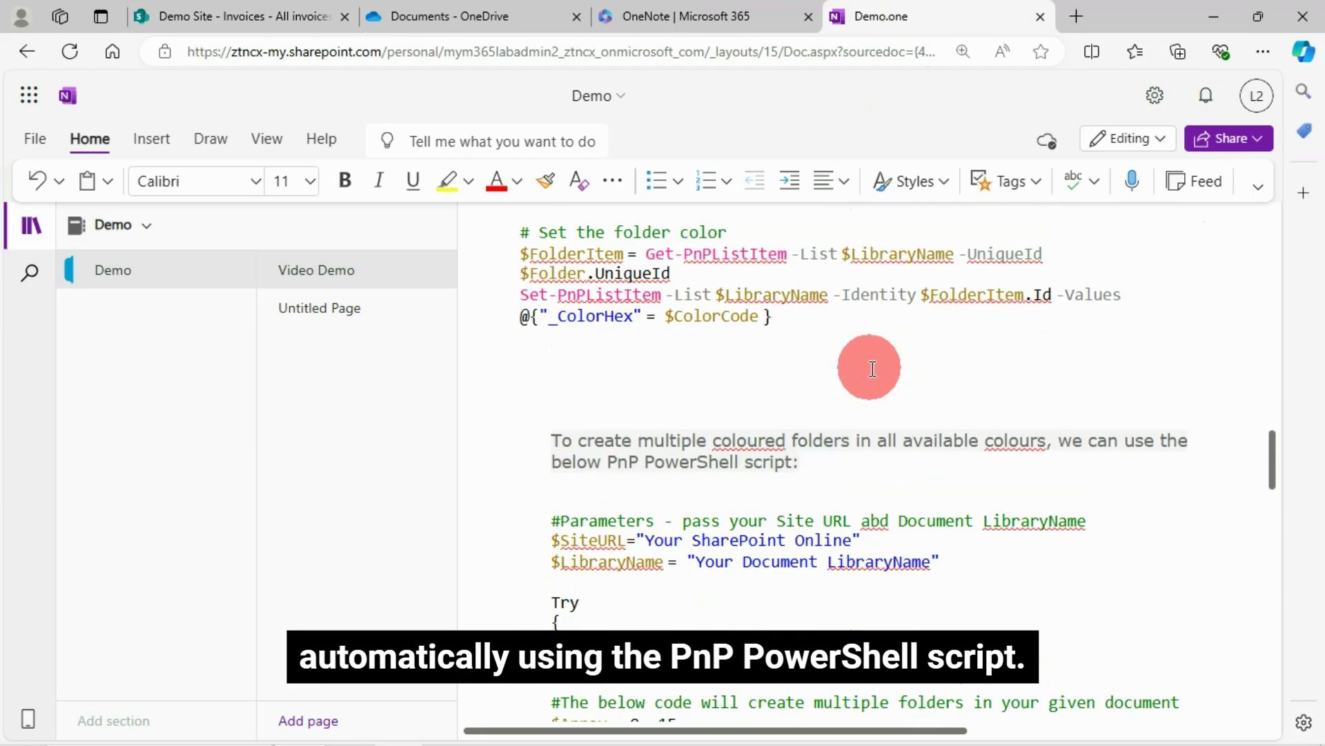
{"action": "scroll", "coordinate": [925, 453], "scroll_direction": "down", "scroll_amount": 1}
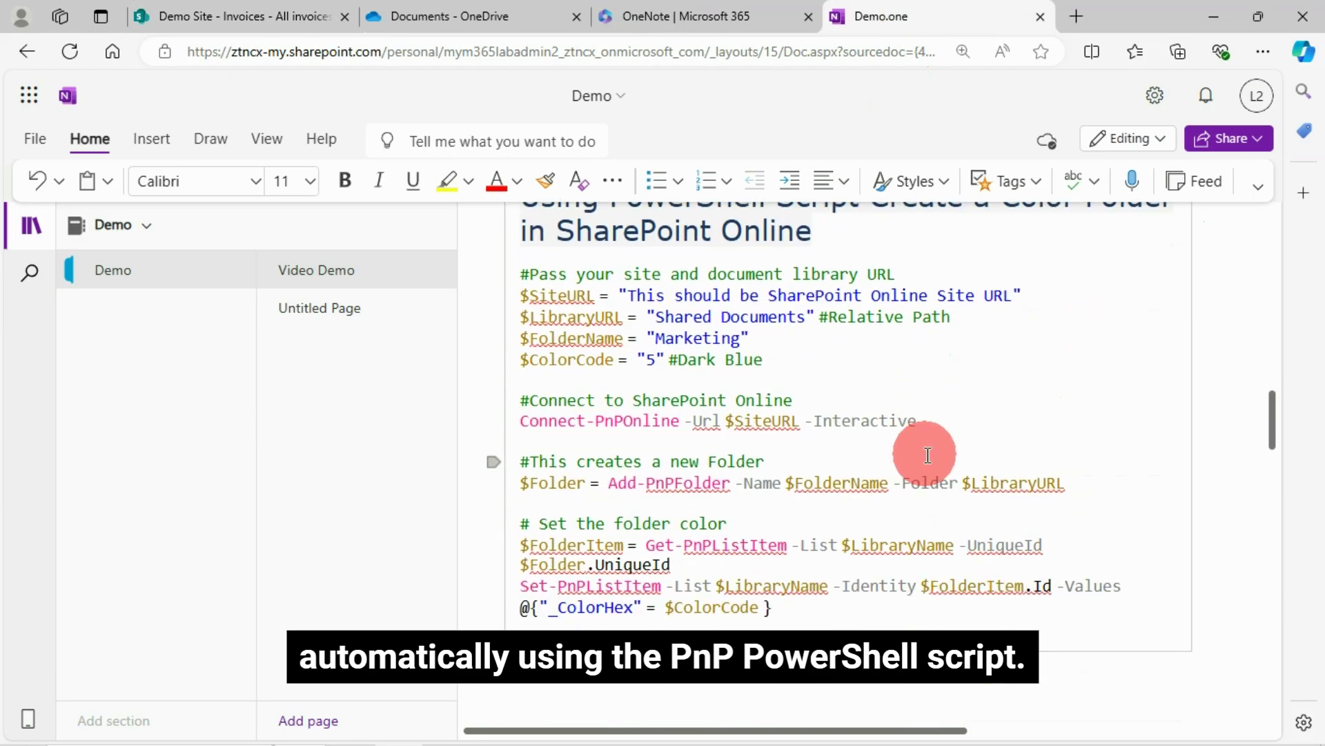
- Examine the single color folder script's site, library, folder name and color code parameters, checking them against the table of folder colour values
{"action": "scroll", "coordinate": [872, 428], "scroll_direction": "up", "scroll_amount": 1}
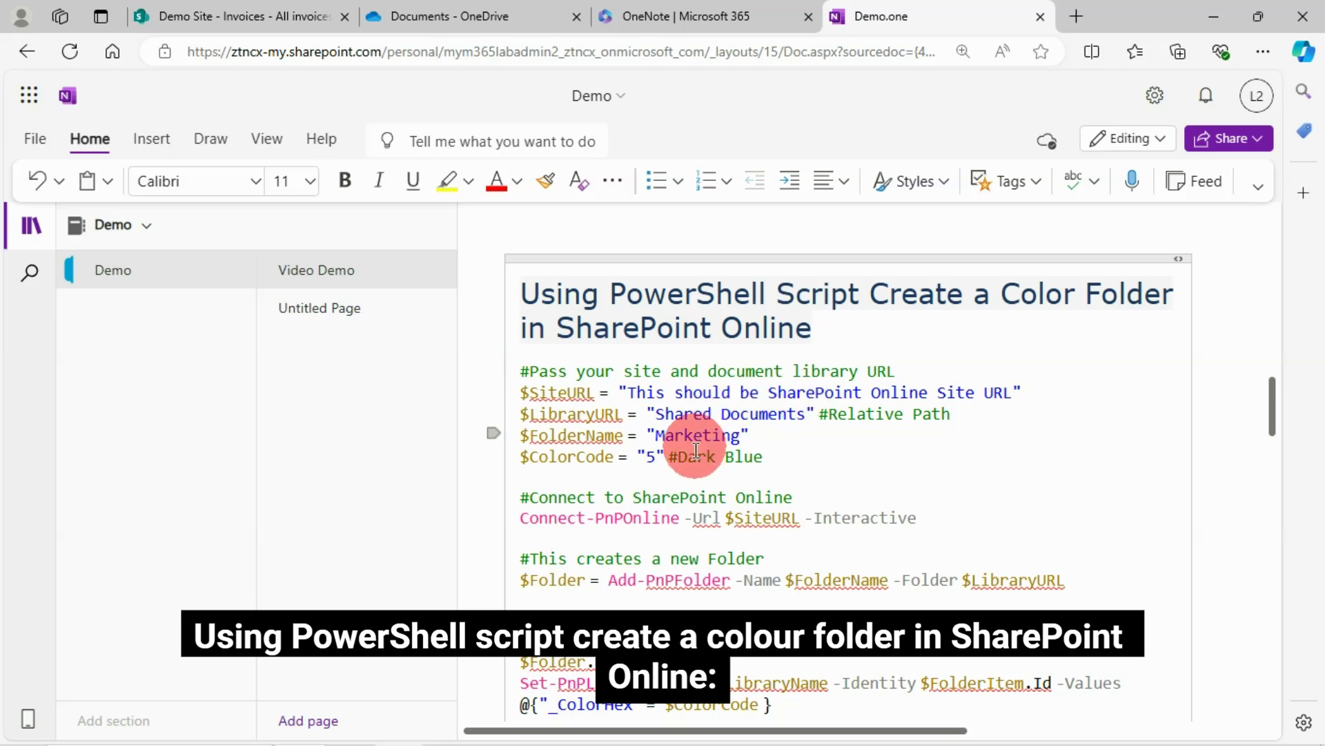
{"action": "scroll", "coordinate": [607, 432], "scroll_direction": "down", "scroll_amount": 1}
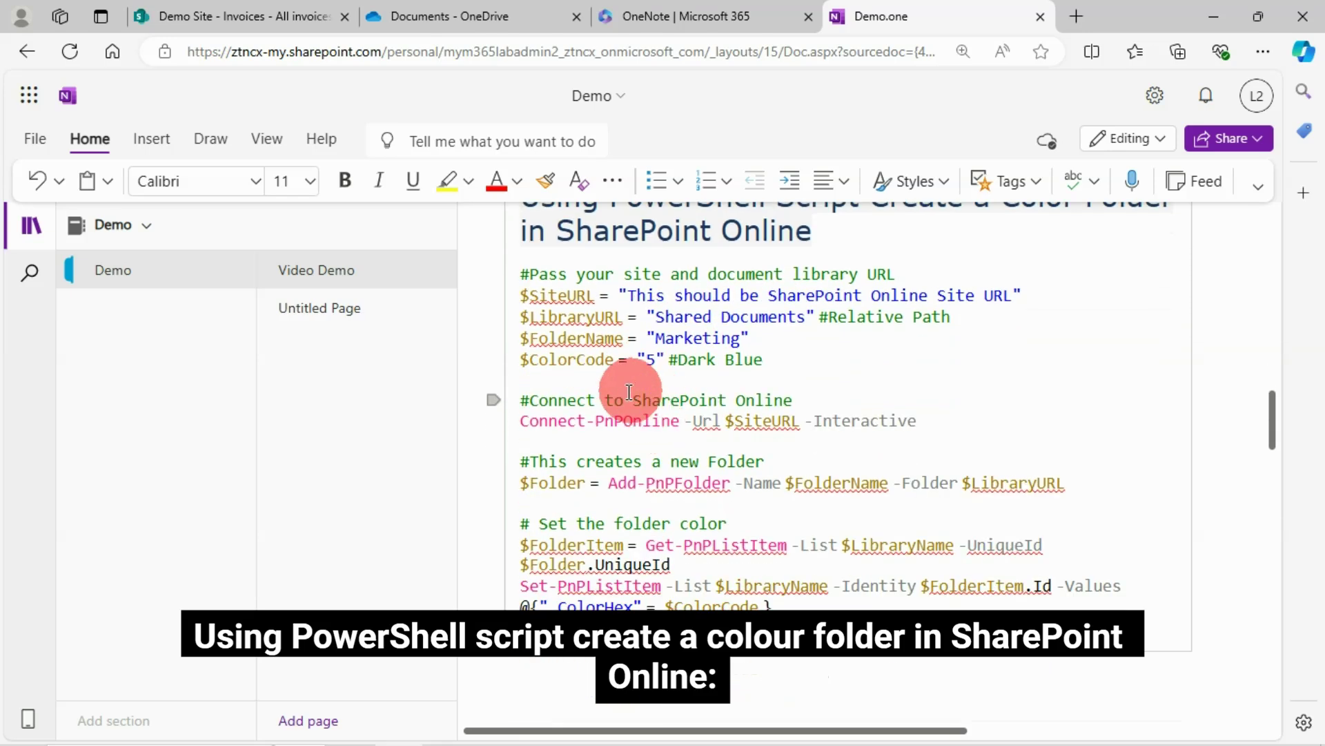
{"action": "scroll", "coordinate": [691, 415], "scroll_direction": "up", "scroll_amount": 1}
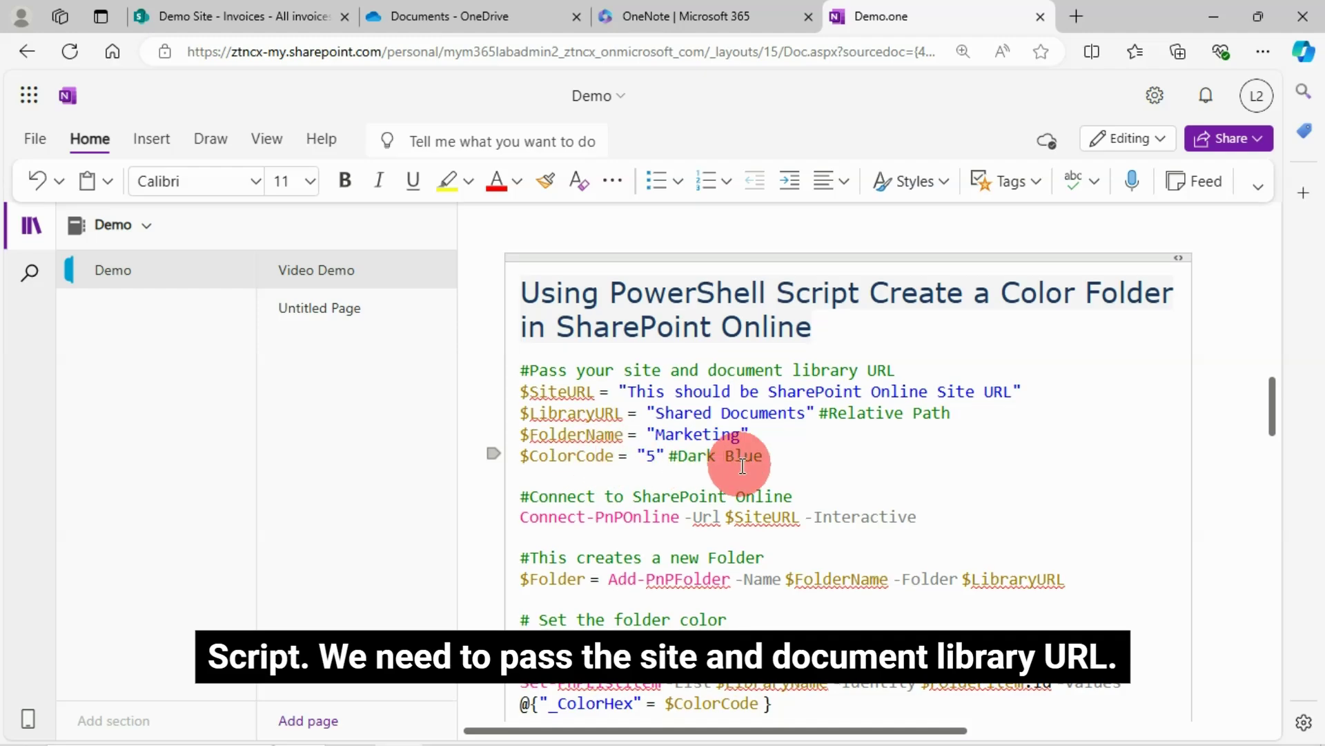
{"action": "scroll", "coordinate": [739, 459], "scroll_direction": "down", "scroll_amount": 1}
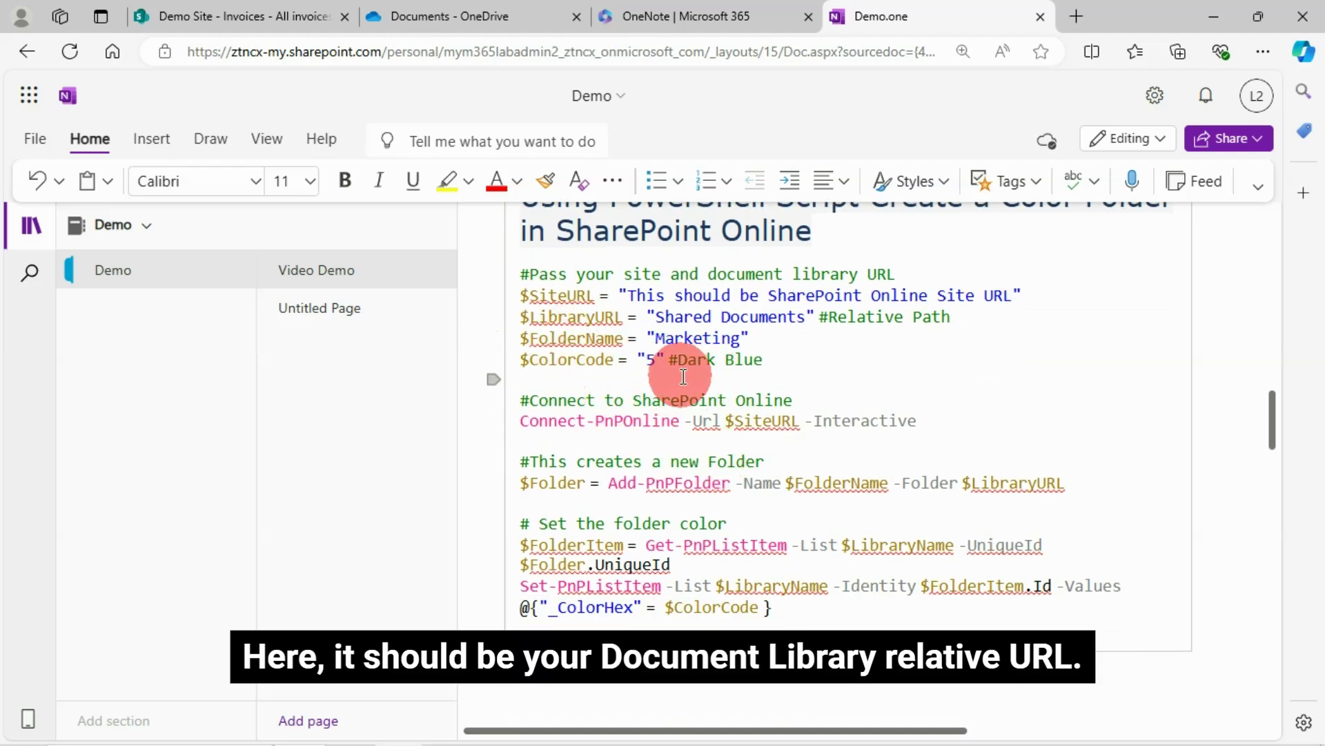
{"action": "scroll", "coordinate": [711, 604], "scroll_direction": "down", "scroll_amount": 4}
{"action": "scroll", "coordinate": [716, 591], "scroll_direction": "down", "scroll_amount": 11}
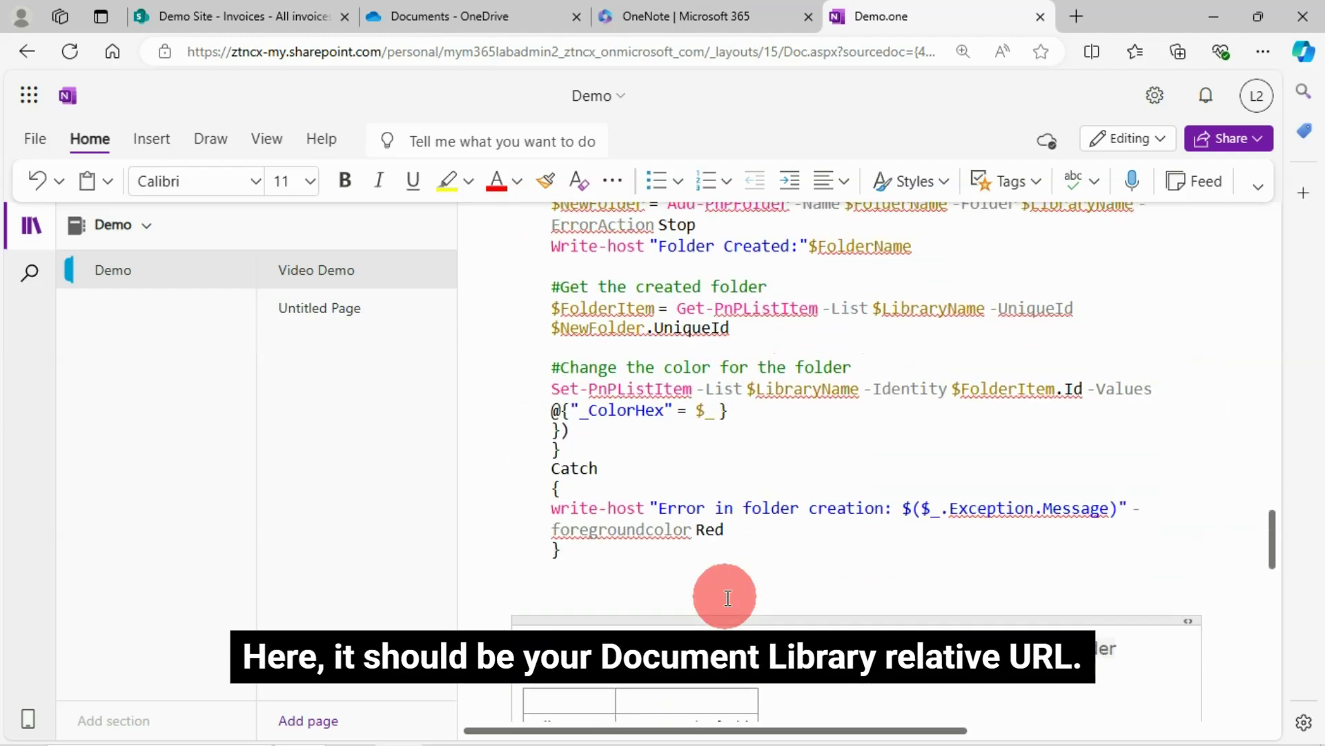
{"action": "scroll", "coordinate": [630, 423], "scroll_direction": "up", "scroll_amount": 3}
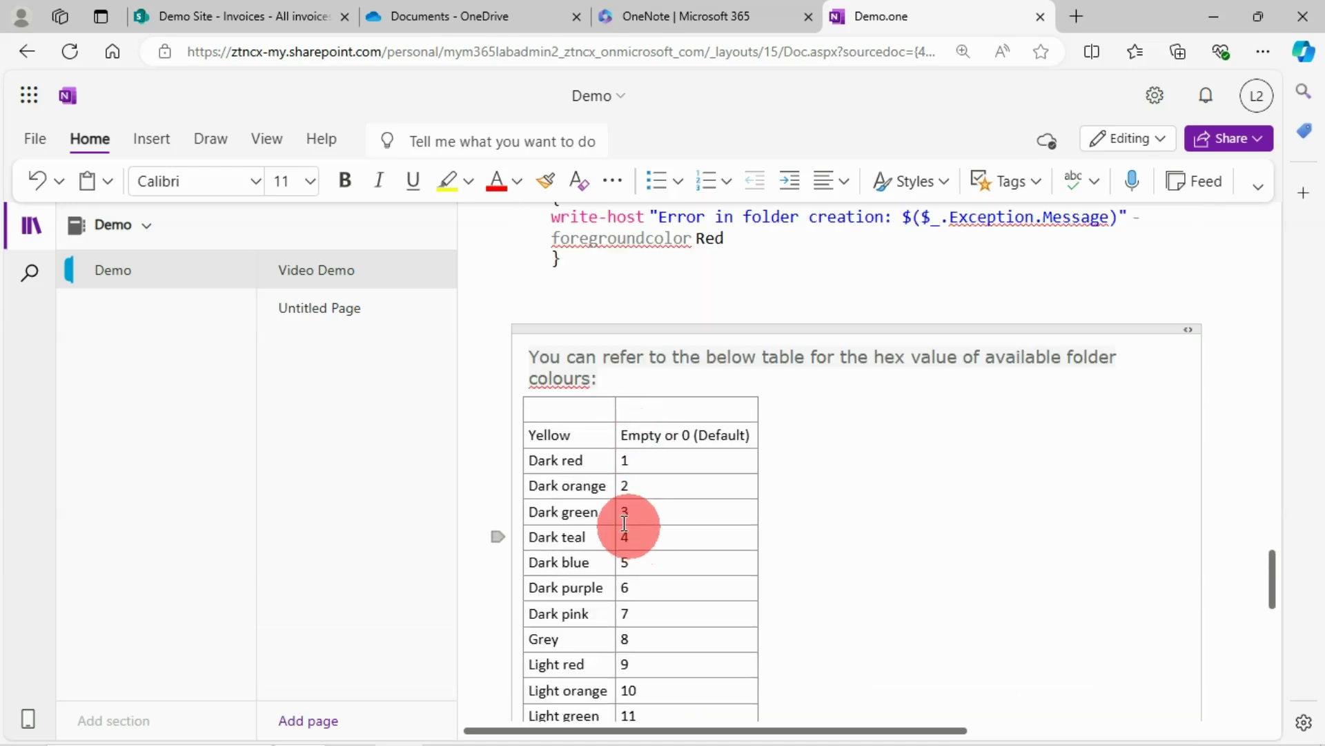
{"action": "scroll", "coordinate": [621, 532], "scroll_direction": "down", "scroll_amount": 1}
{"action": "scroll", "coordinate": [615, 528], "scroll_direction": "up", "scroll_amount": 10}
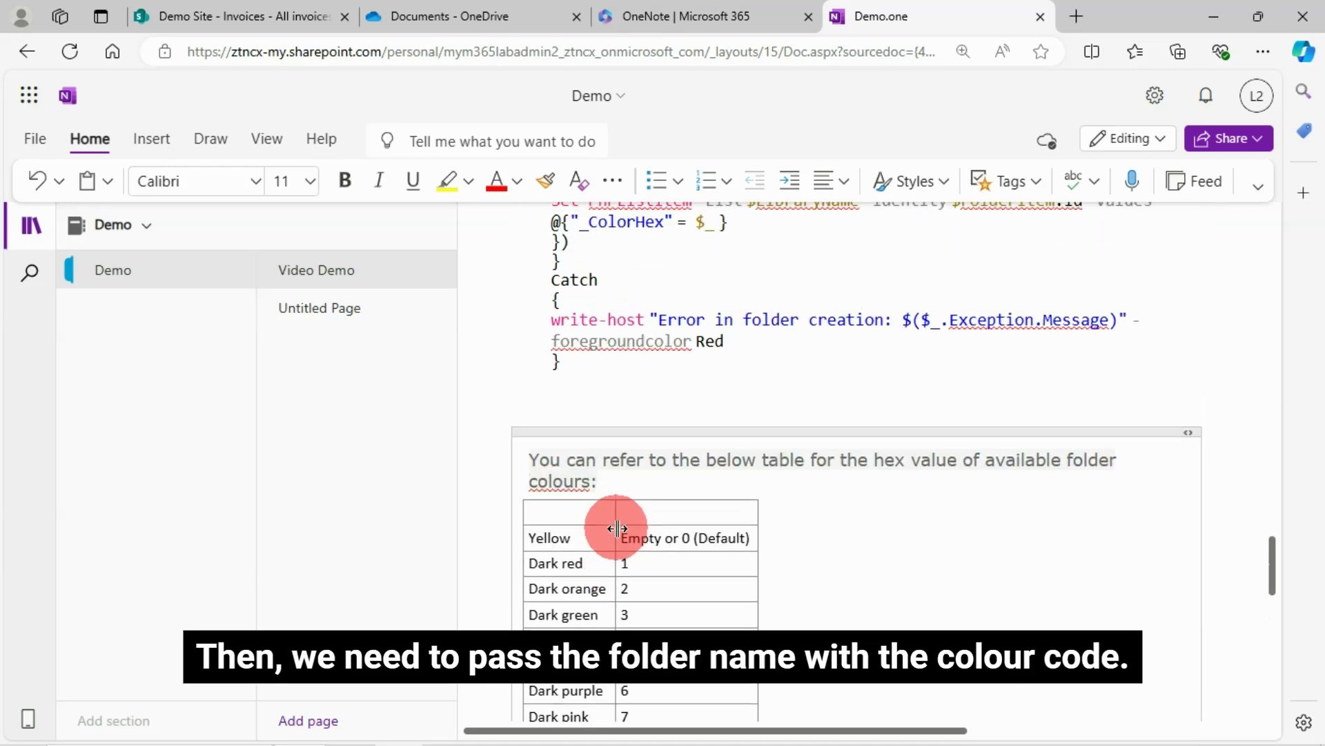
{"action": "scroll", "coordinate": [716, 481], "scroll_direction": "up", "scroll_amount": 7}
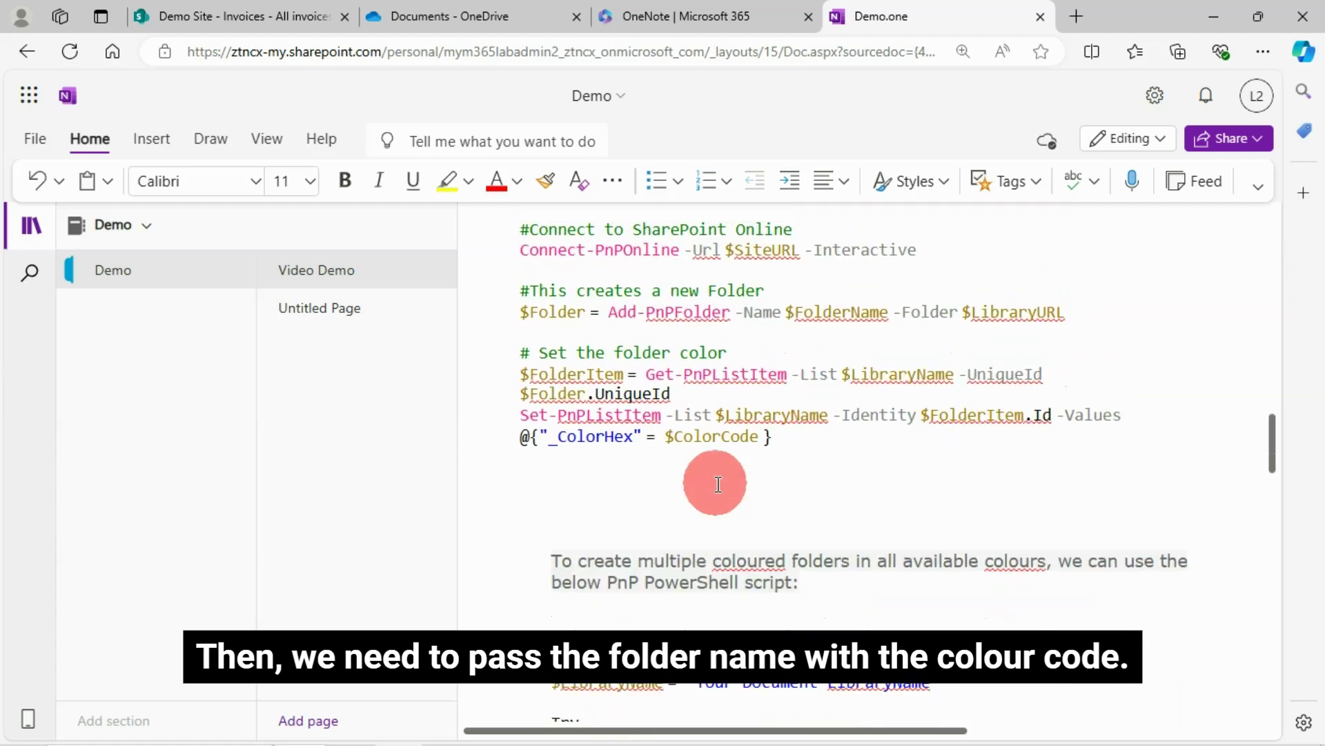
{"action": "scroll", "coordinate": [738, 469], "scroll_direction": "down", "scroll_amount": 1}
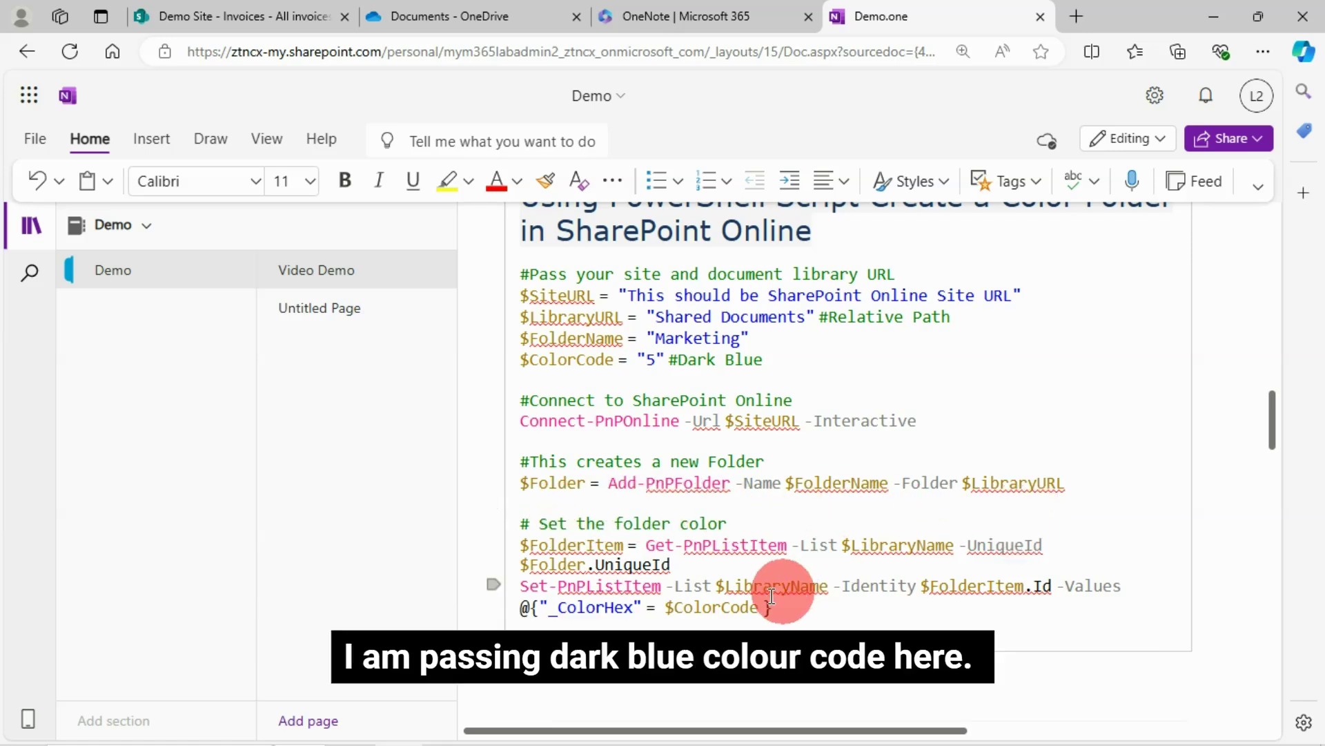
{"action": "scroll", "coordinate": [649, 573], "scroll_direction": "down", "scroll_amount": 1}
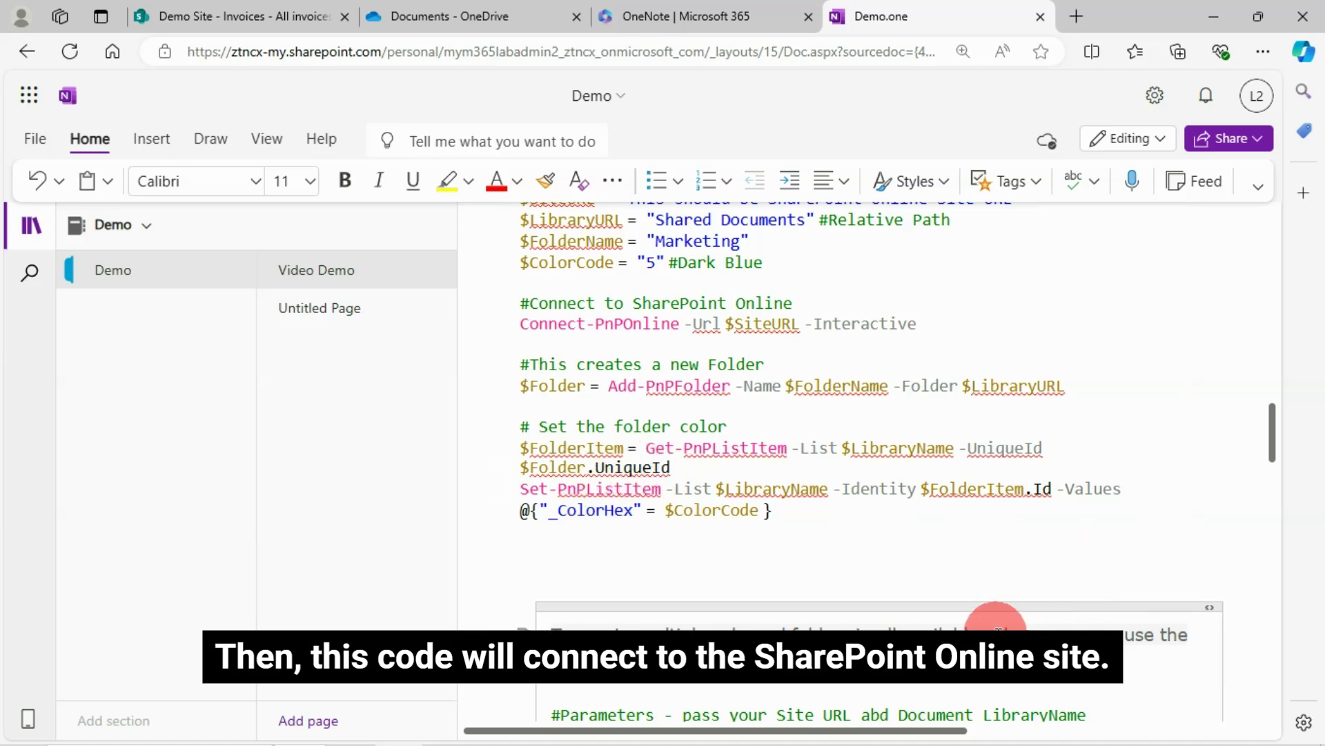
{"action": "scroll", "coordinate": [902, 467], "scroll_direction": "up", "scroll_amount": 1}
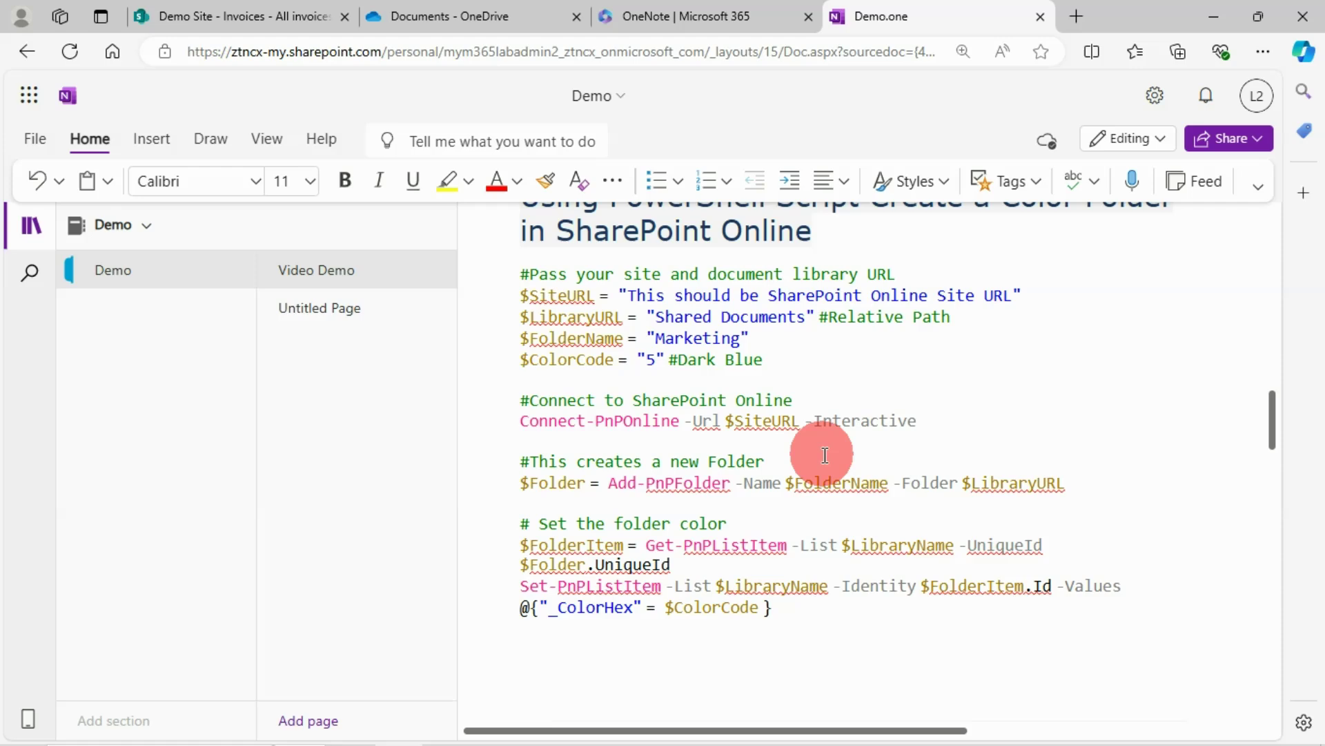
- Examine the PnP PowerShell script for creating multiple coloured folders in all available colours, from its parameters to the Catch block
{"action": "scroll", "coordinate": [825, 454], "scroll_direction": "down", "scroll_amount": 5}
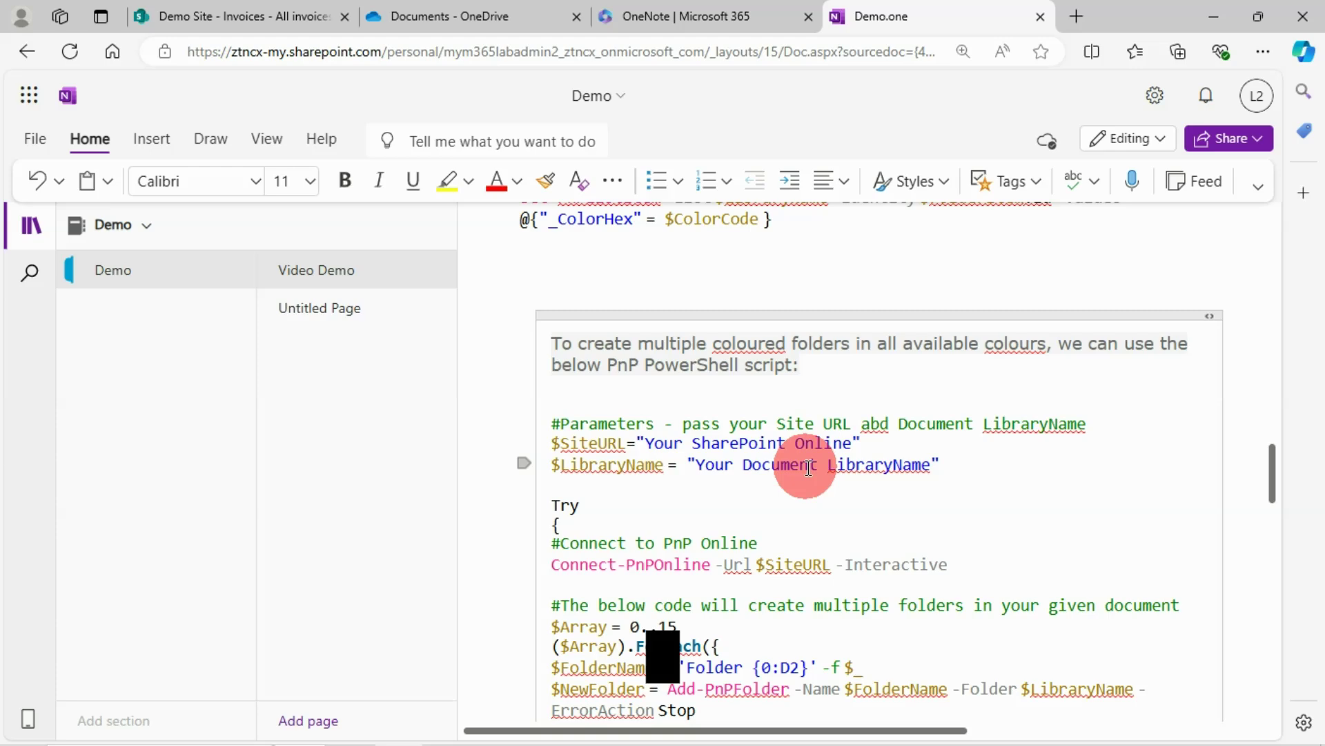
{"action": "scroll", "coordinate": [805, 468], "scroll_direction": "down", "scroll_amount": 1}
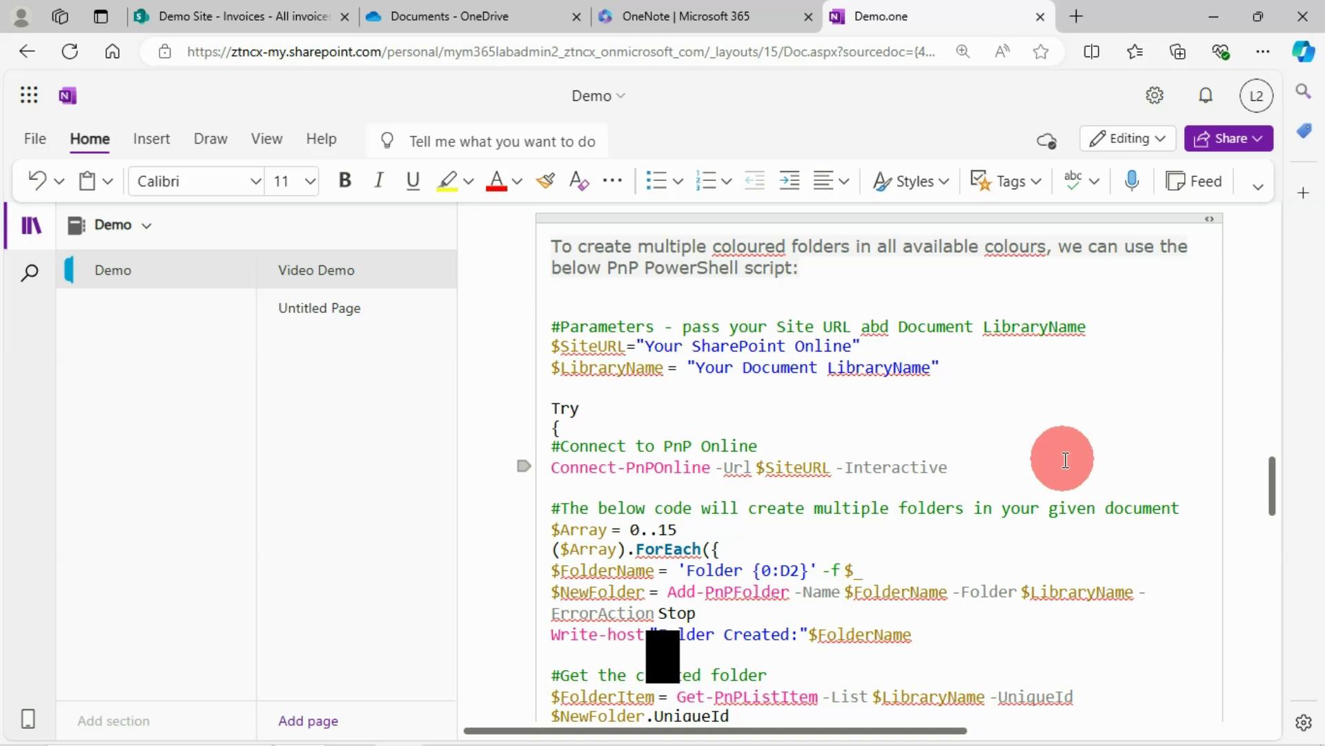
{"action": "scroll", "coordinate": [1056, 462], "scroll_direction": "down", "scroll_amount": 3}
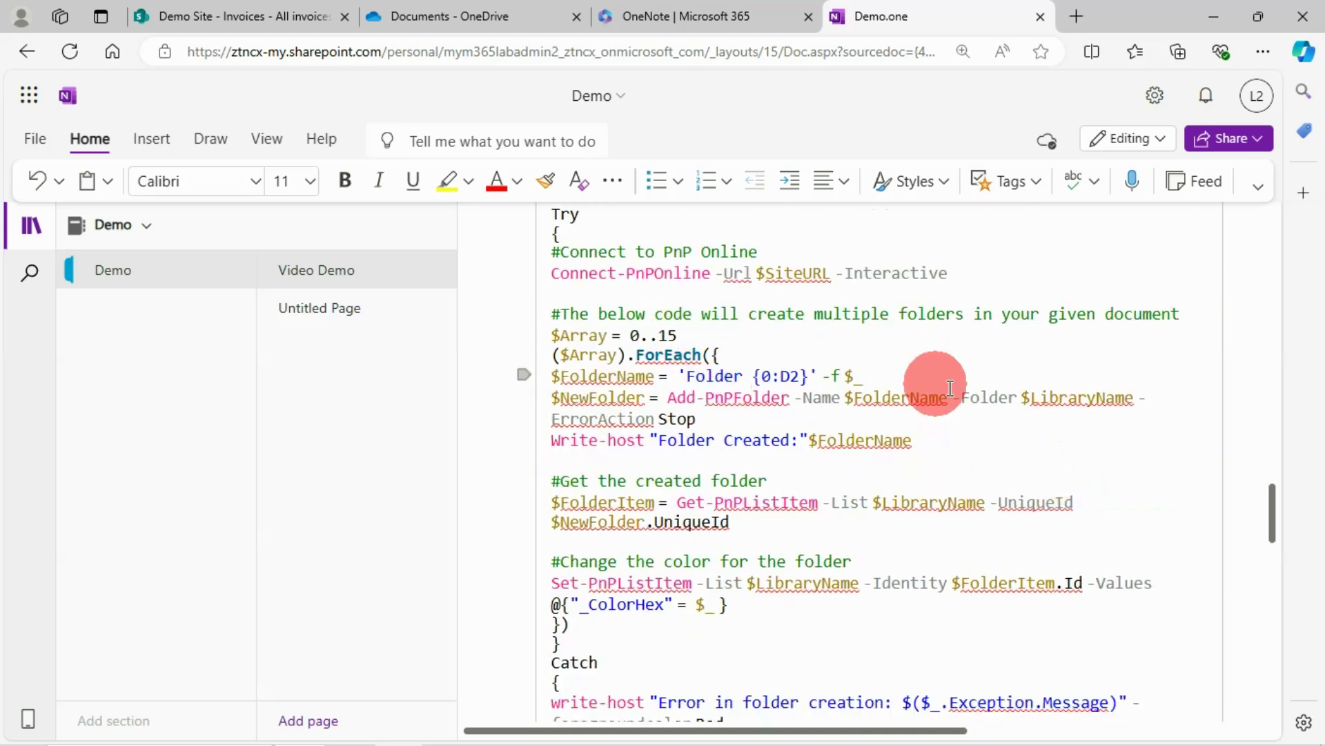
{"action": "scroll", "coordinate": [942, 462], "scroll_direction": "down", "scroll_amount": 3}
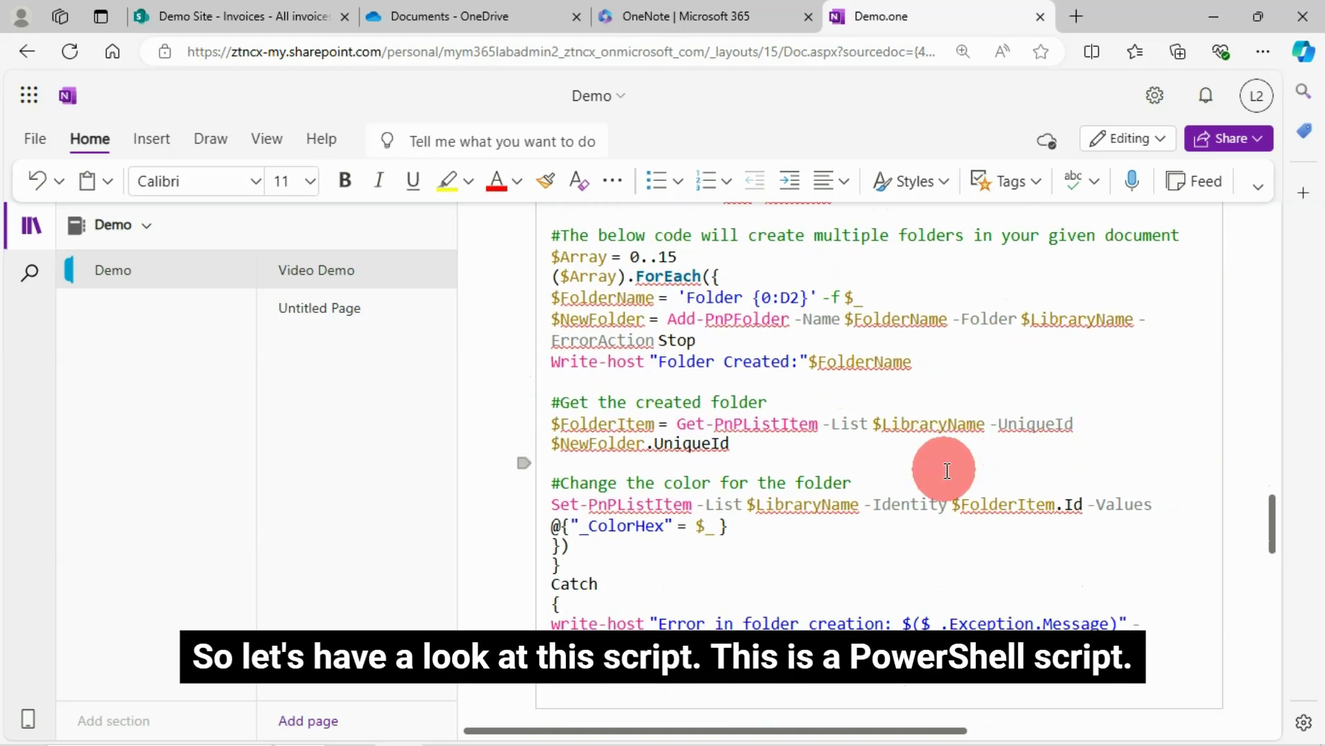
{"action": "scroll", "coordinate": [769, 459], "scroll_direction": "up", "scroll_amount": 2}
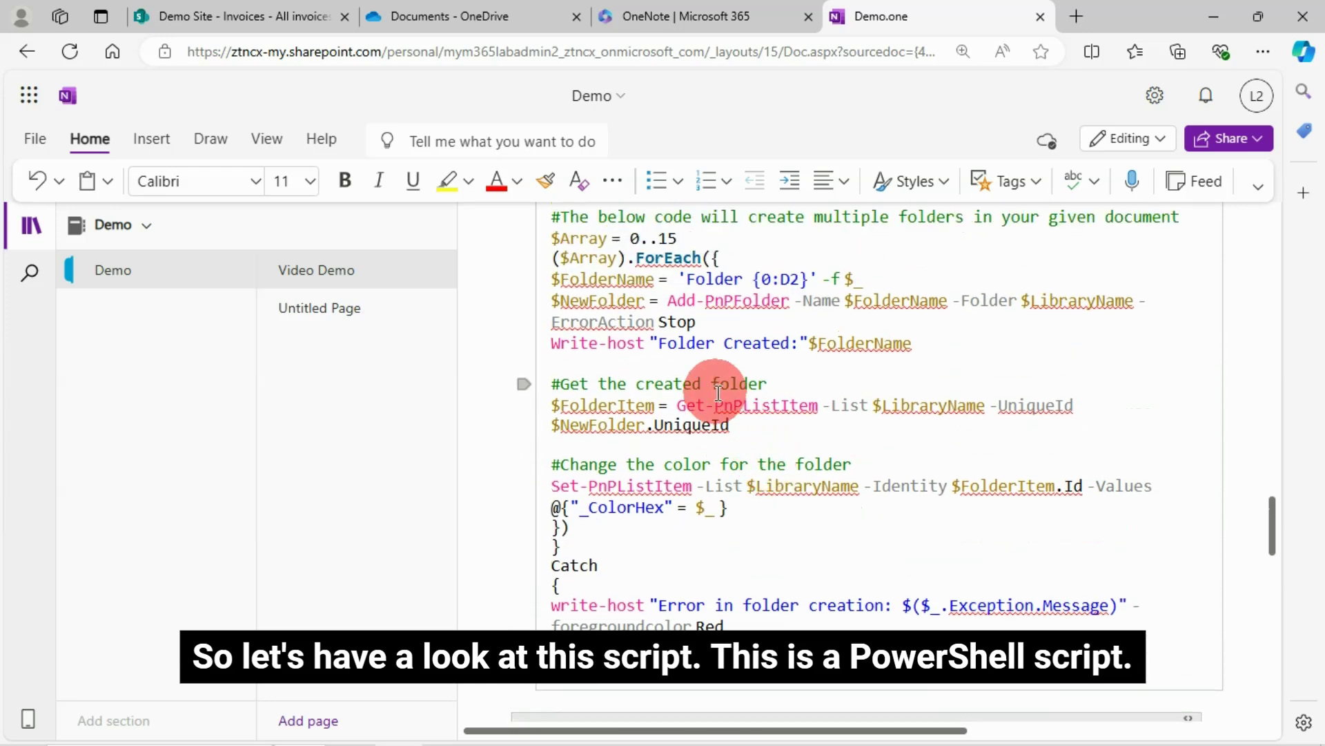
{"action": "scroll", "coordinate": [718, 390], "scroll_direction": "up", "scroll_amount": 3}
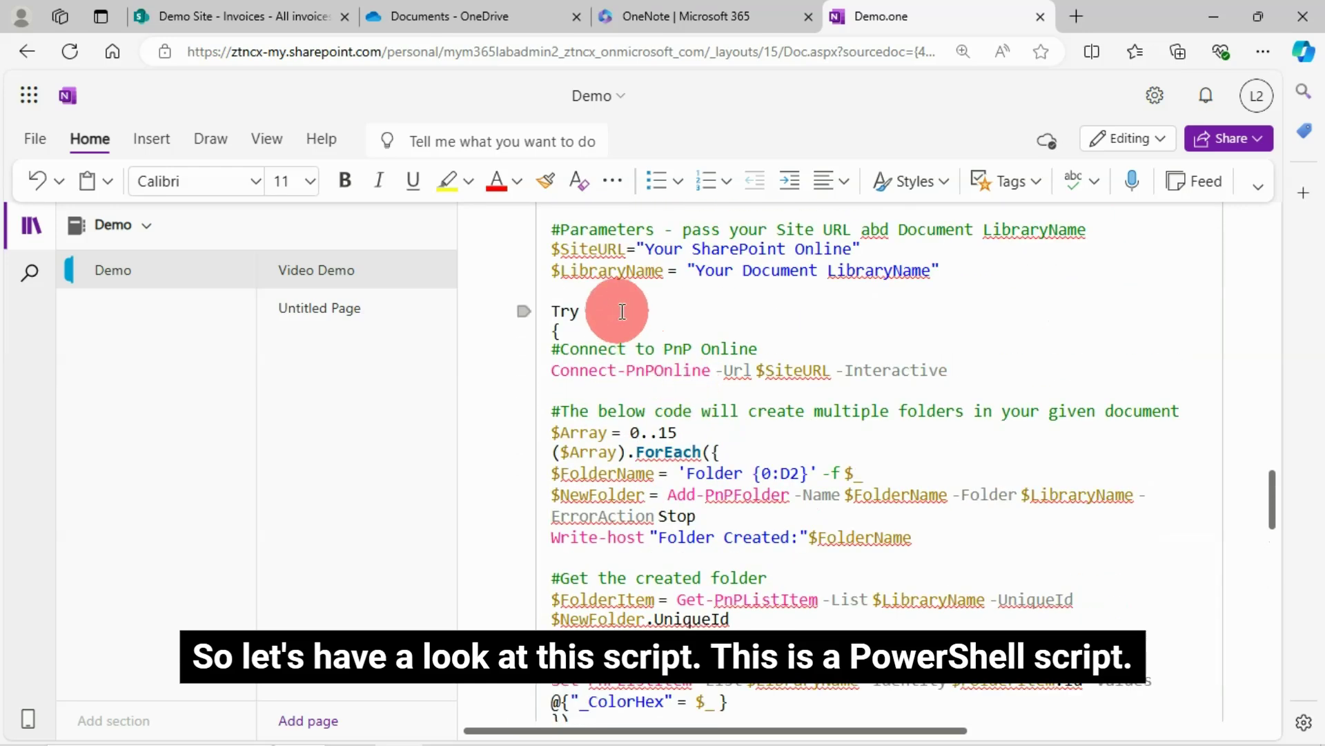
{"action": "scroll", "coordinate": [746, 321], "scroll_direction": "up", "scroll_amount": 2}
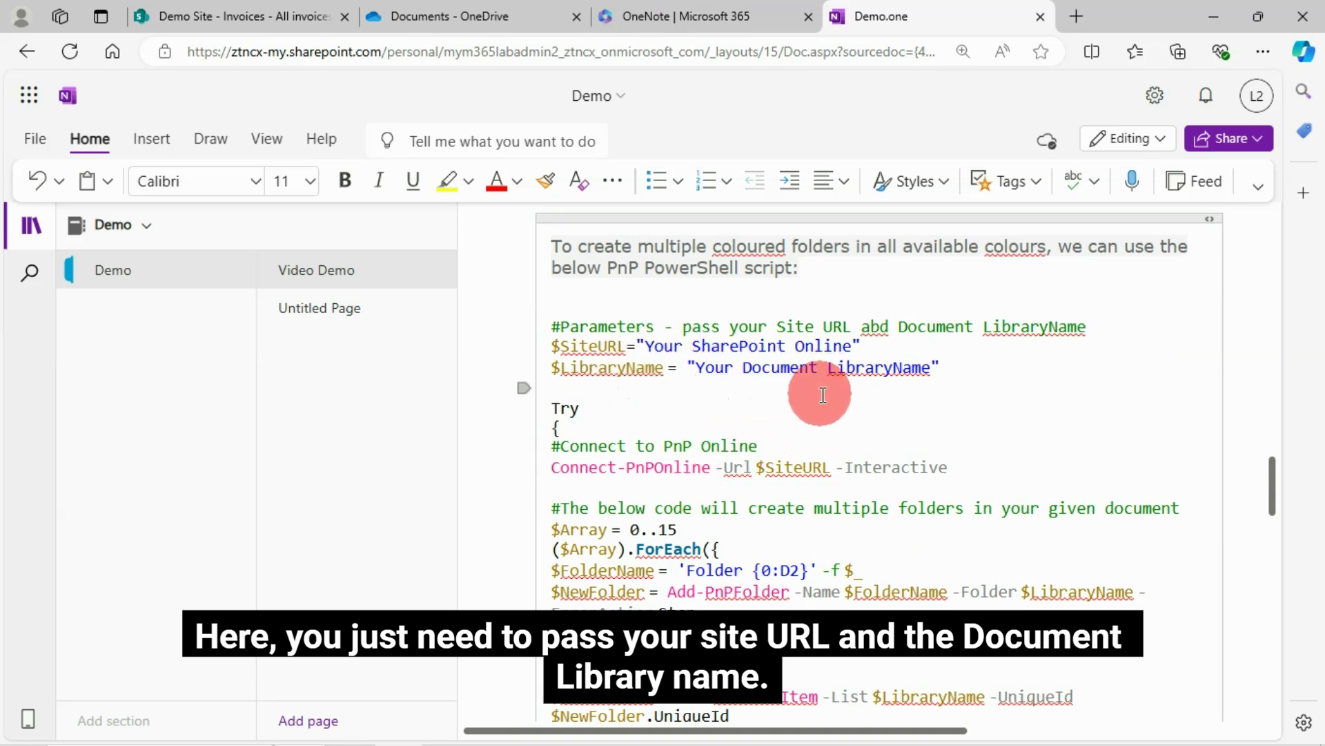
{"action": "scroll", "coordinate": [838, 432], "scroll_direction": "down", "scroll_amount": 4}
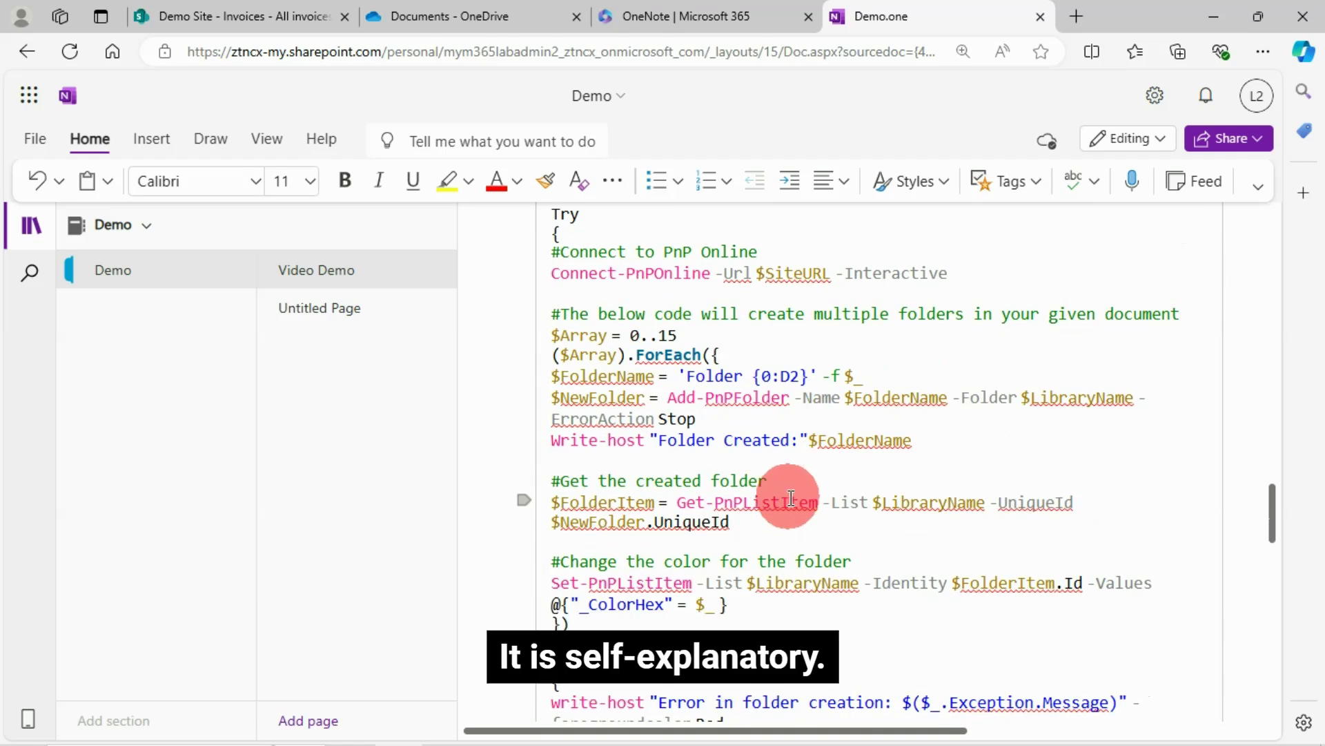
{"action": "scroll", "coordinate": [791, 497], "scroll_direction": "down", "scroll_amount": 2}
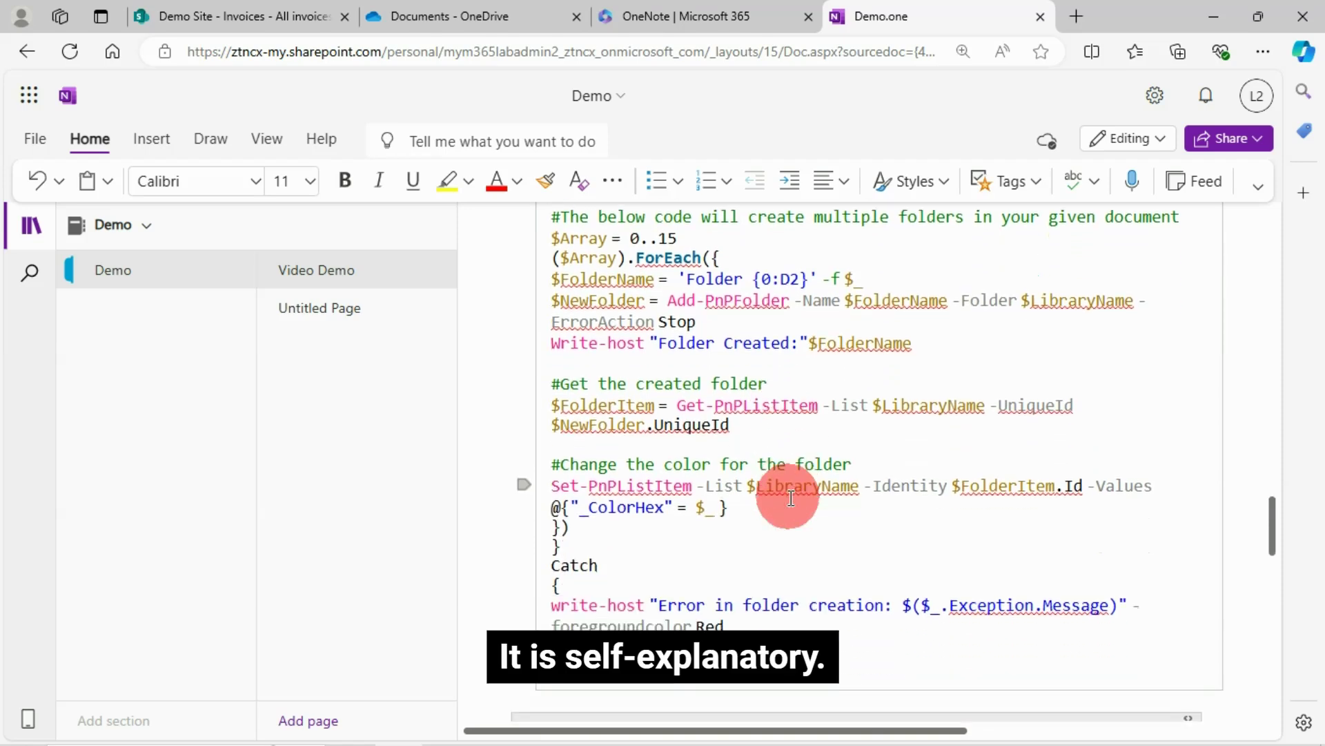
{"action": "scroll", "coordinate": [791, 497], "scroll_direction": "down", "scroll_amount": 2}
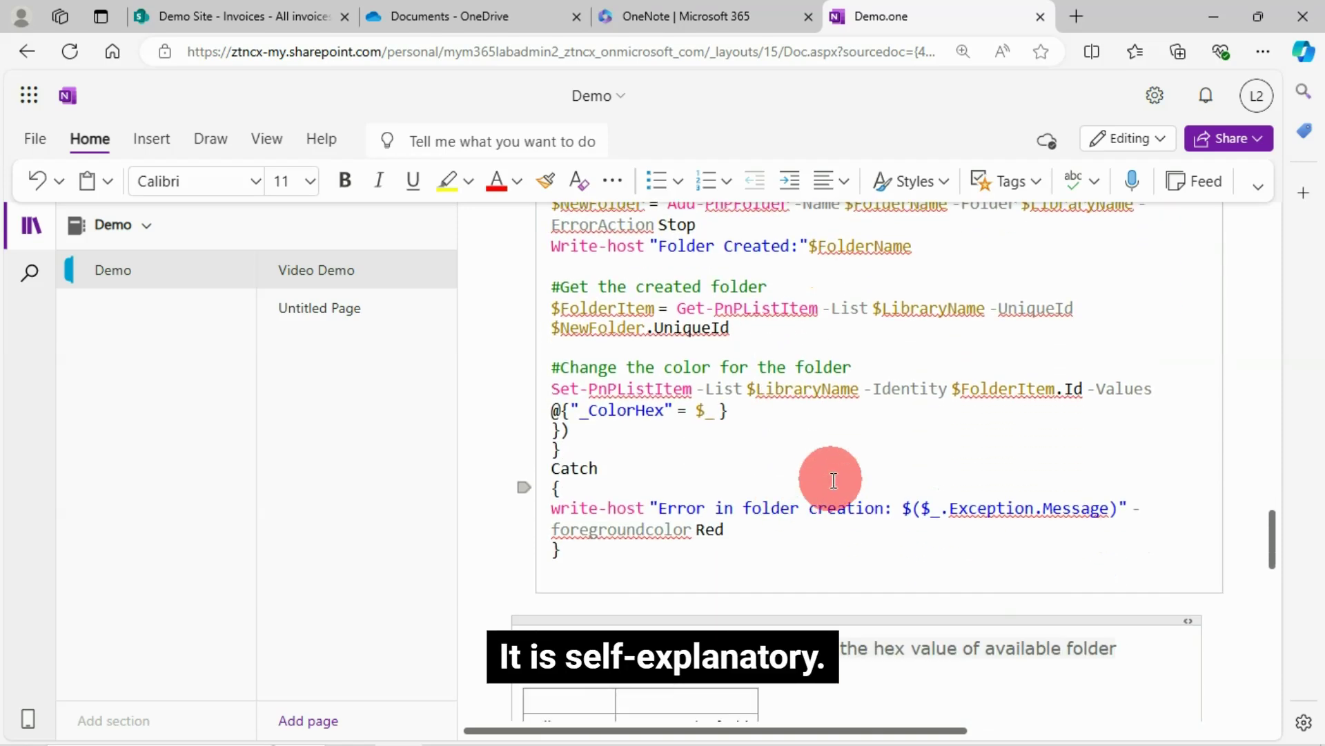
{"action": "scroll", "coordinate": [792, 497], "scroll_direction": "up", "scroll_amount": 10}
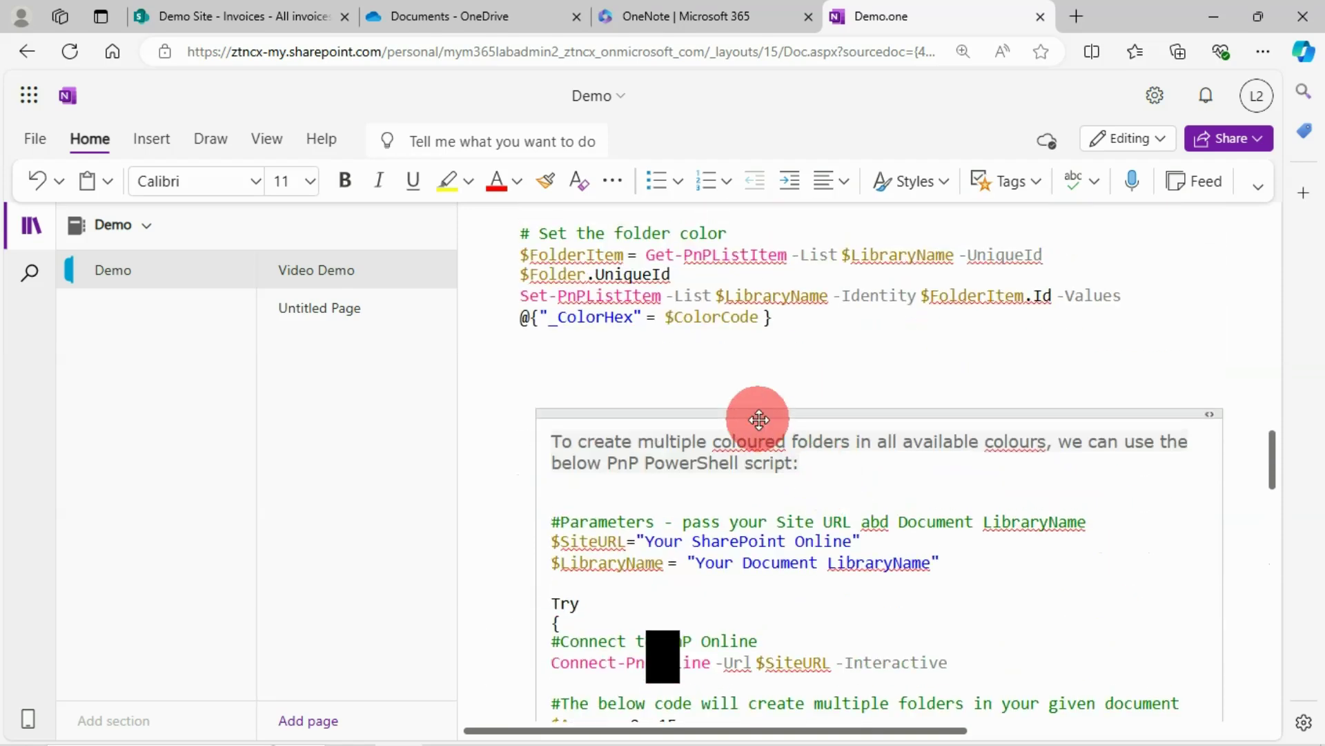
{"action": "scroll", "coordinate": [858, 465], "scroll_direction": "up", "scroll_amount": 4}
{"action": "scroll", "coordinate": [890, 515], "scroll_direction": "down", "scroll_amount": 12}
{"action": "scroll", "coordinate": [895, 520], "scroll_direction": "down", "scroll_amount": 7}
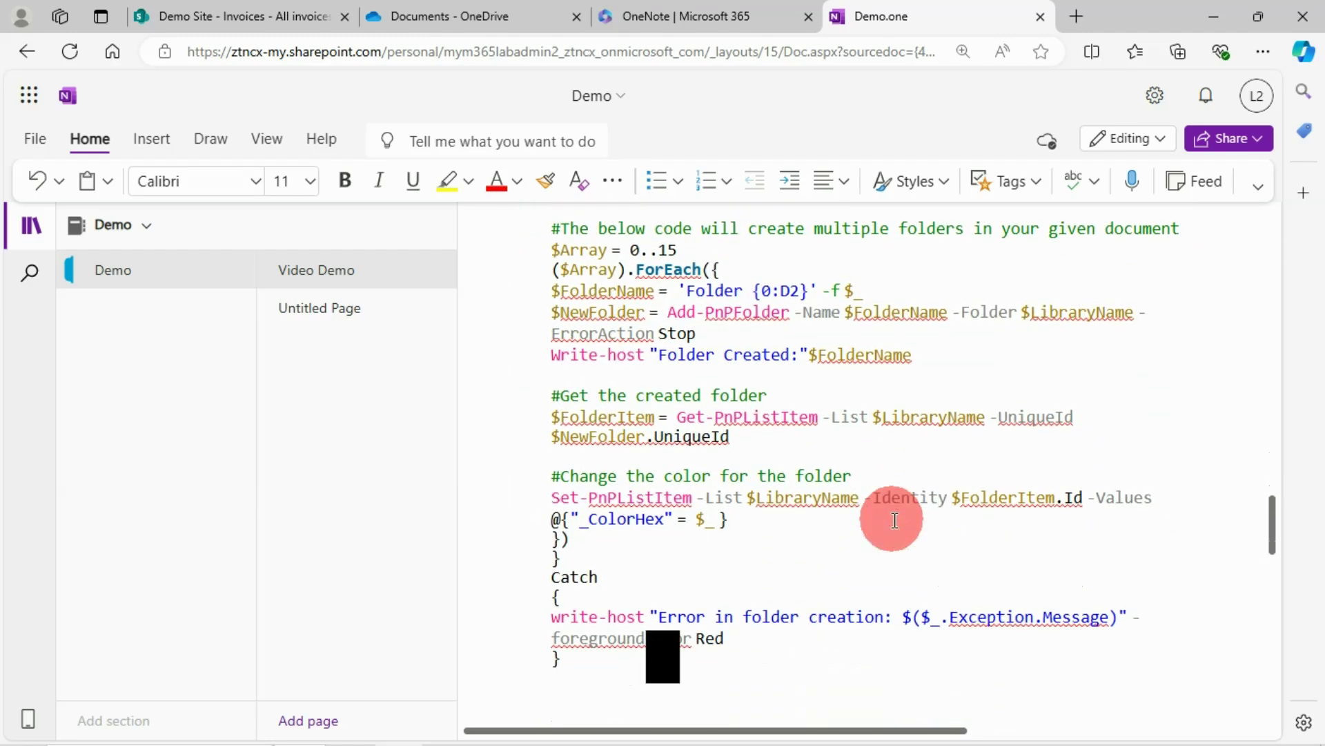
- Review the table of folder colour values and select its rows from Dark red to Light pink
{"action": "scroll", "coordinate": [895, 520], "scroll_direction": "down", "scroll_amount": 1}
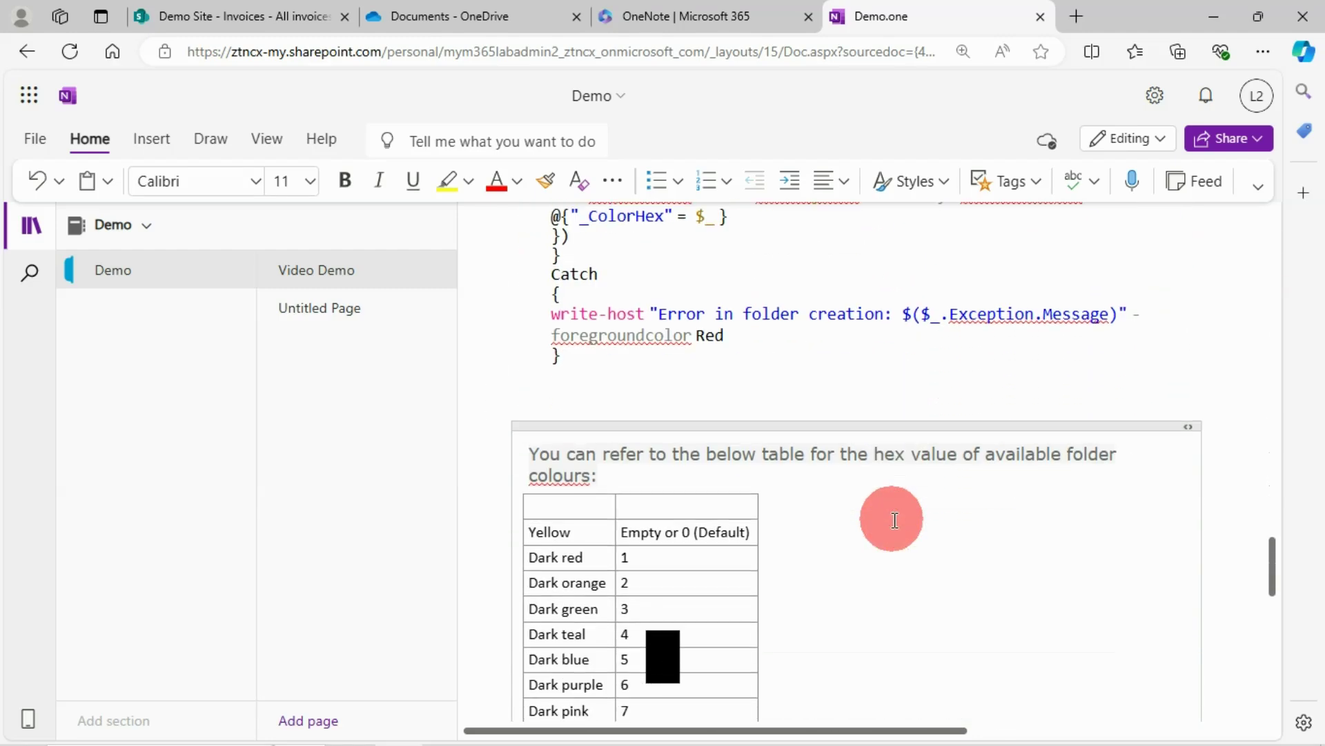
{"action": "scroll", "coordinate": [892, 518], "scroll_direction": "down", "scroll_amount": 4}
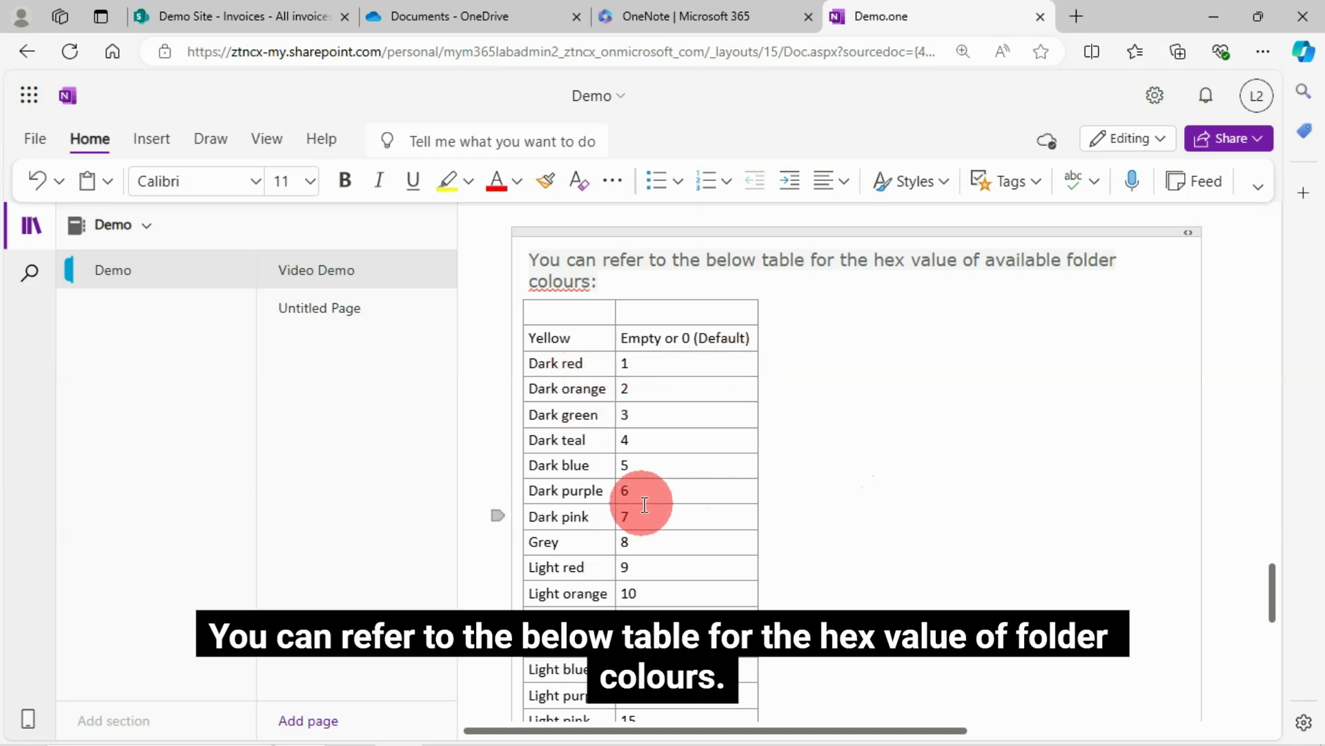
{"action": "scroll", "coordinate": [699, 497], "scroll_direction": "down", "scroll_amount": 3}
{"action": "scroll", "coordinate": [699, 497], "scroll_direction": "up", "scroll_amount": 2}
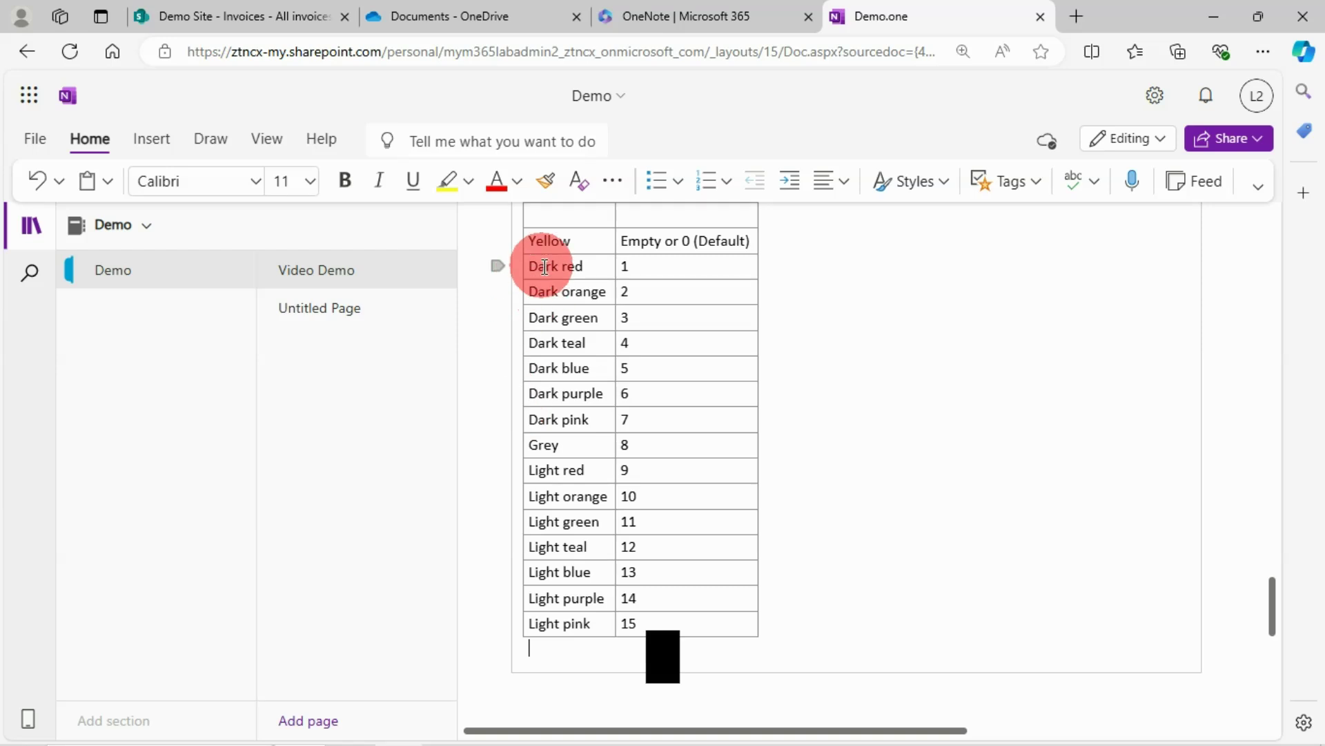
{"action": "left_click_drag", "start_coordinate": [534, 263], "coordinate": [682, 643]}
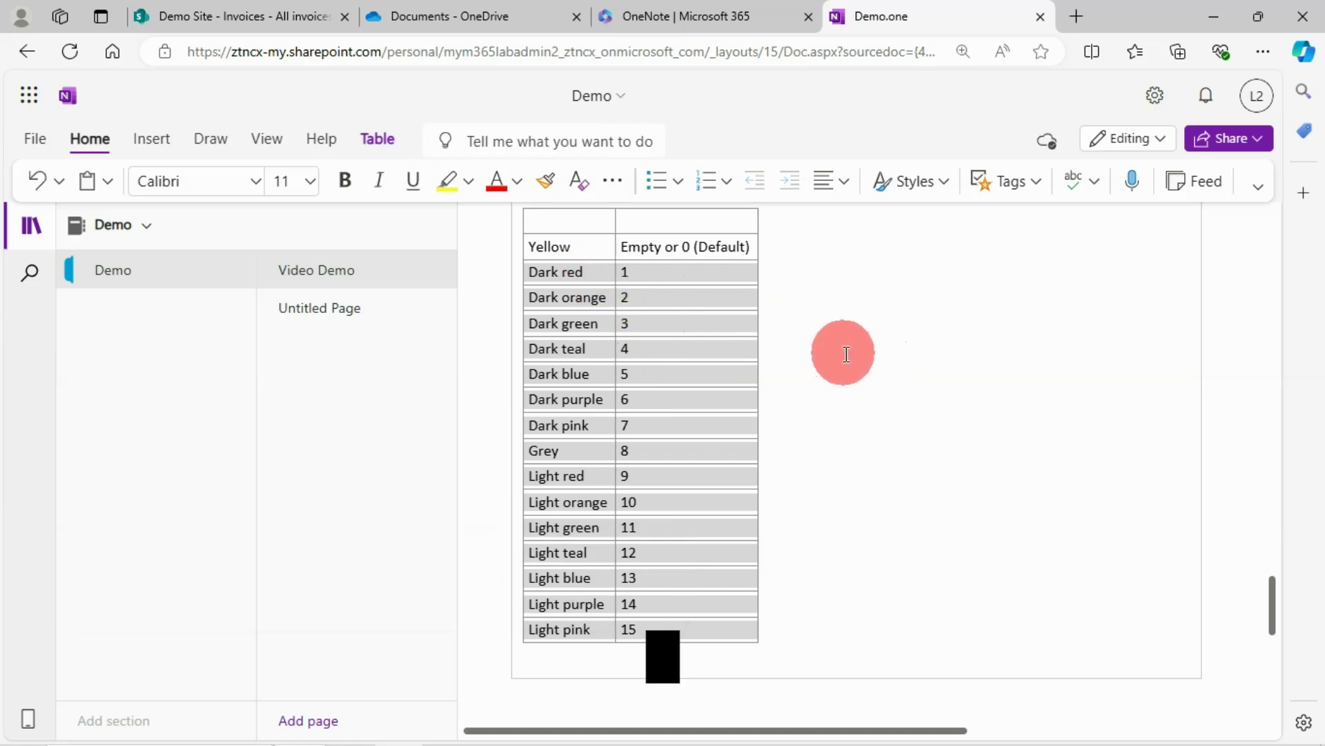
- Check the reference article link below the colour table and switch to the Invoices library in SharePoint
{"action": "scroll", "coordinate": [846, 354], "scroll_direction": "down", "scroll_amount": 1}
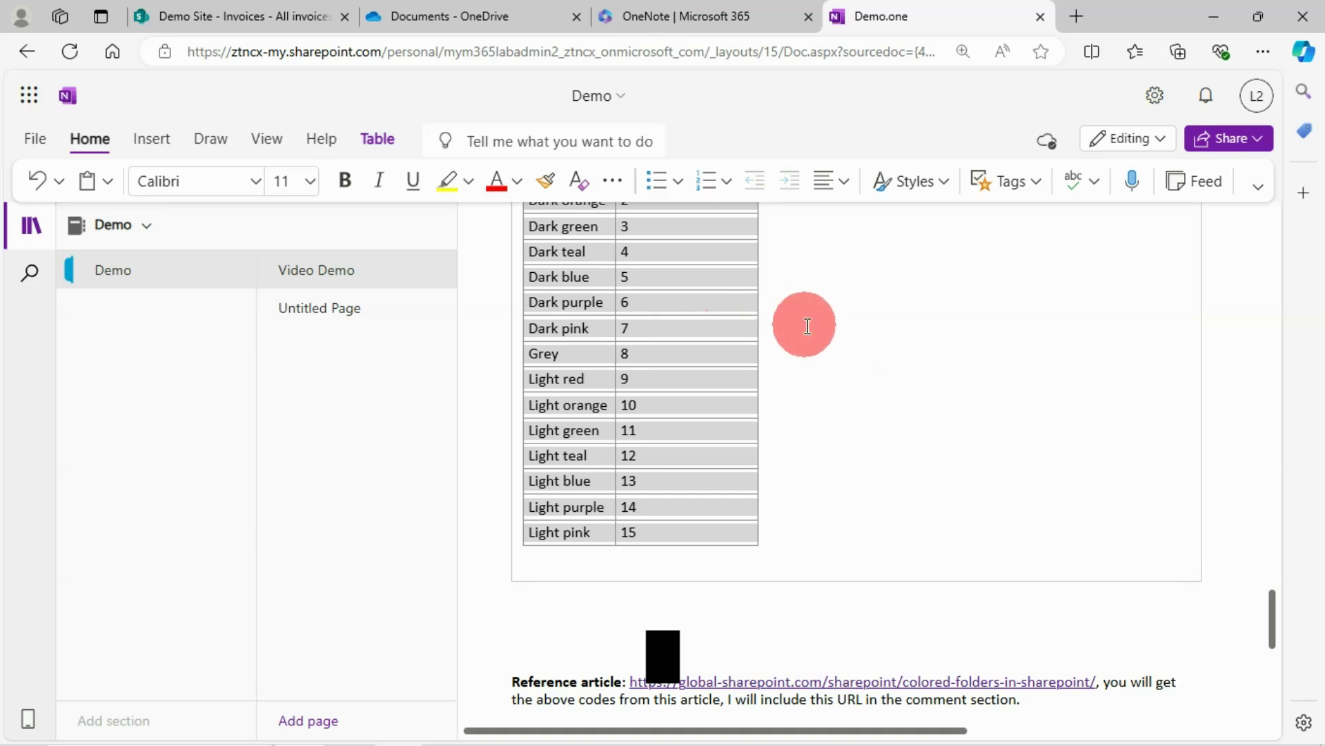
{"action": "scroll", "coordinate": [808, 326], "scroll_direction": "up", "scroll_amount": 2}
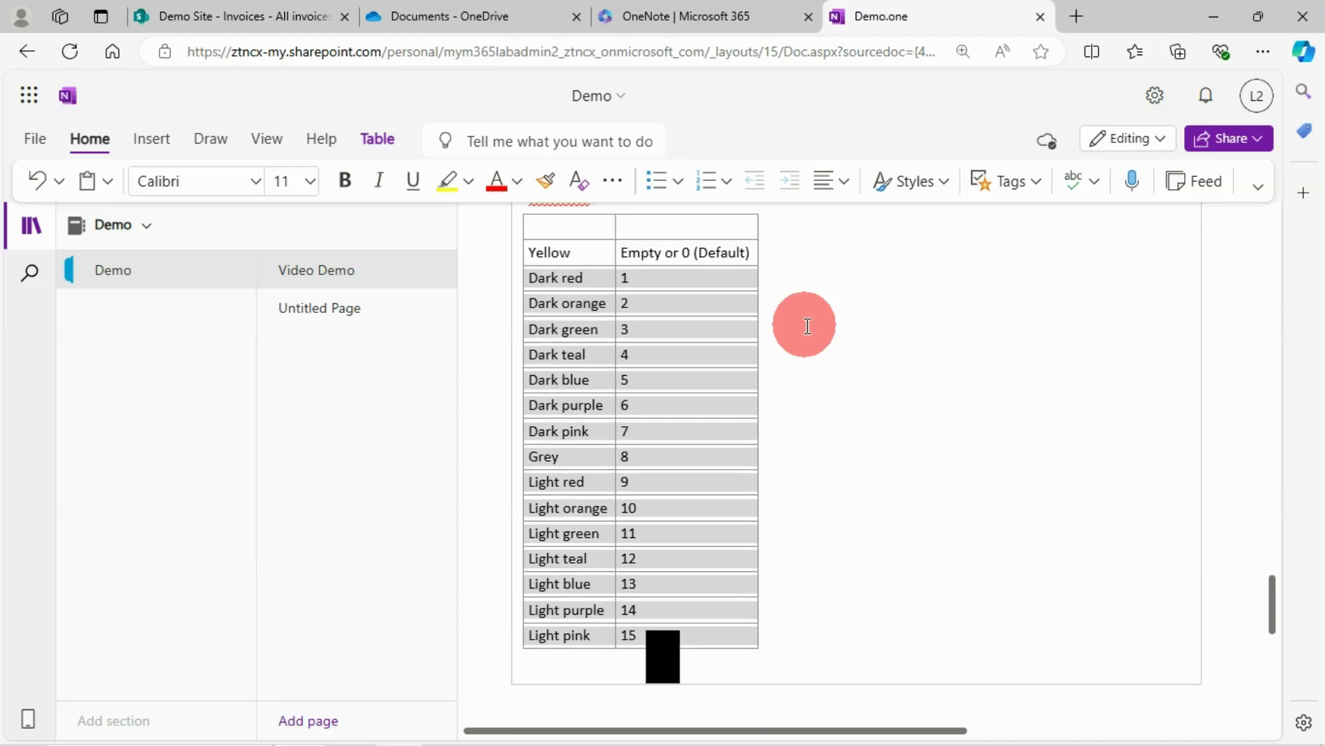
{"action": "scroll", "coordinate": [807, 326], "scroll_direction": "down", "scroll_amount": 3}
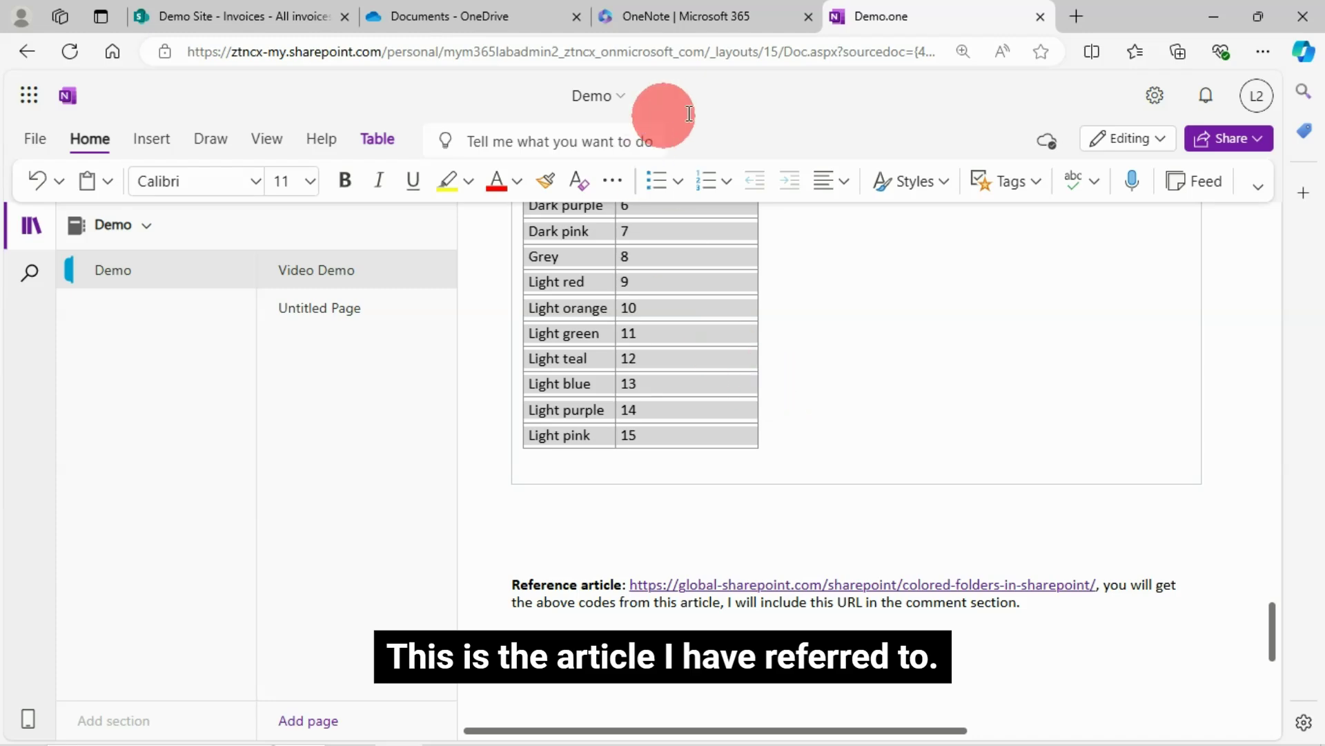
{"action": "left_click", "coordinate": [243, 9]}
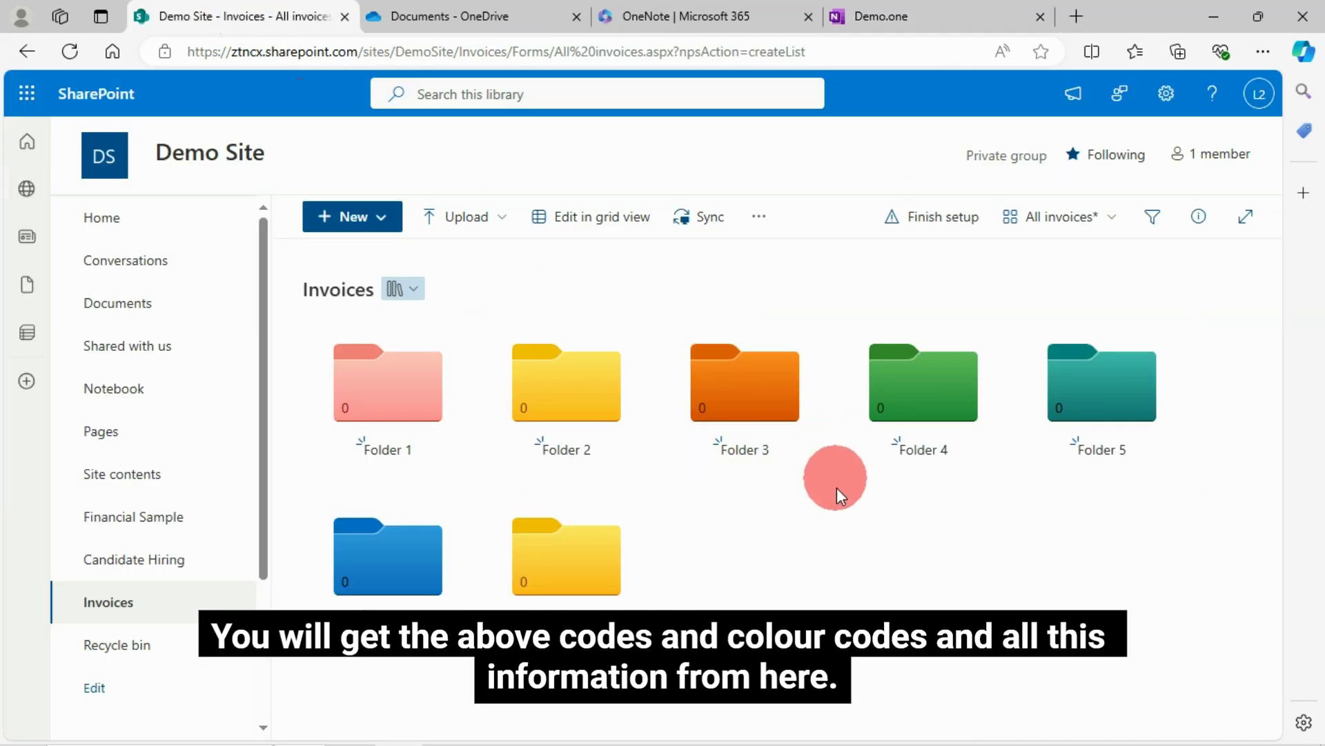